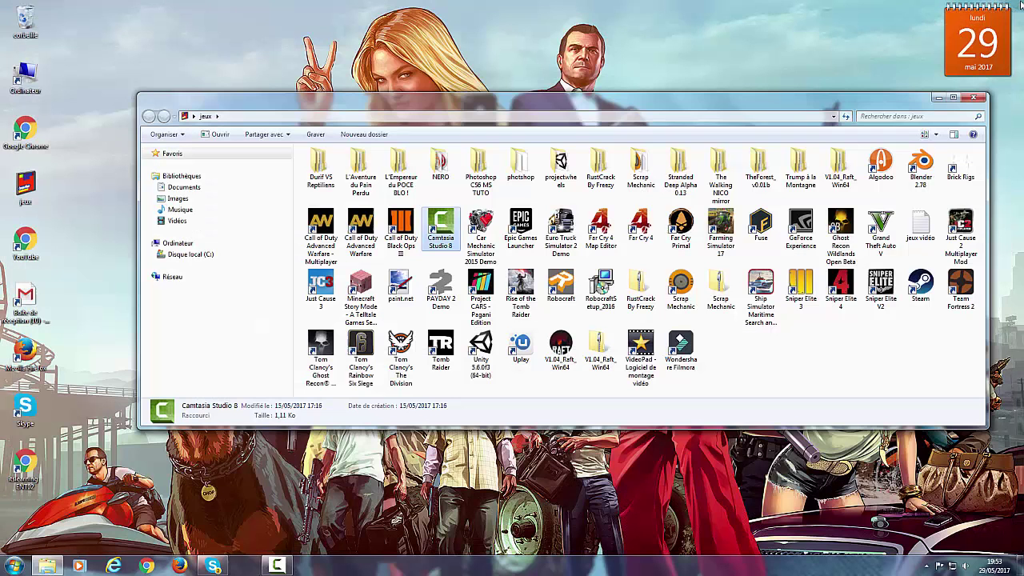
Launch Camtasia Studio 8 from the jeux folder and dismiss its welcome dialog.
{"action": "left_click", "coordinate": [1014, 4]}
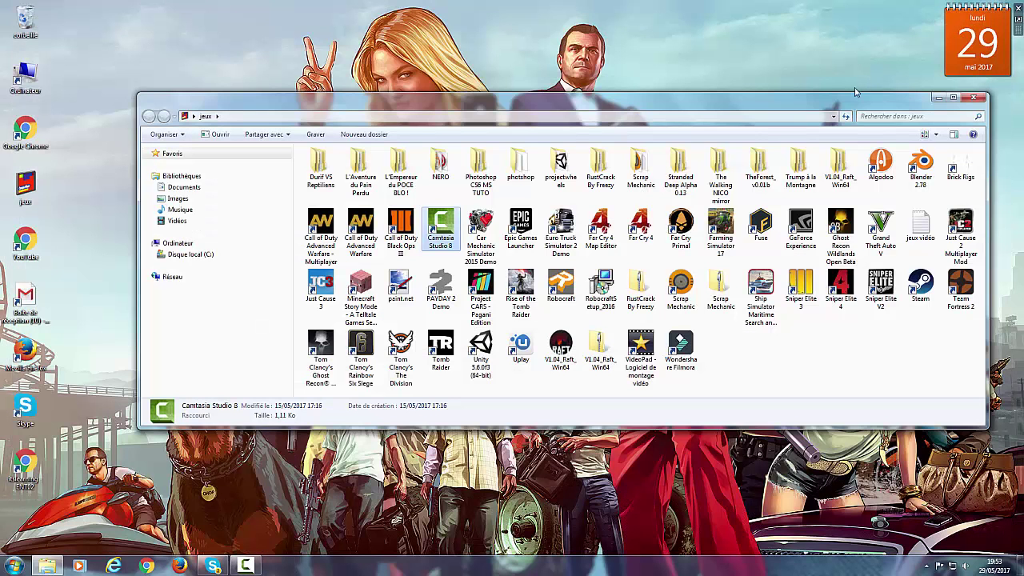
{"action": "double_click", "coordinate": [449, 226]}
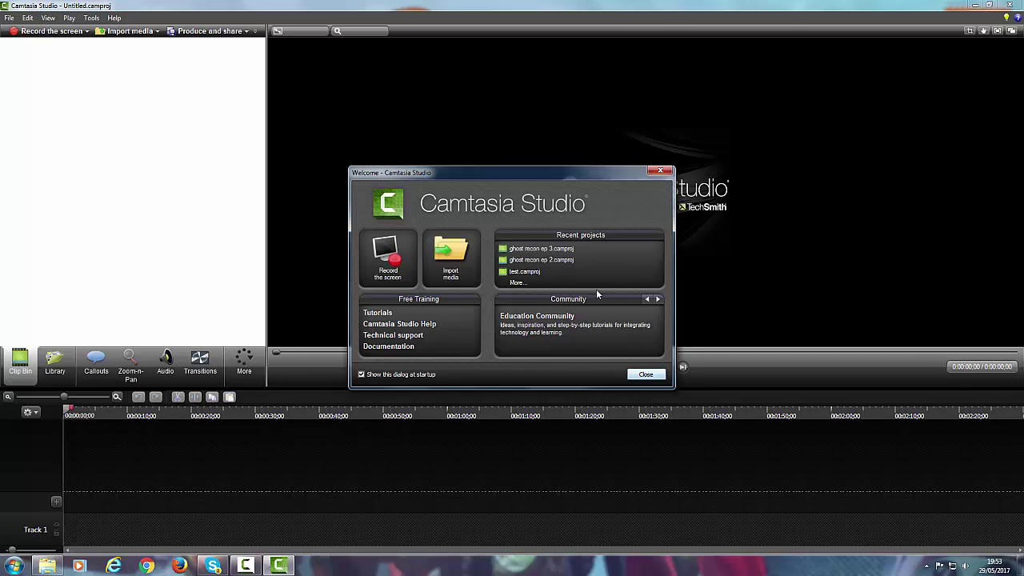
{"action": "left_click", "coordinate": [647, 375]}
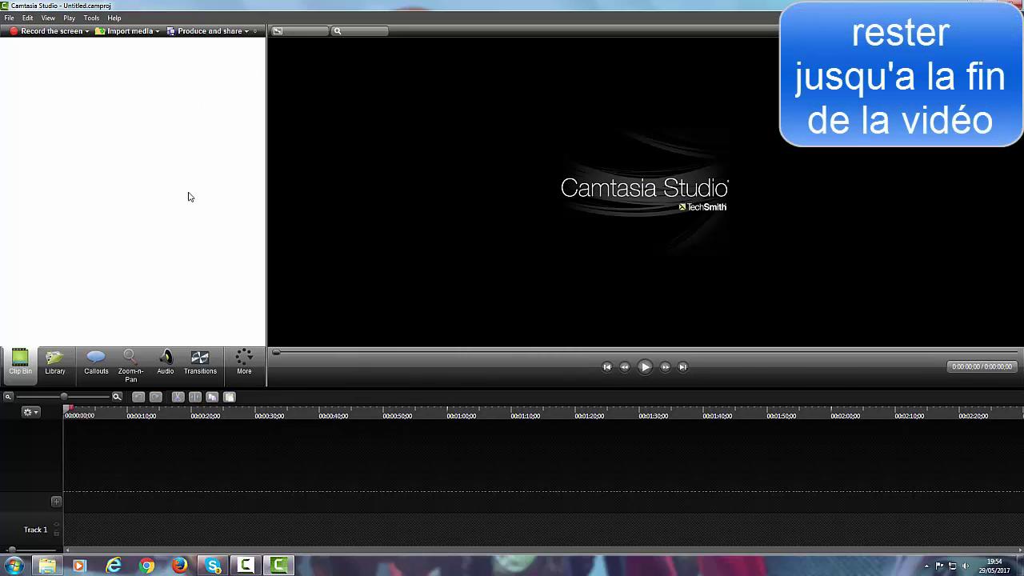
Import the video Farming Simulator 2017 03.25.2017 - 14.03.37.09.mp4 from the Farming Simulator 2017 folder in the Vidéos library.
{"action": "left_click", "coordinate": [118, 35]}
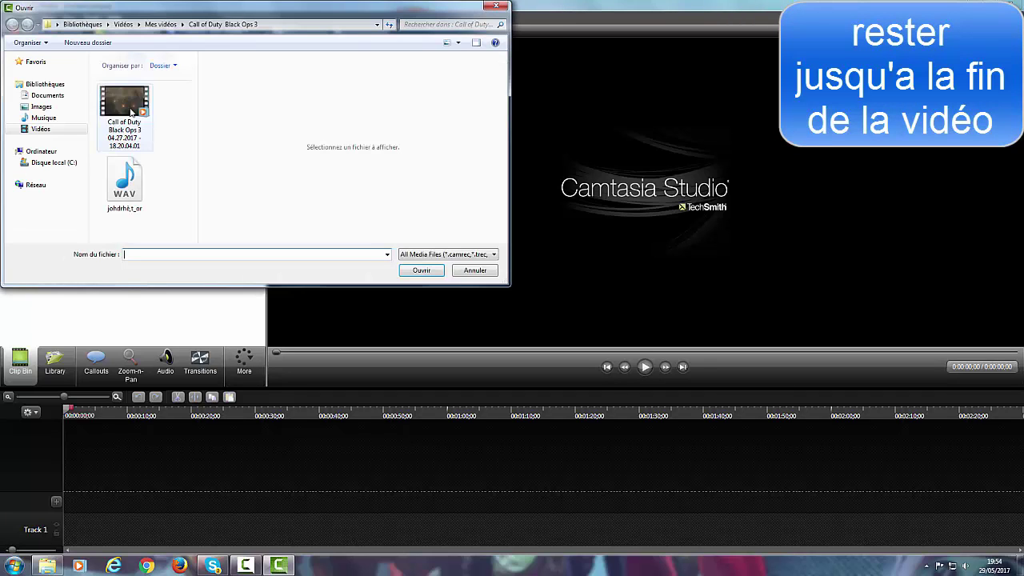
{"action": "left_click", "coordinate": [46, 129]}
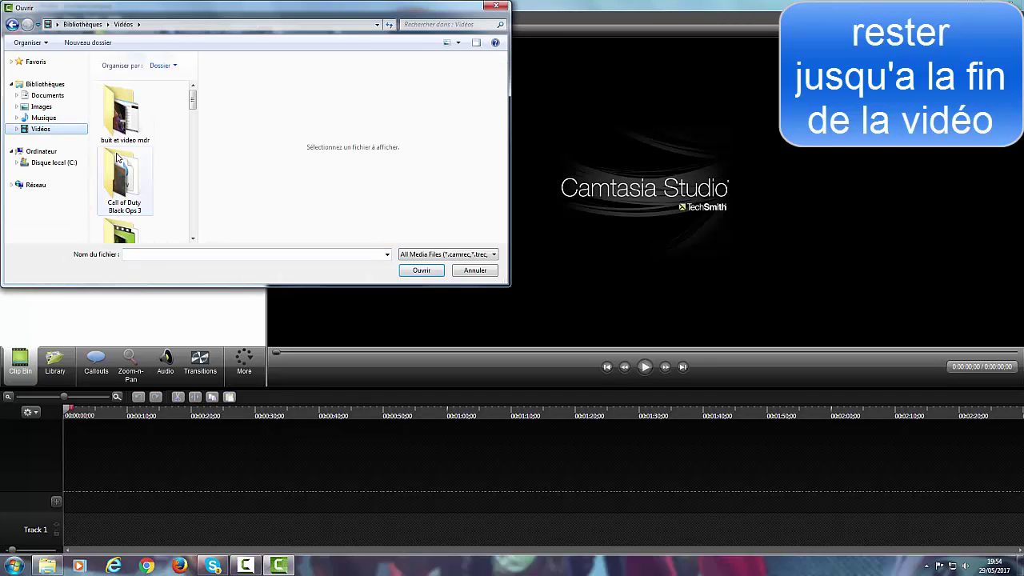
{"action": "left_click_drag", "start_coordinate": [194, 100], "coordinate": [199, 146]}
{"action": "double_click", "coordinate": [138, 152]}
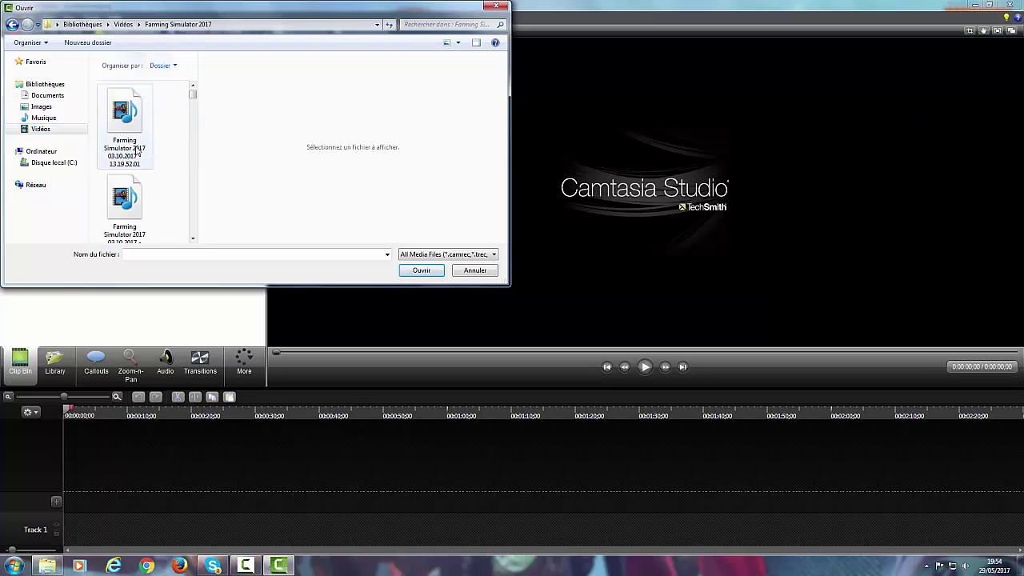
{"action": "scroll", "coordinate": [128, 152], "scroll_direction": "down", "scroll_amount": 5}
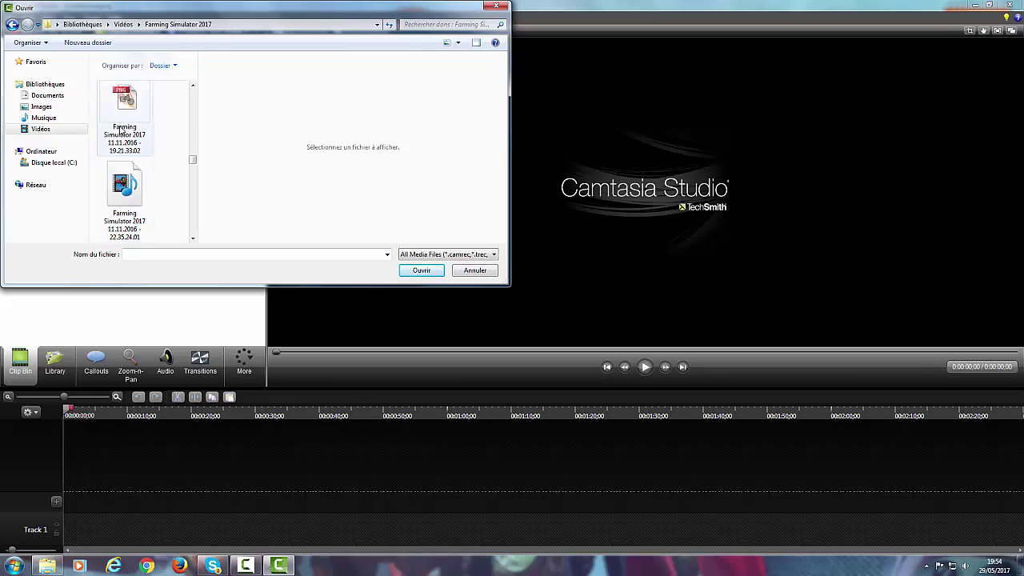
{"action": "double_click", "coordinate": [124, 128]}
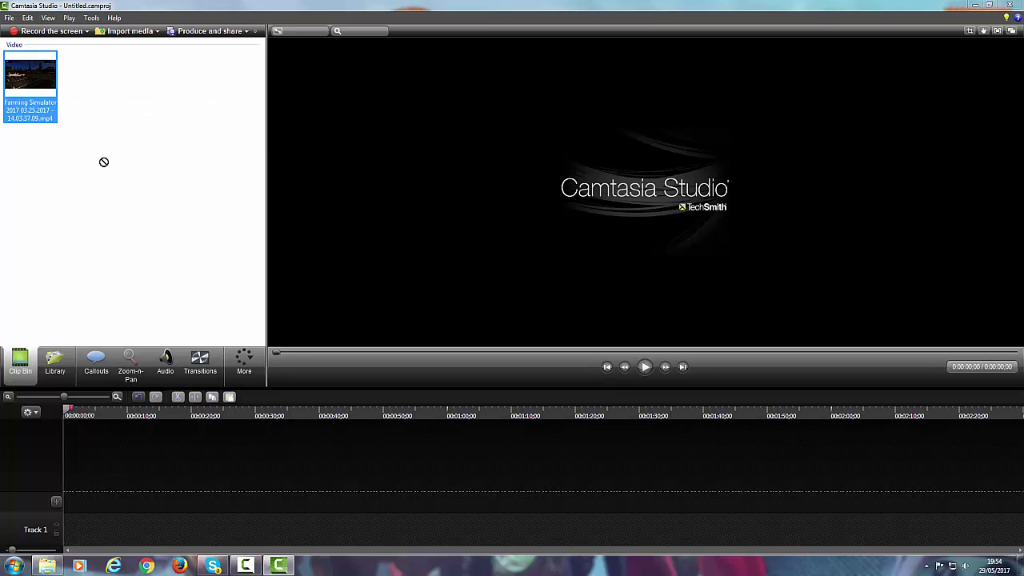
Place the imported clip at the very start of Track 1, play its opening seconds and return the playhead to zero.
{"action": "left_click_drag", "start_coordinate": [32, 80], "coordinate": [94, 519]}
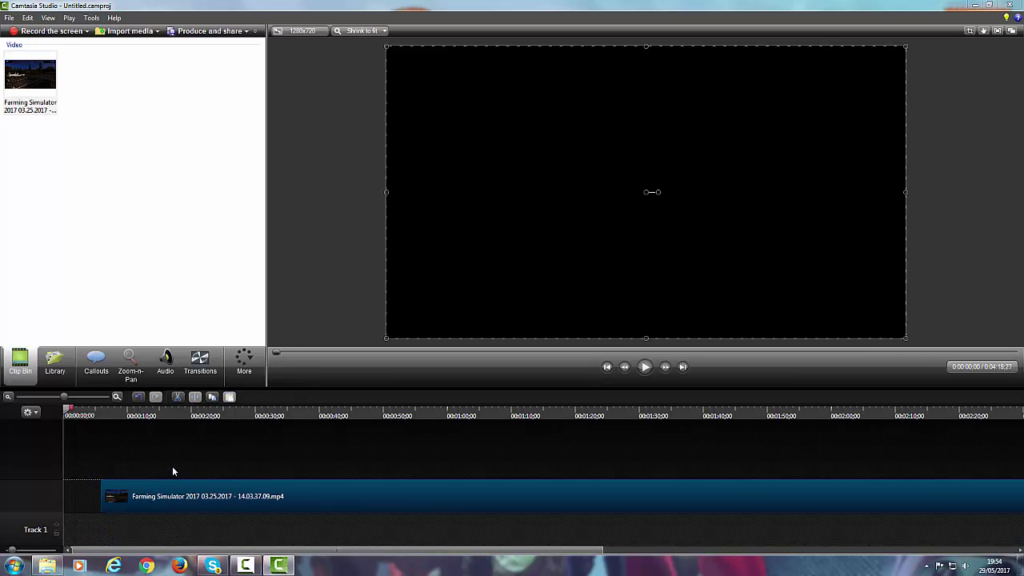
{"action": "left_click_drag", "start_coordinate": [139, 502], "coordinate": [103, 526]}
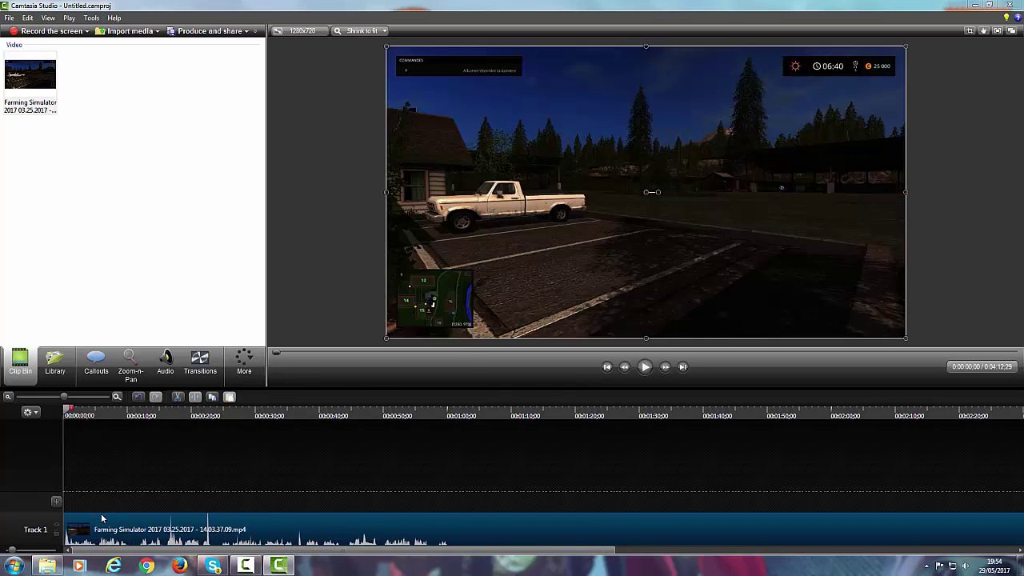
{"action": "left_click", "coordinate": [648, 371]}
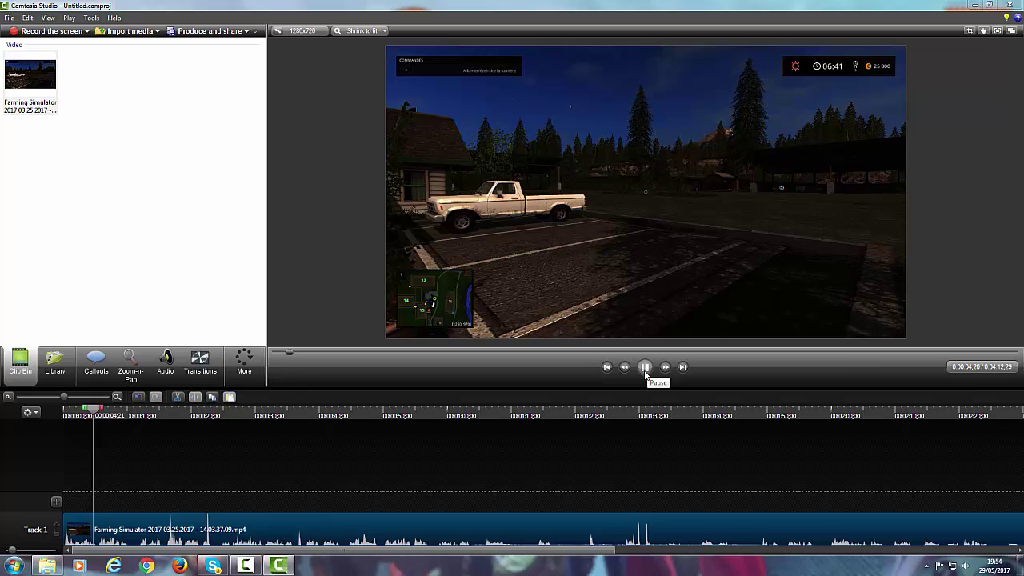
{"action": "left_click", "coordinate": [646, 372]}
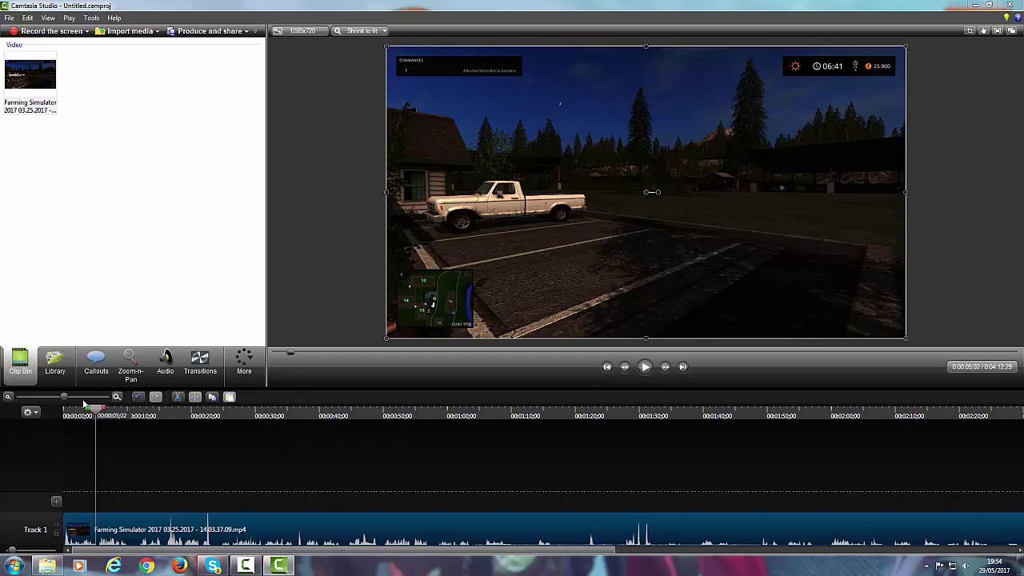
{"action": "left_click_drag", "start_coordinate": [98, 410], "coordinate": [64, 409]}
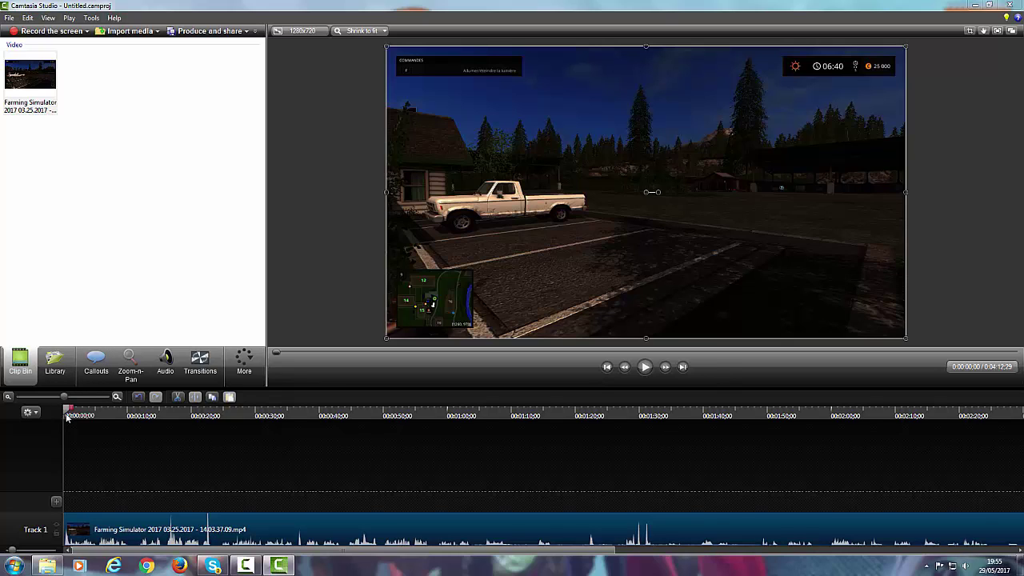
Preview a short passage of the clip starting at 0:00:39;12.
{"action": "left_click_drag", "start_coordinate": [67, 418], "coordinate": [315, 437]}
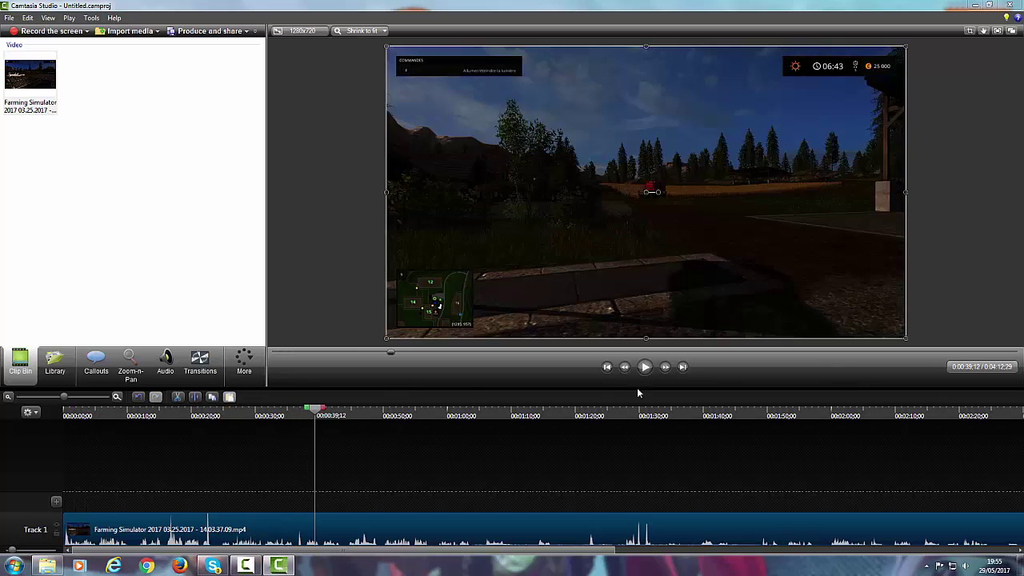
{"action": "left_click", "coordinate": [645, 366]}
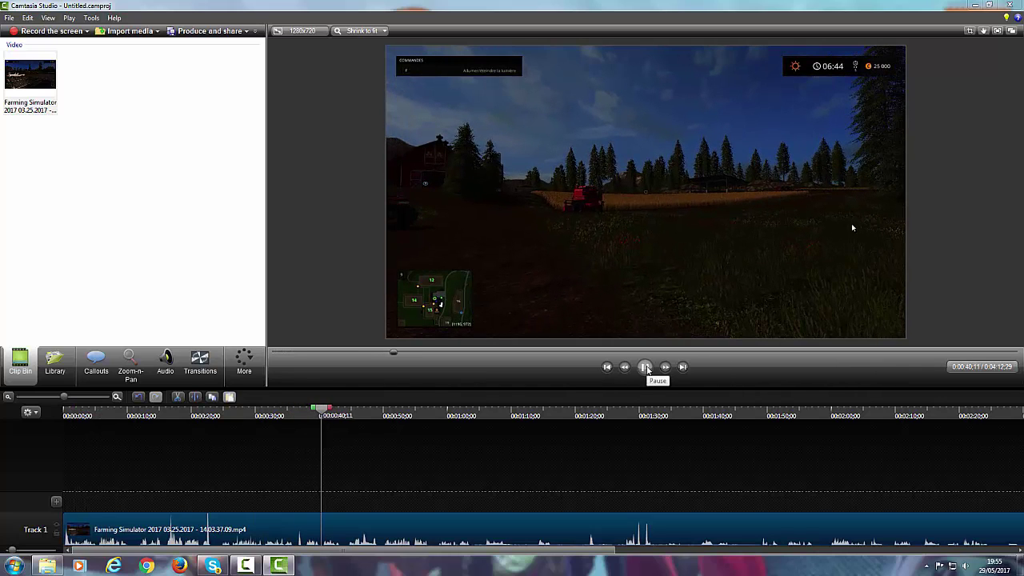
{"action": "left_click", "coordinate": [645, 367]}
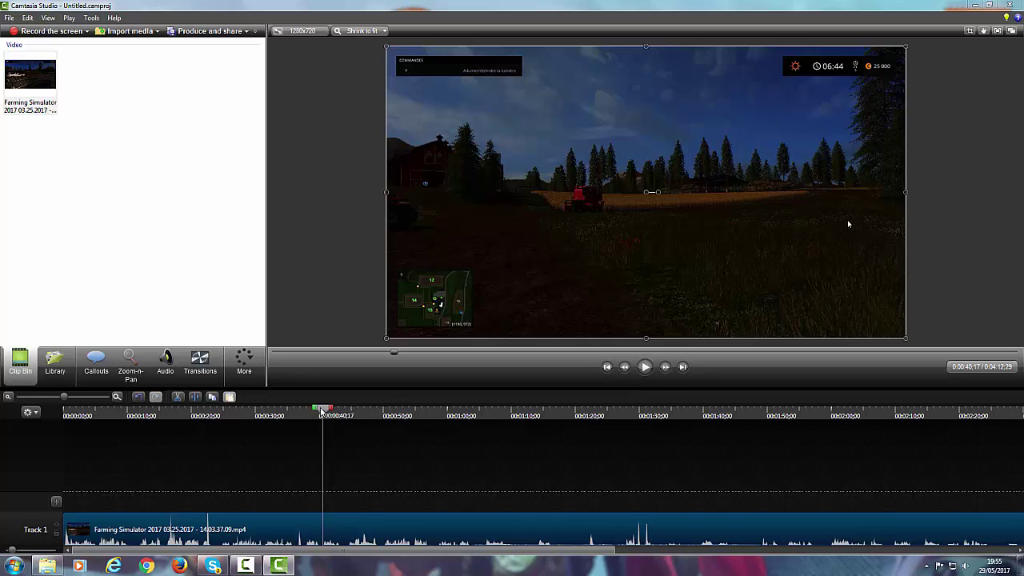
Split the clip on Track 1 at 0:01:35;10.
{"action": "left_click_drag", "start_coordinate": [322, 413], "coordinate": [669, 443]}
{"action": "left_click", "coordinate": [646, 368]}
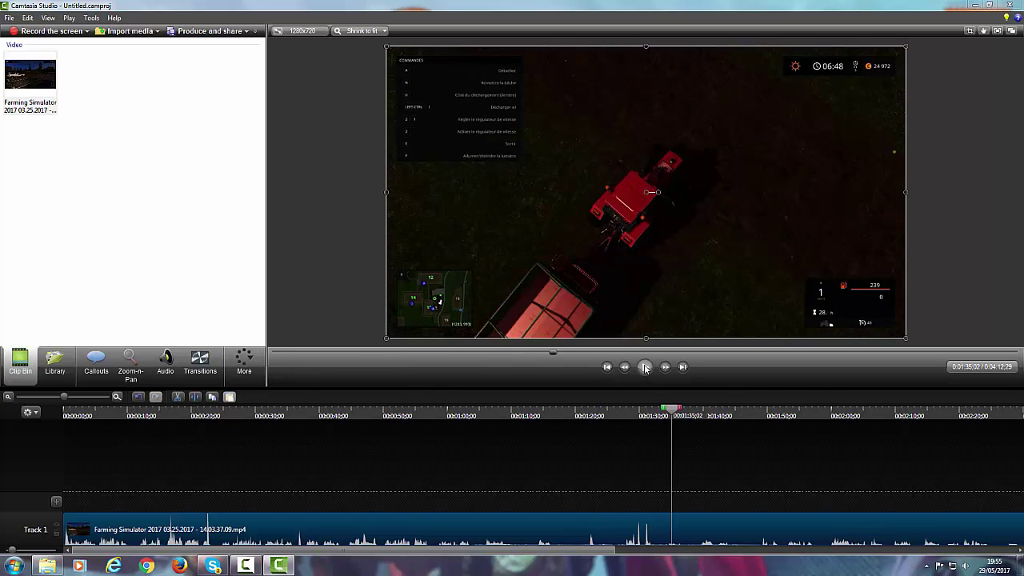
{"action": "left_click", "coordinate": [646, 367]}
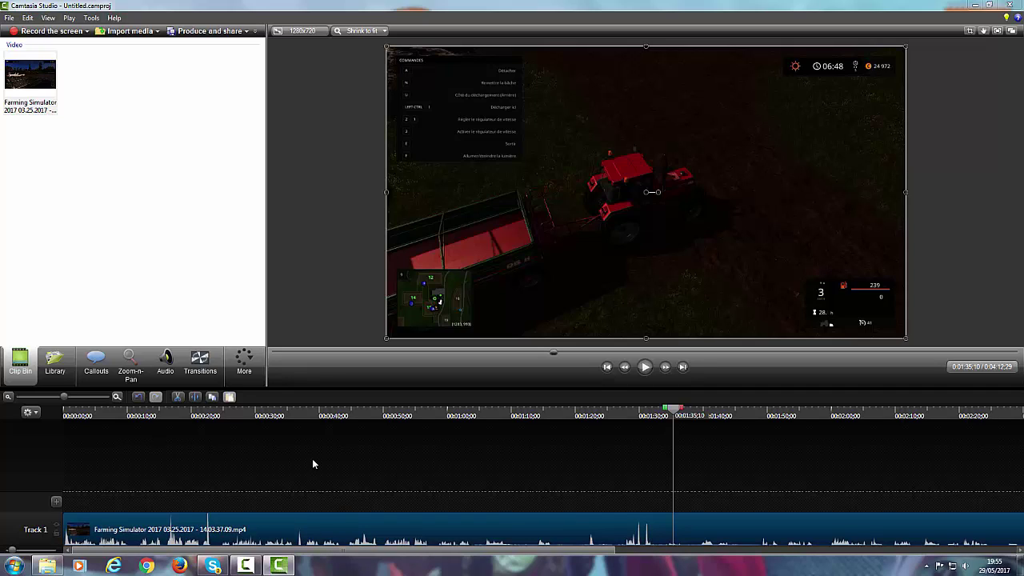
{"action": "left_click", "coordinate": [195, 405]}
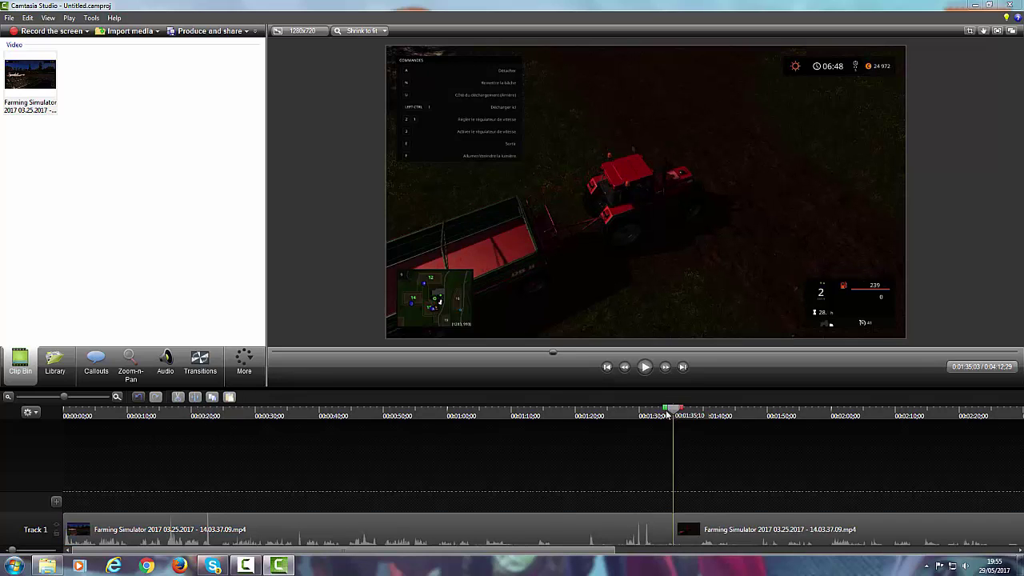
Delete the section of Track 1 between 0:00:40;12 and the split at 0:01:35;10, and clear the time selection.
{"action": "left_click_drag", "start_coordinate": [673, 410], "coordinate": [647, 410]}
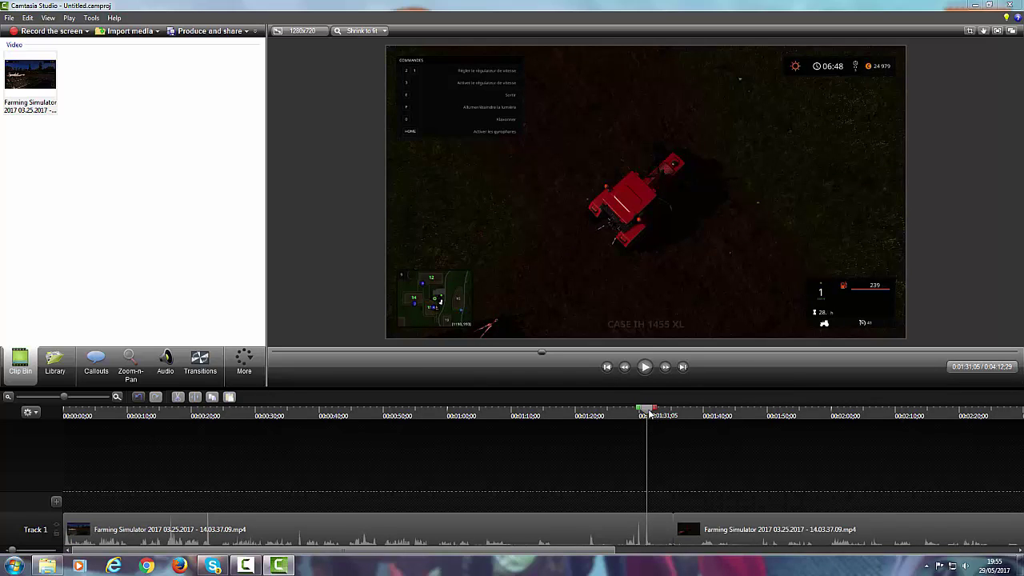
{"action": "left_click_drag", "start_coordinate": [650, 413], "coordinate": [321, 427]}
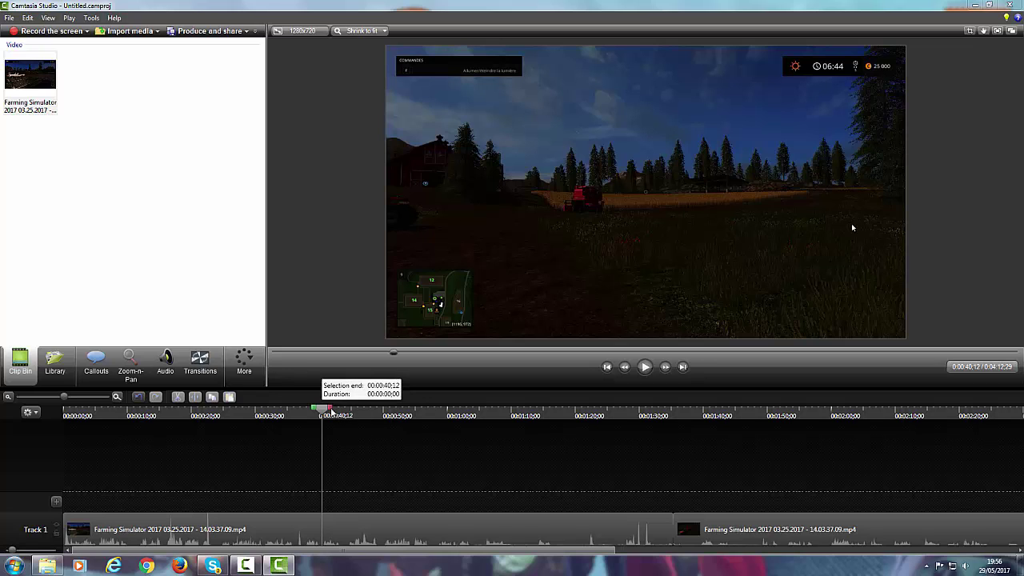
{"action": "left_click_drag", "start_coordinate": [331, 410], "coordinate": [683, 478]}
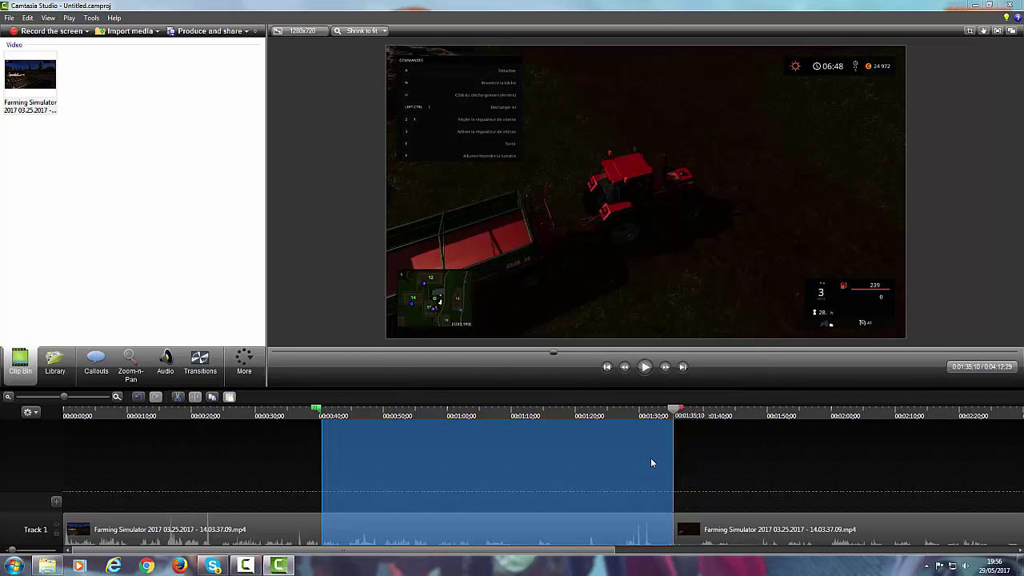
{"action": "right_click", "coordinate": [522, 458]}
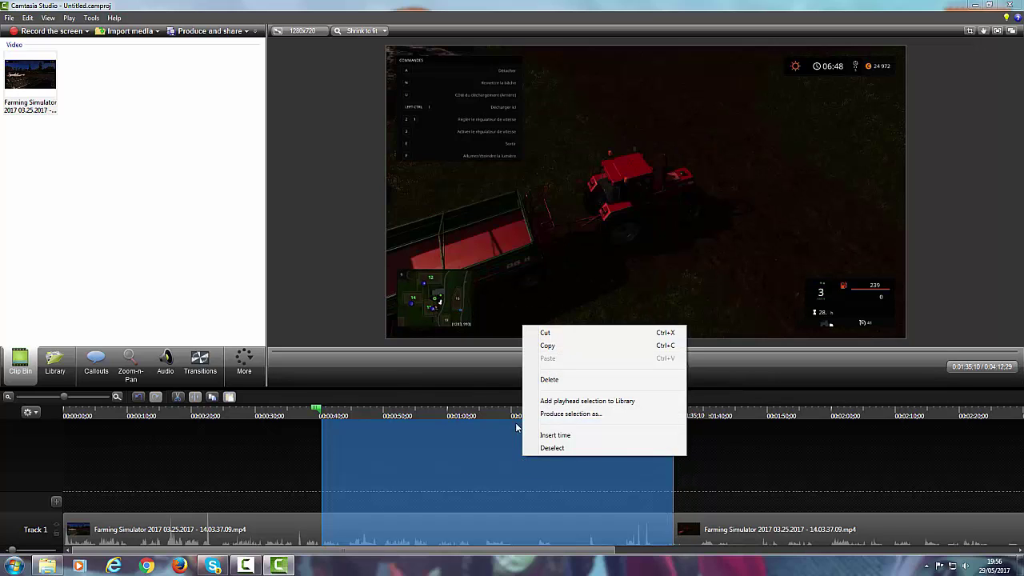
{"action": "left_click", "coordinate": [547, 378]}
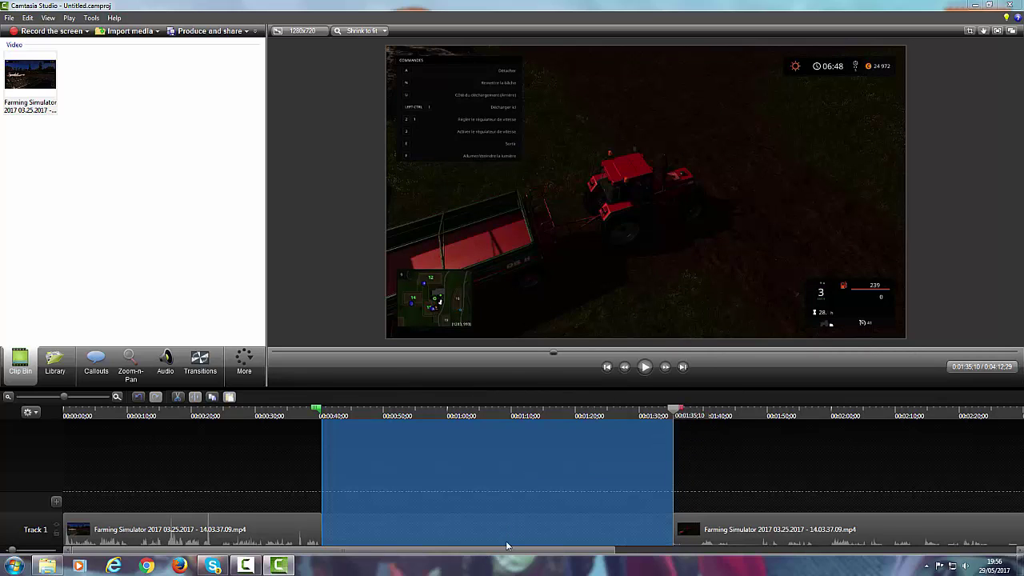
{"action": "right_click", "coordinate": [553, 457]}
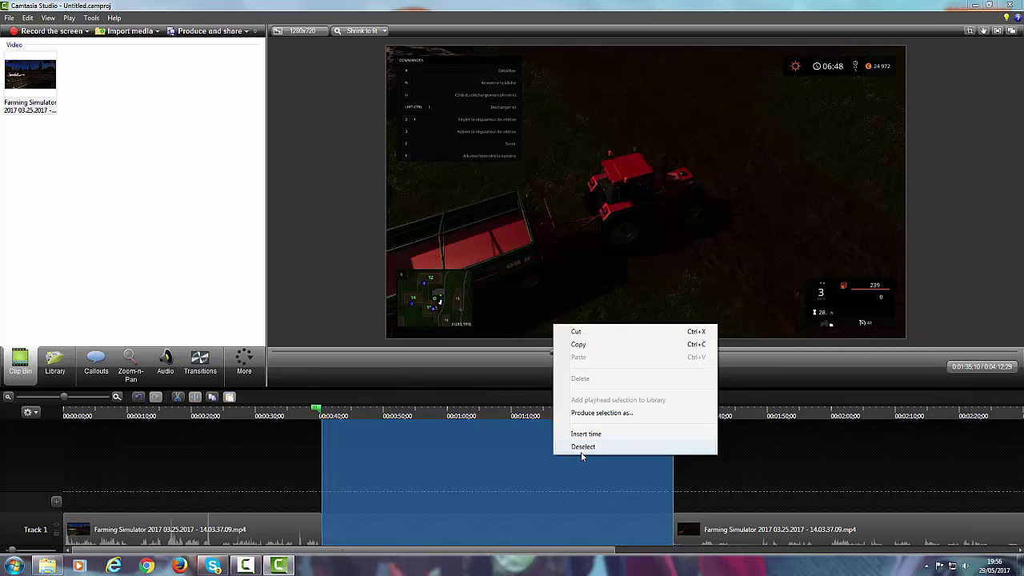
{"action": "left_click", "coordinate": [582, 453]}
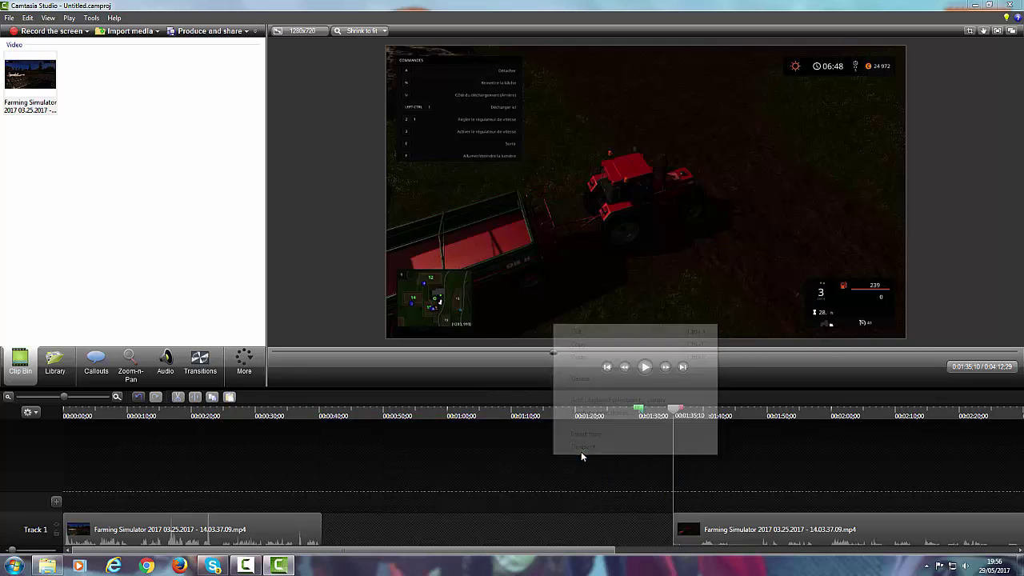
Close the gap on Track 1 by moving the second clip against the end of the first, and play across the join.
{"action": "left_click", "coordinate": [740, 526]}
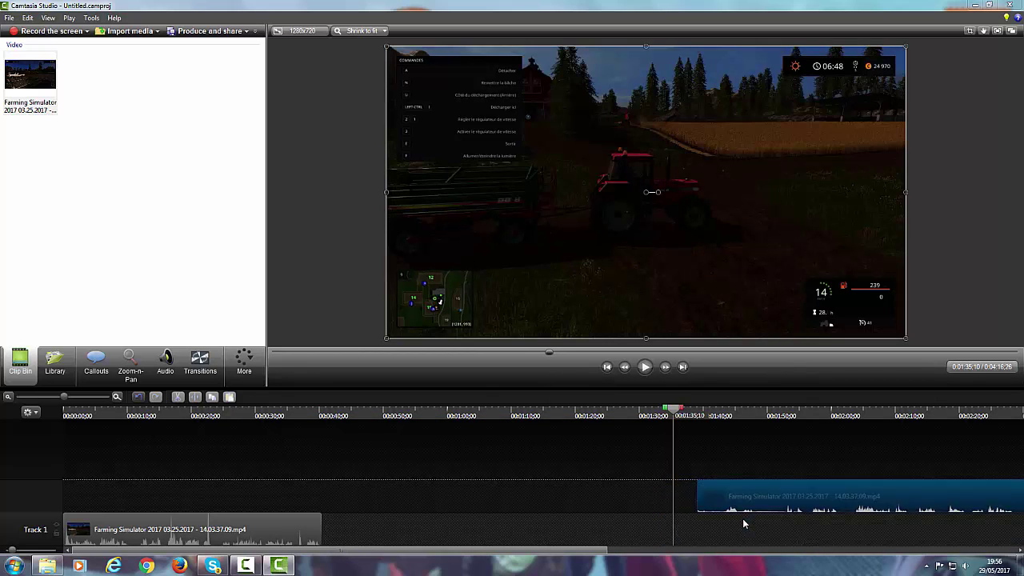
{"action": "left_click_drag", "start_coordinate": [743, 519], "coordinate": [293, 528]}
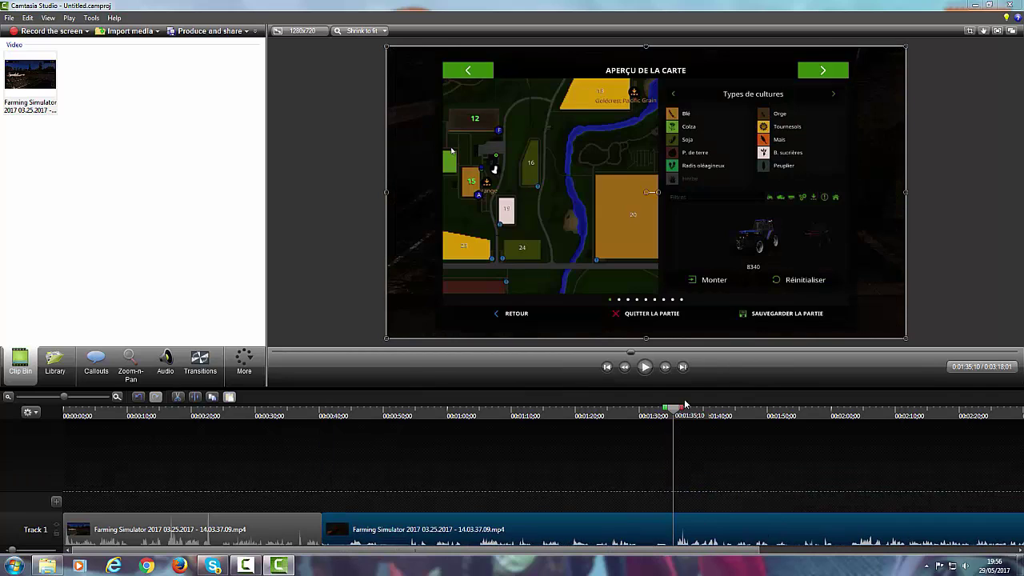
{"action": "left_click_drag", "start_coordinate": [674, 414], "coordinate": [291, 436]}
{"action": "left_click", "coordinate": [645, 367]}
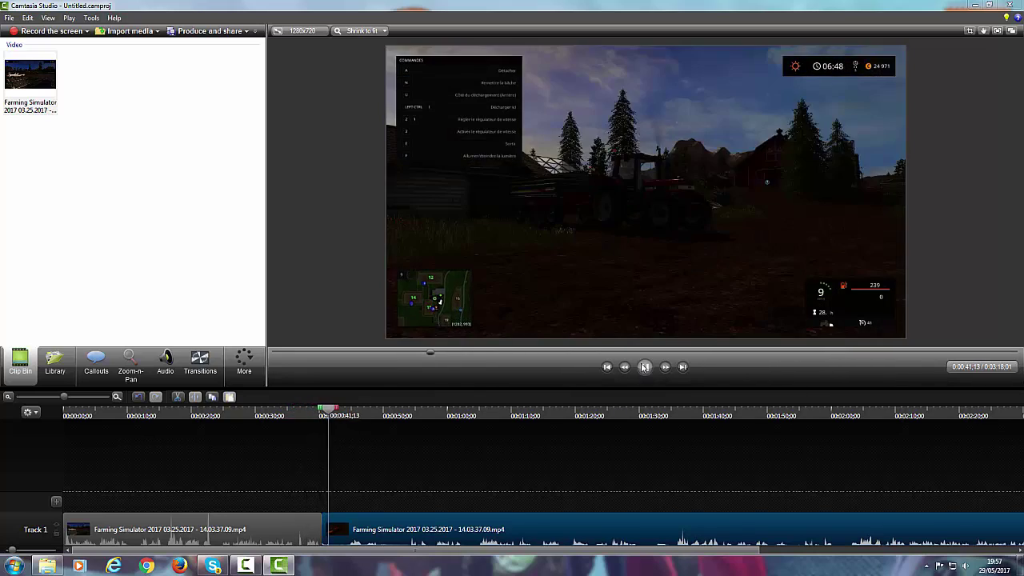
{"action": "left_click", "coordinate": [645, 368]}
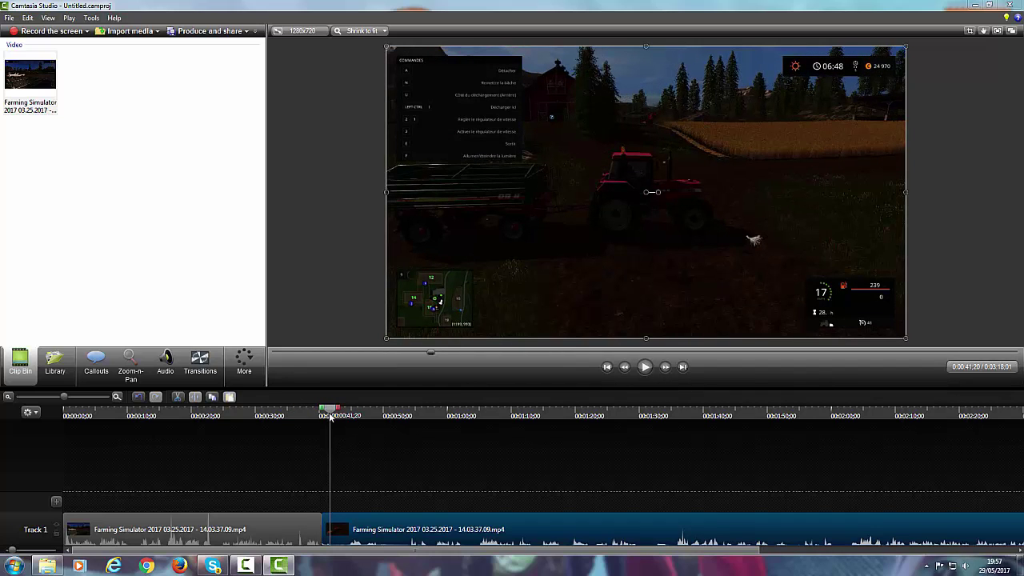
Add a Page roll transition at the join between the two clips on Track 1.
{"action": "left_click_drag", "start_coordinate": [332, 417], "coordinate": [312, 414]}
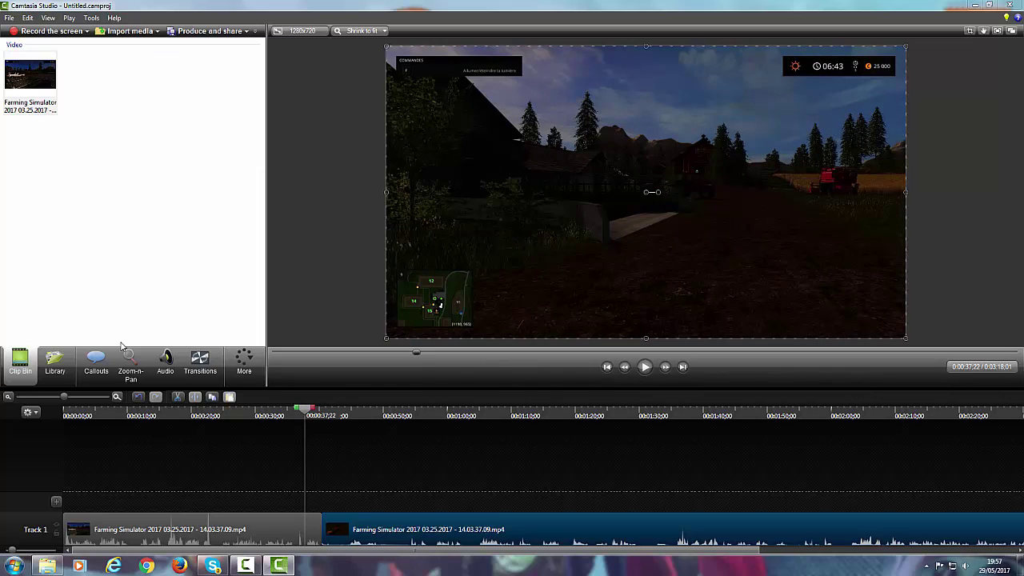
{"action": "left_click", "coordinate": [190, 376]}
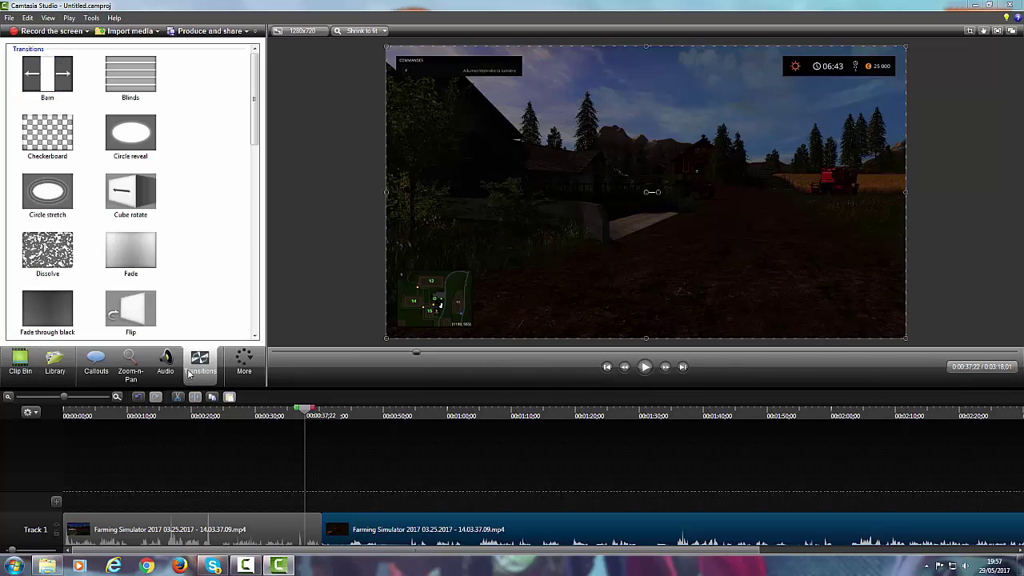
{"action": "left_click", "coordinate": [249, 371]}
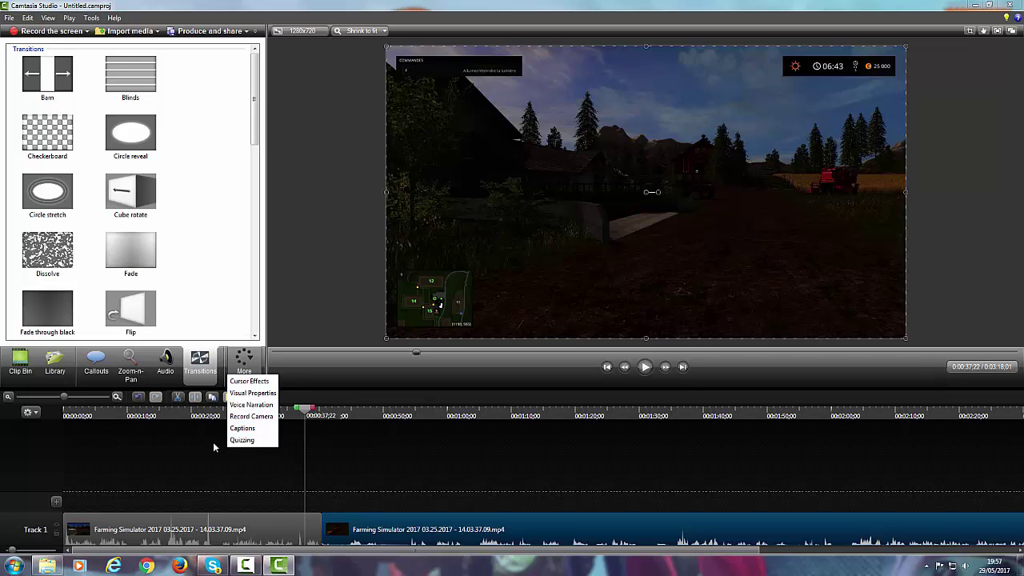
{"action": "left_click", "coordinate": [192, 441]}
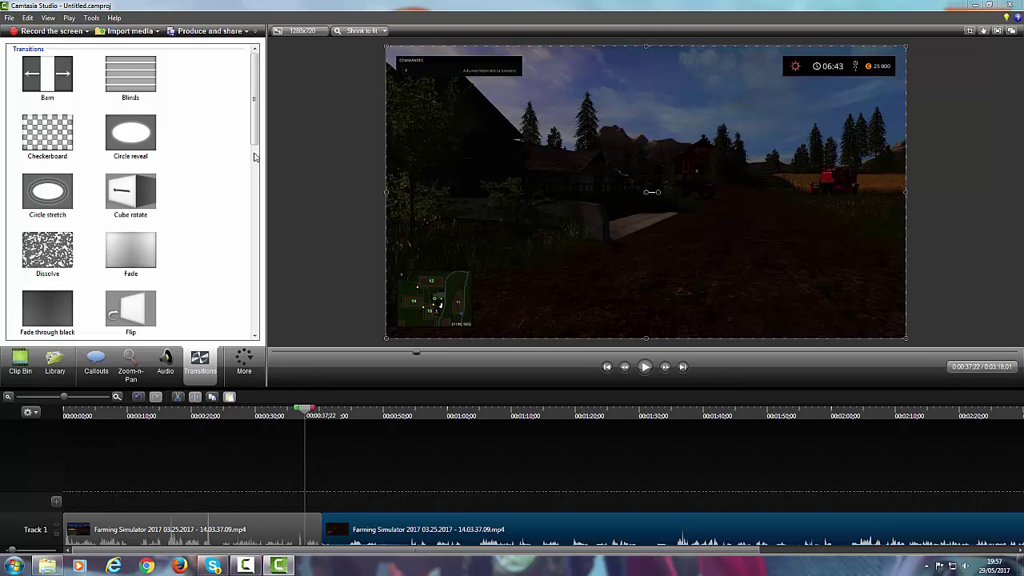
{"action": "left_click_drag", "start_coordinate": [258, 132], "coordinate": [258, 209]}
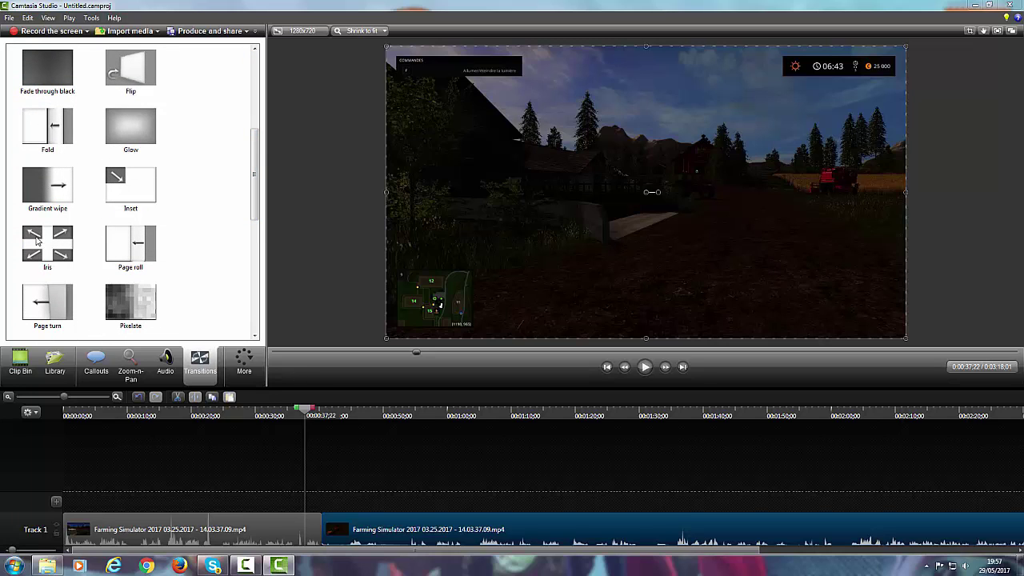
{"action": "left_click", "coordinate": [133, 243]}
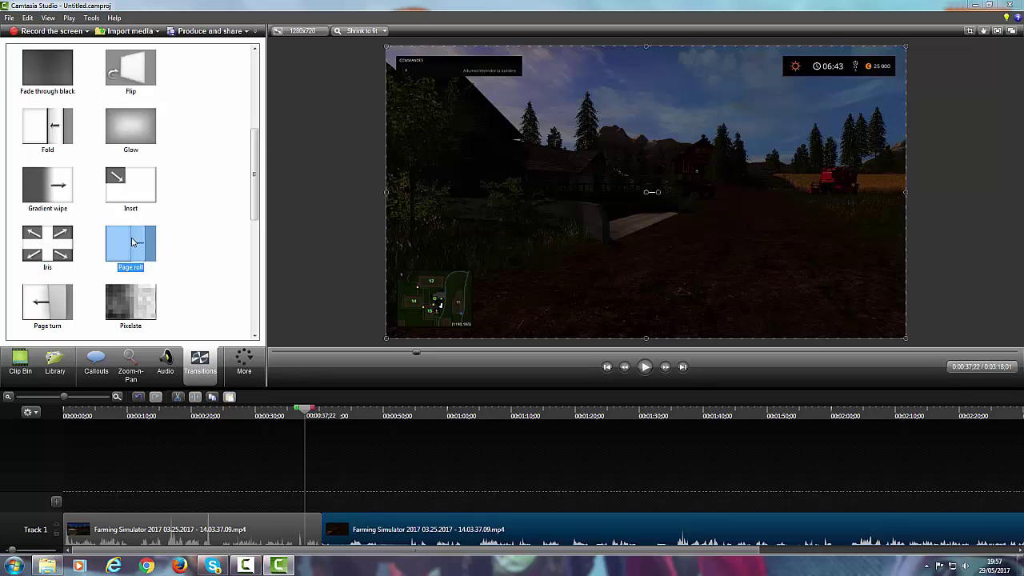
{"action": "mouse_move", "coordinate": [132, 243]}
{"action": "left_mouse_down"}
{"action": "mouse_move", "coordinate": [214, 268]}
{"action": "mouse_move", "coordinate": [298, 362]}
{"action": "mouse_move", "coordinate": [341, 461]}
{"action": "mouse_move", "coordinate": [344, 507]}
{"action": "mouse_move", "coordinate": [322, 530]}
{"action": "left_mouse_up"}
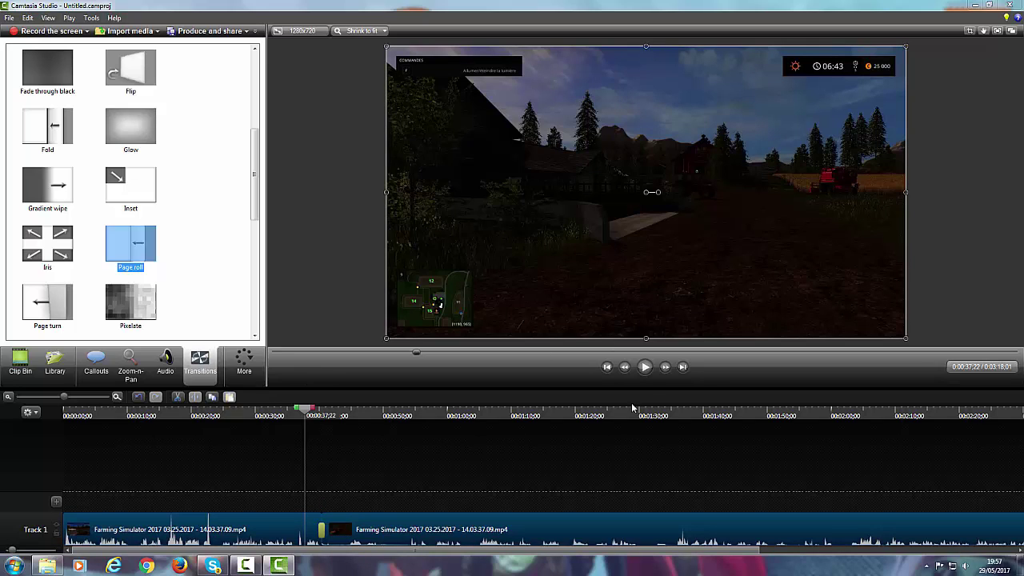
Play the Page roll transition across the join and return the playhead to 0:00:19;04.
{"action": "left_click", "coordinate": [645, 367]}
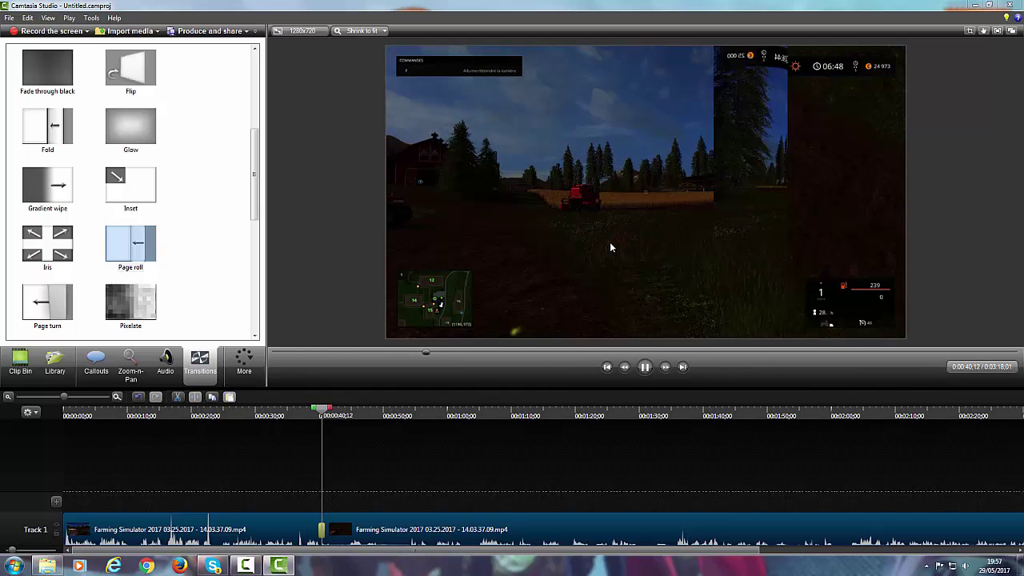
{"action": "left_click", "coordinate": [645, 367]}
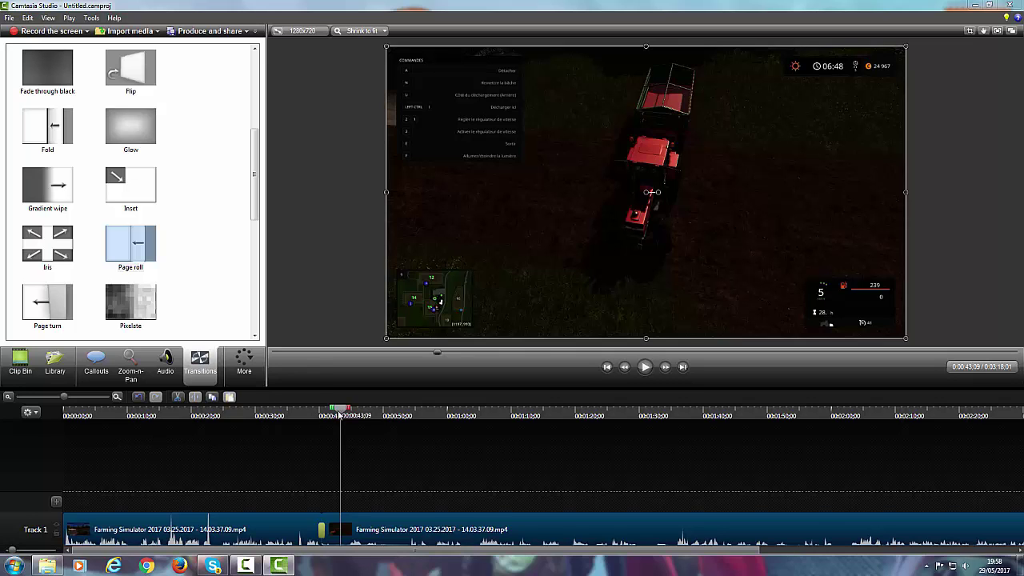
{"action": "left_click_drag", "start_coordinate": [339, 413], "coordinate": [159, 400]}
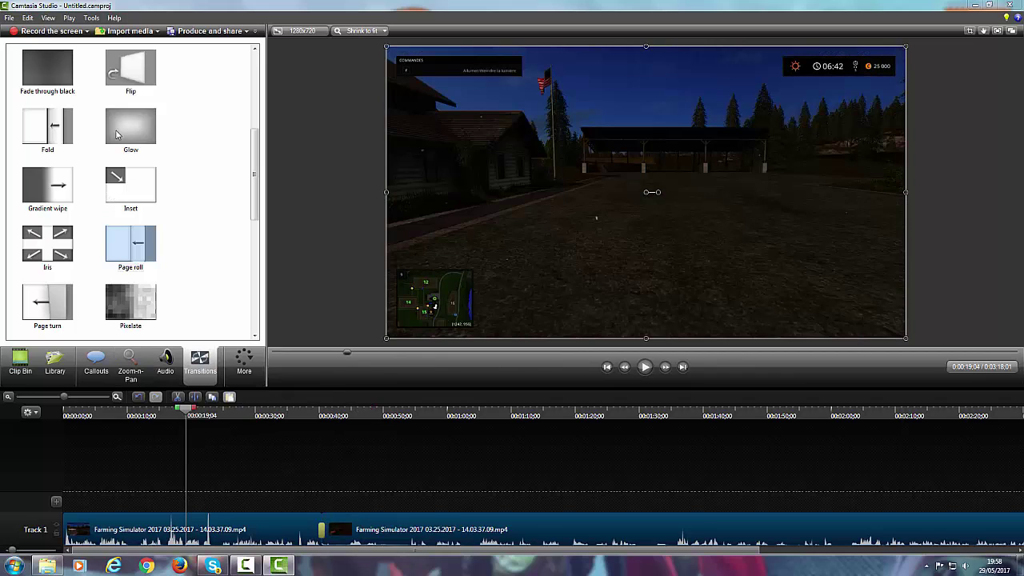
Add a transition at the start of the first Track 1 clip and apply the Glow transition to the second clip.
{"action": "left_click_drag", "start_coordinate": [142, 69], "coordinate": [537, 550]}
{"action": "left_click_drag", "start_coordinate": [151, 133], "coordinate": [970, 532]}
{"action": "left_click_drag", "start_coordinate": [851, 551], "coordinate": [591, 552]}
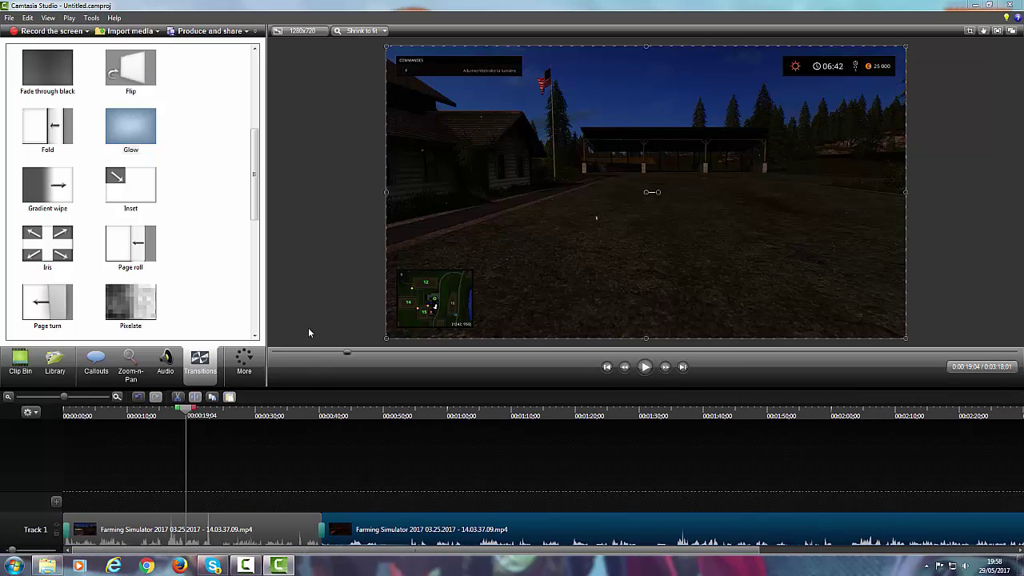
Add a blue rounded-rectangle text callout on Track 2 at 0:00:19;04.
{"action": "left_click", "coordinate": [103, 368]}
{"action": "left_click", "coordinate": [233, 364]}
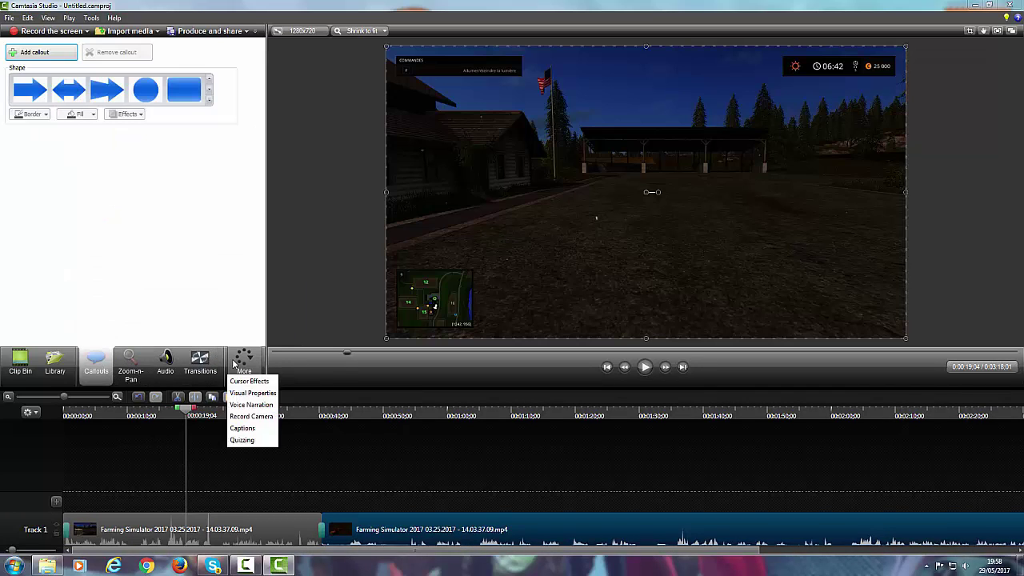
{"action": "left_click", "coordinate": [100, 413]}
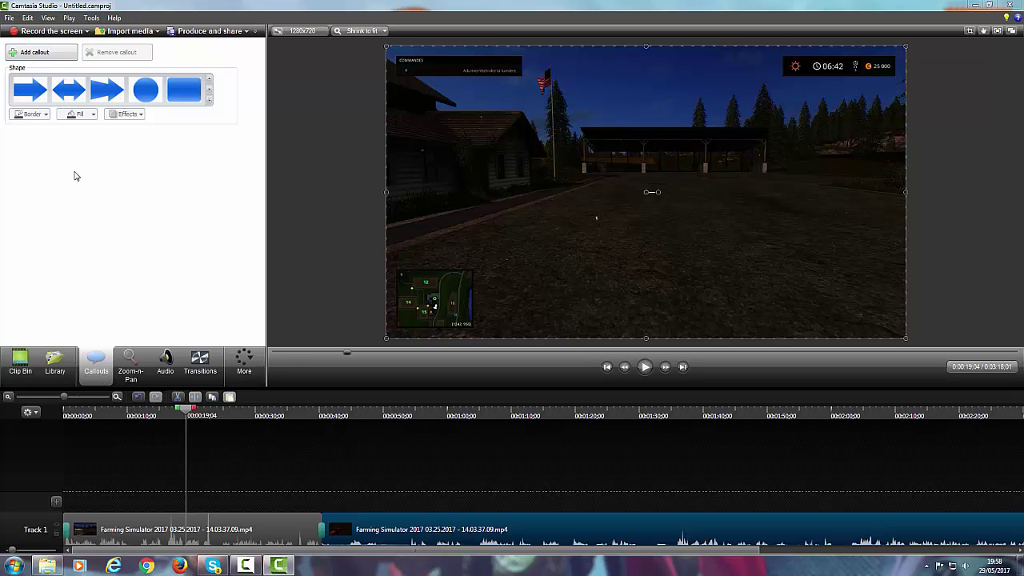
{"action": "left_click", "coordinate": [209, 102]}
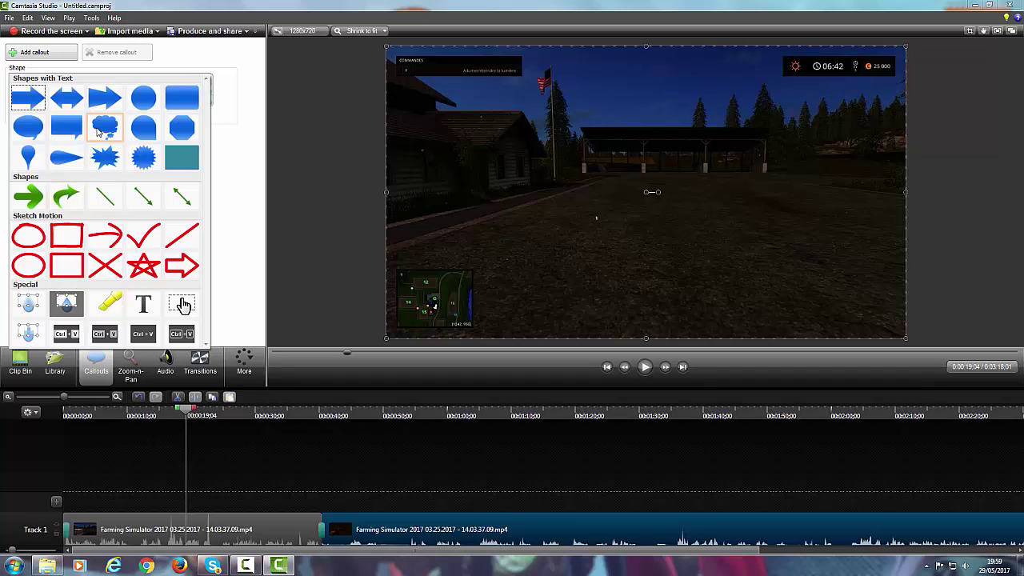
{"action": "left_click", "coordinate": [182, 99]}
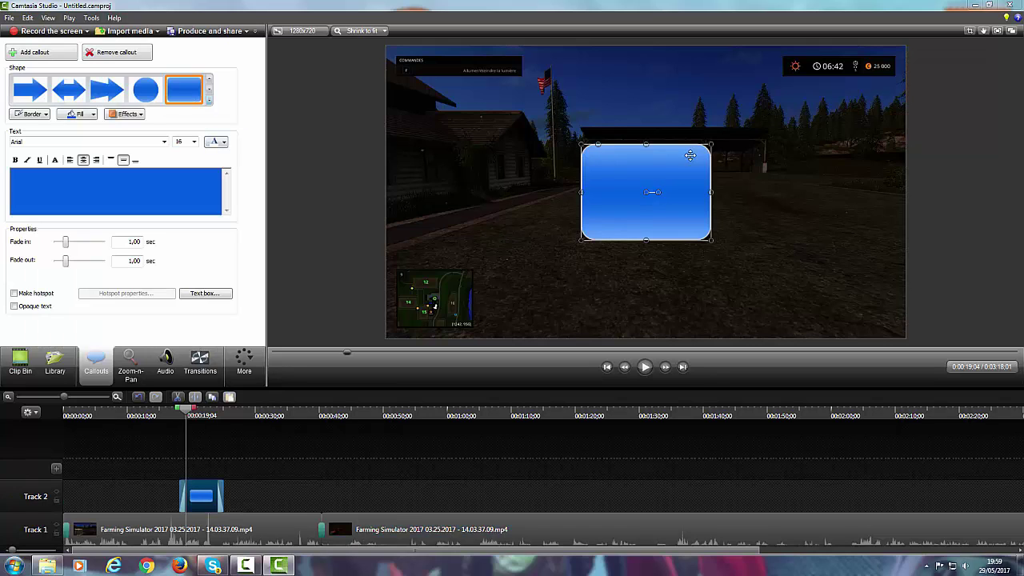
Enlarge the rectangle callout, place it over the upper-left area of the video frame and straighten its rotation.
{"action": "left_click_drag", "start_coordinate": [606, 193], "coordinate": [544, 190]}
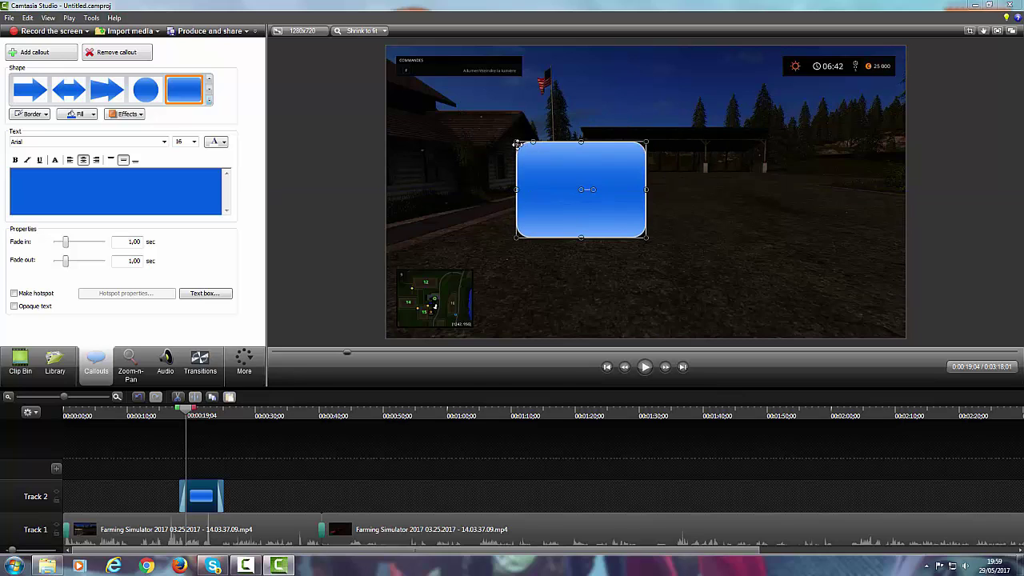
{"action": "left_click_drag", "start_coordinate": [527, 144], "coordinate": [463, 146]}
{"action": "left_click_drag", "start_coordinate": [530, 192], "coordinate": [539, 143]}
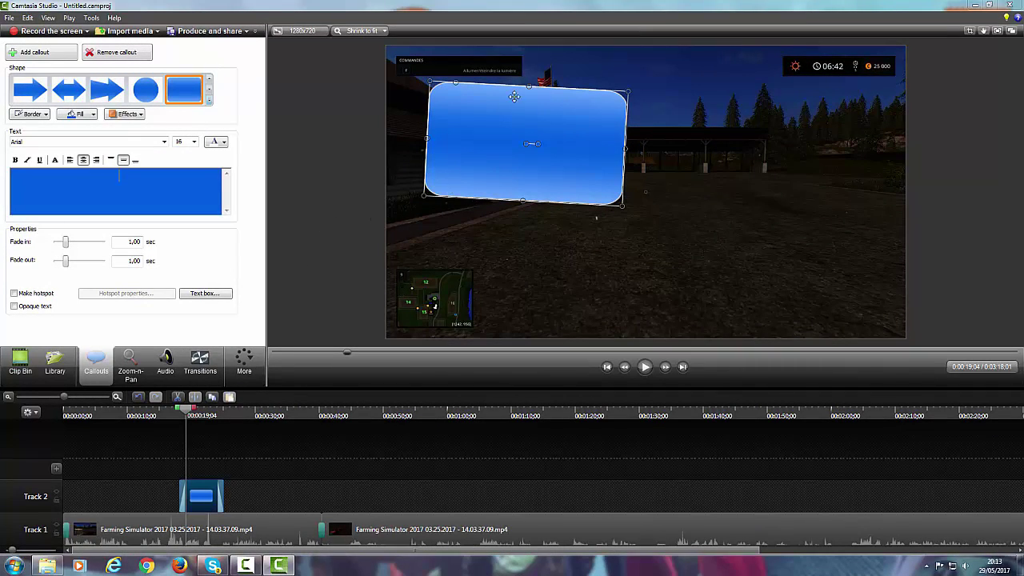
{"action": "left_click_drag", "start_coordinate": [623, 207], "coordinate": [602, 192]}
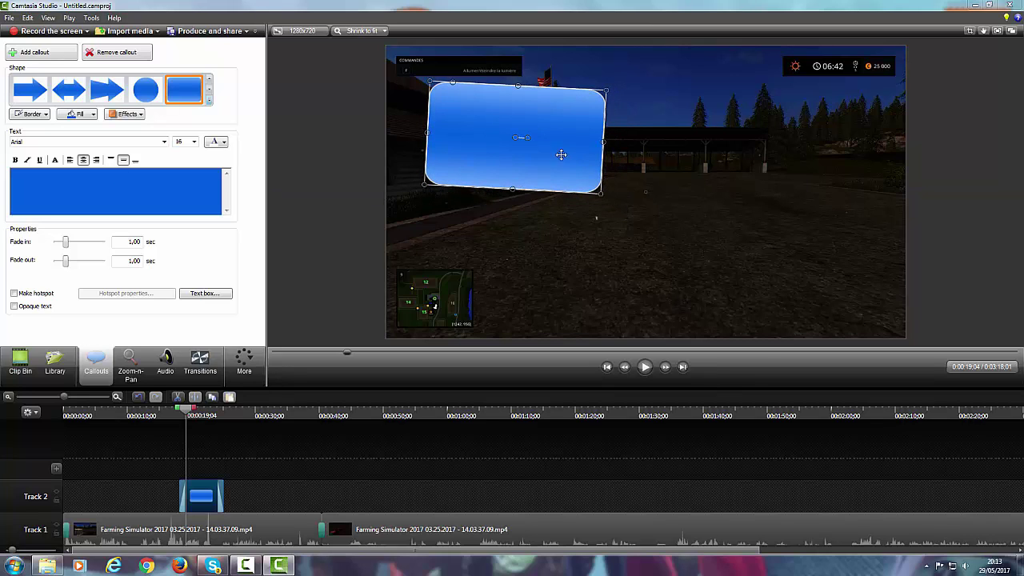
{"action": "mouse_move", "coordinate": [528, 138]}
{"action": "left_mouse_down"}
{"action": "mouse_move", "coordinate": [522, 150]}
{"action": "mouse_move", "coordinate": [534, 140]}
{"action": "left_mouse_up"}
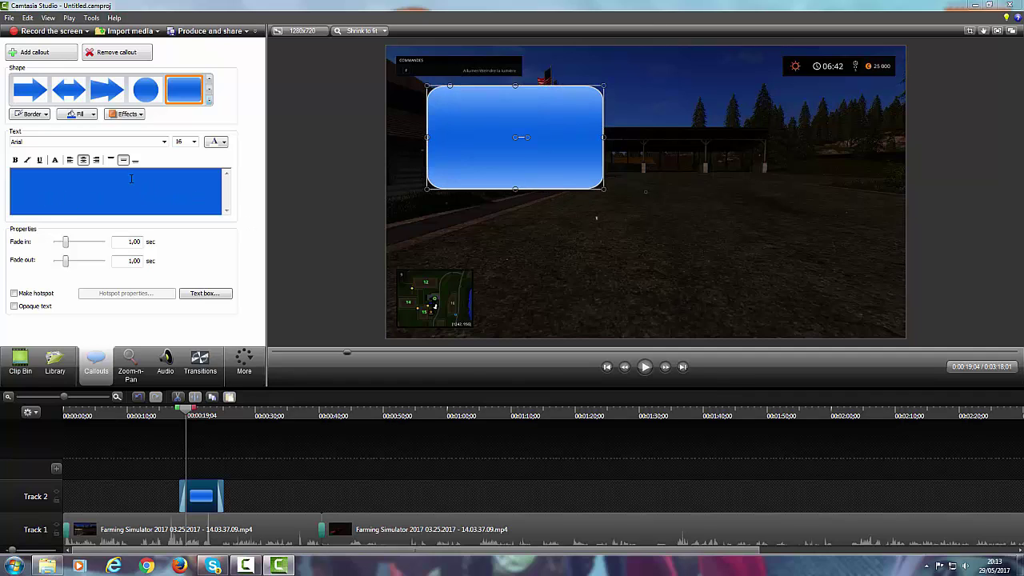
Set the callout text to Comic Sans MS, size 28, in light yellow.
{"action": "left_click", "coordinate": [68, 141]}
{"action": "scroll", "coordinate": [68, 192], "scroll_direction": "down", "scroll_amount": 1}
{"action": "scroll", "coordinate": [68, 195], "scroll_direction": "down", "scroll_amount": 2}
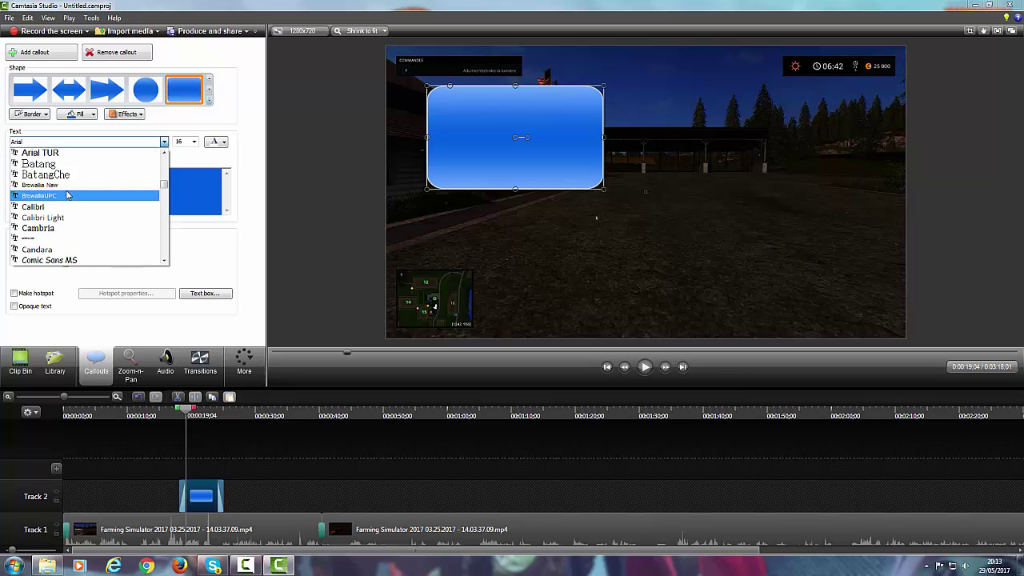
{"action": "left_click", "coordinate": [48, 228]}
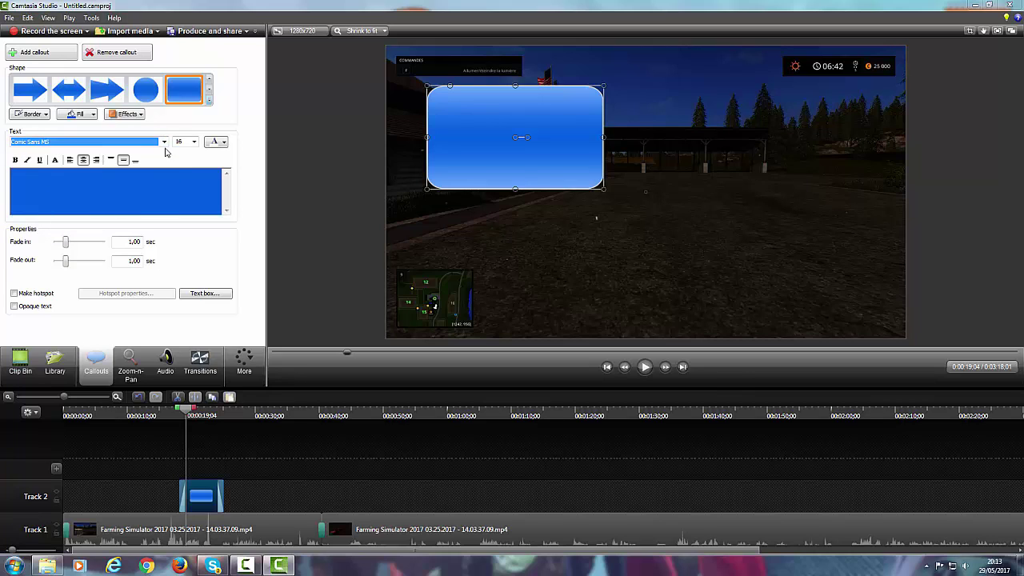
{"action": "left_click", "coordinate": [193, 142]}
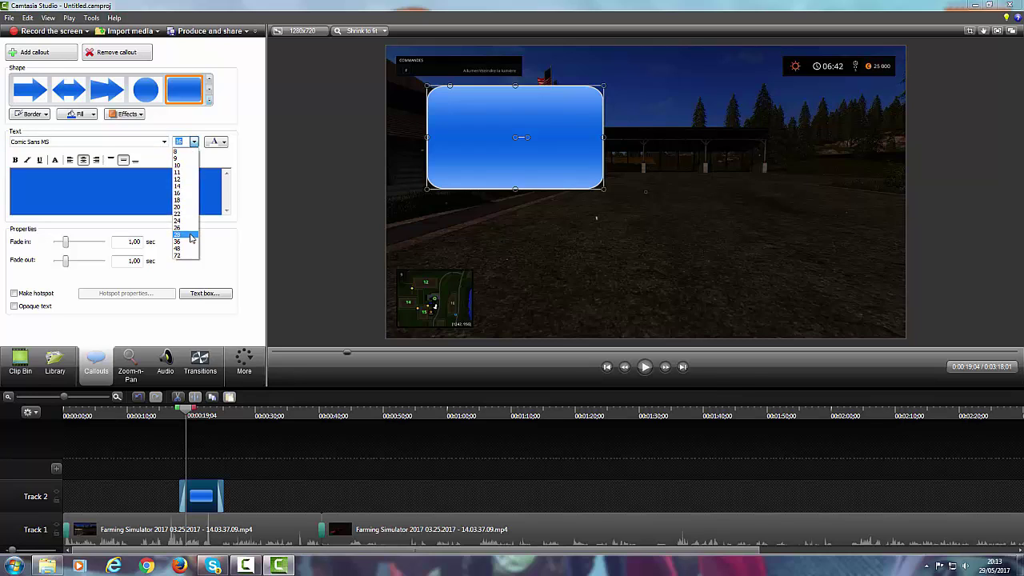
{"action": "left_click", "coordinate": [192, 239]}
{"action": "left_click", "coordinate": [224, 144]}
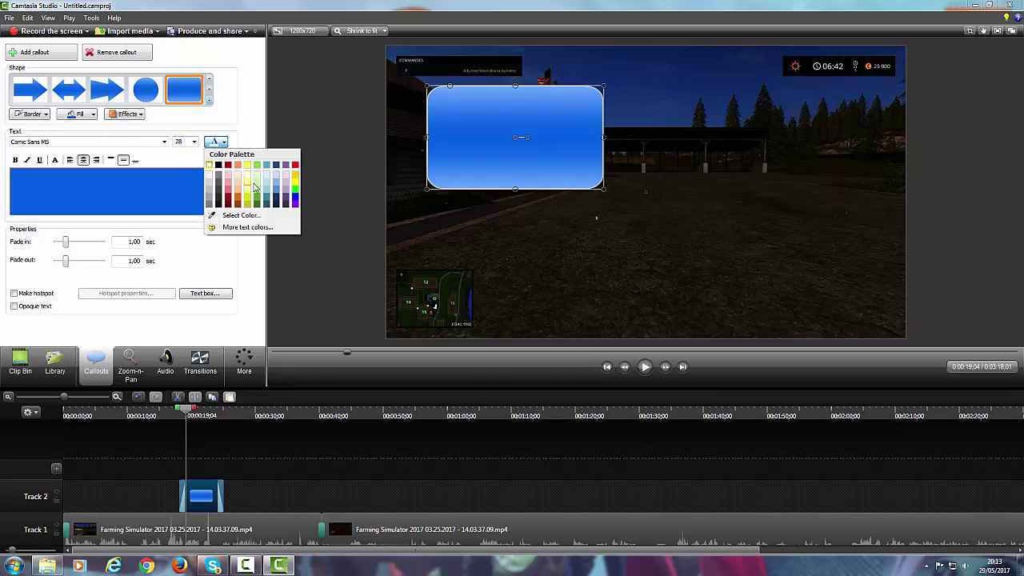
{"action": "left_click", "coordinate": [245, 181]}
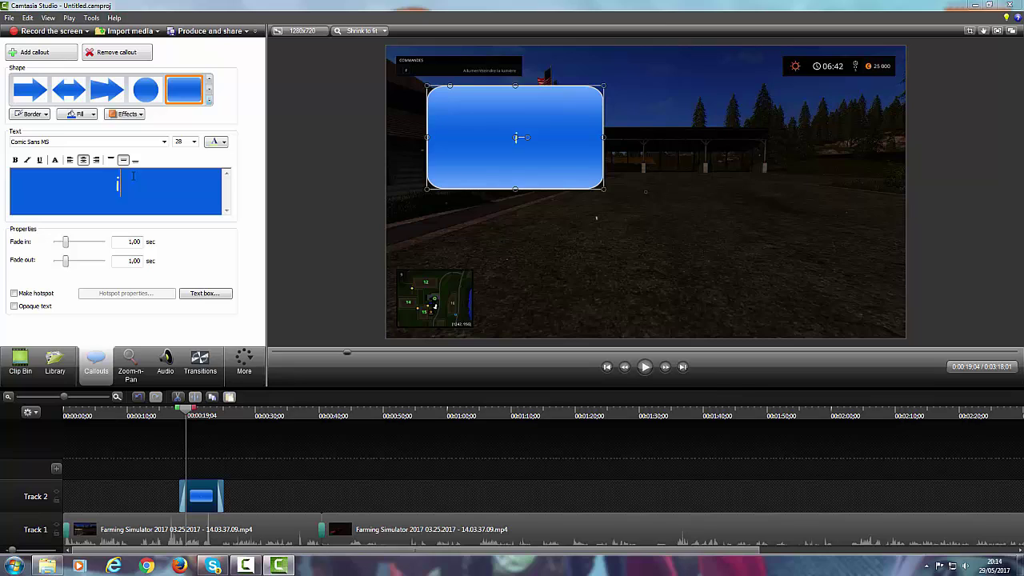
Enter "il est nul MDR" as the callout's text.
{"action": "type", "text": "l r"}
{"action": "key", "text": "BackSpace"}
{"action": "type", "text": "est nul"}
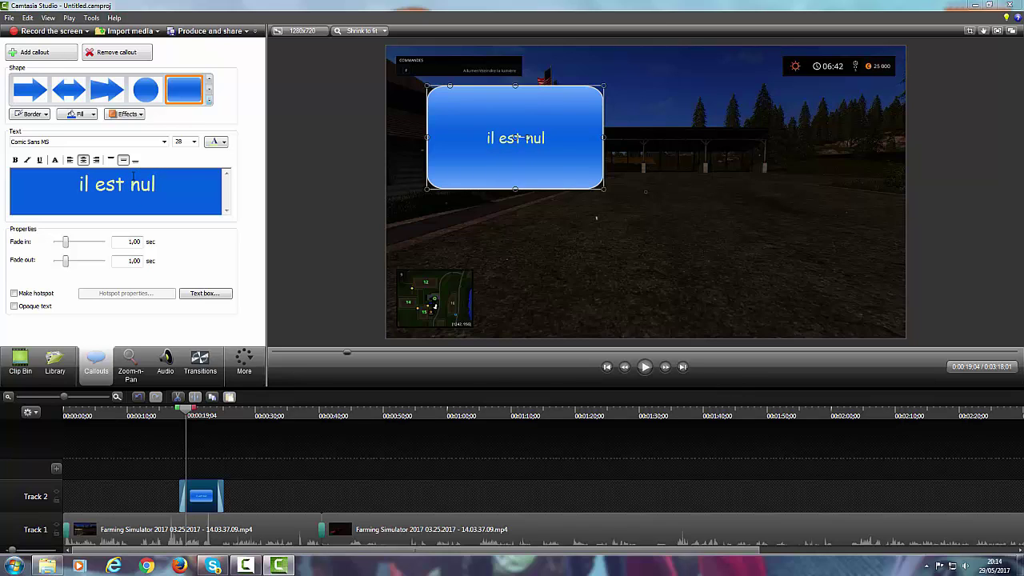
{"action": "type", "text": " MFR"}
{"action": "key", "text": "BackSpace"}
{"action": "key", "text": "BackSpace"}
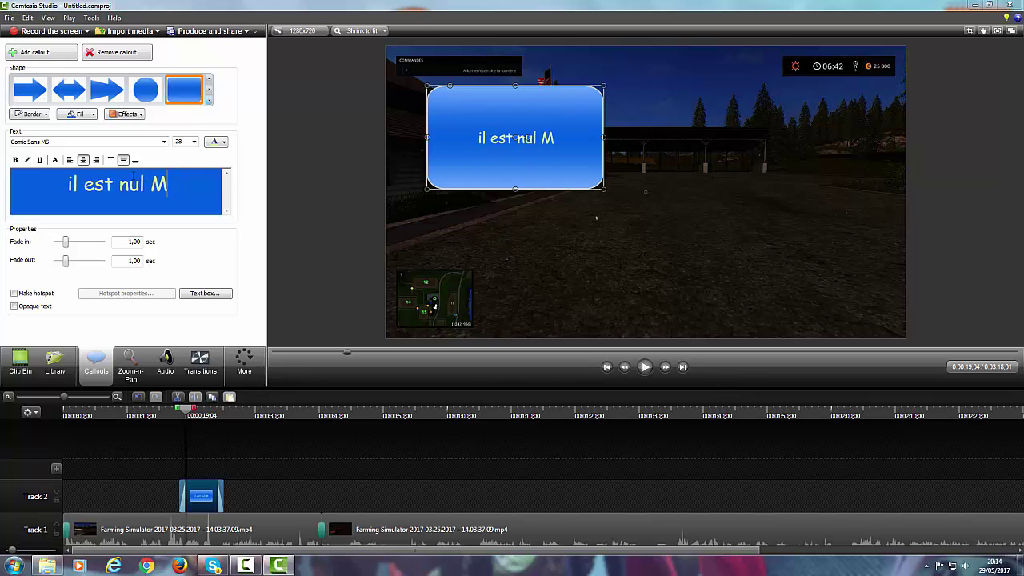
{"action": "type", "text": "DR"}
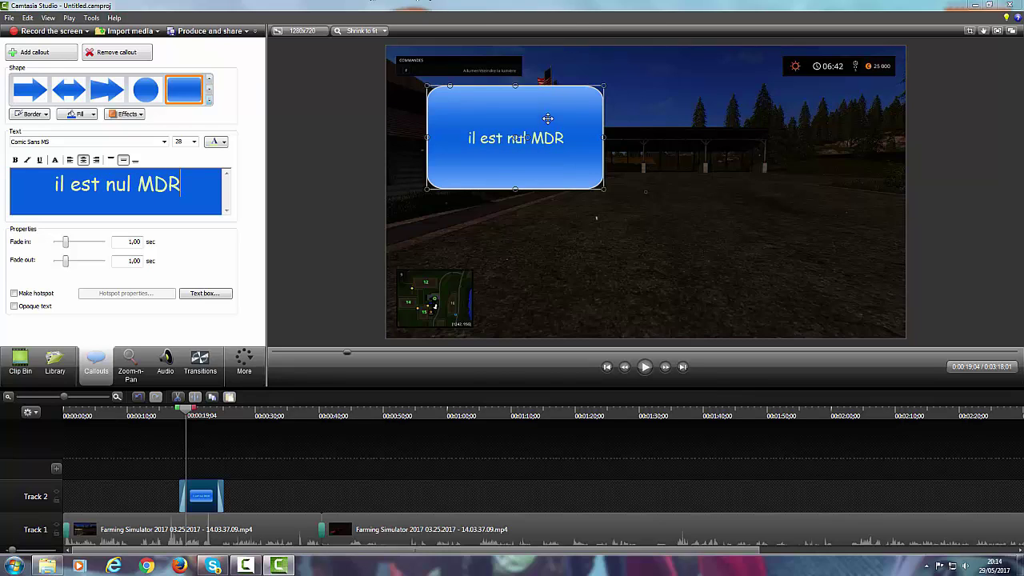
Deselect the callout and play the video from 0:00:13;09 through the callout's appearance and fade-out.
{"action": "left_click", "coordinate": [463, 259]}
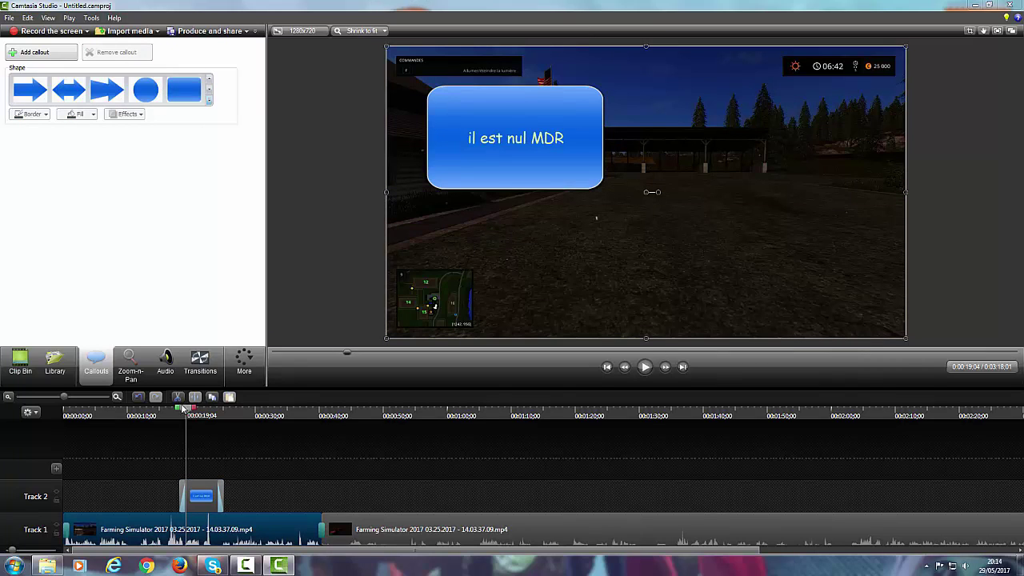
{"action": "left_click", "coordinate": [148, 412]}
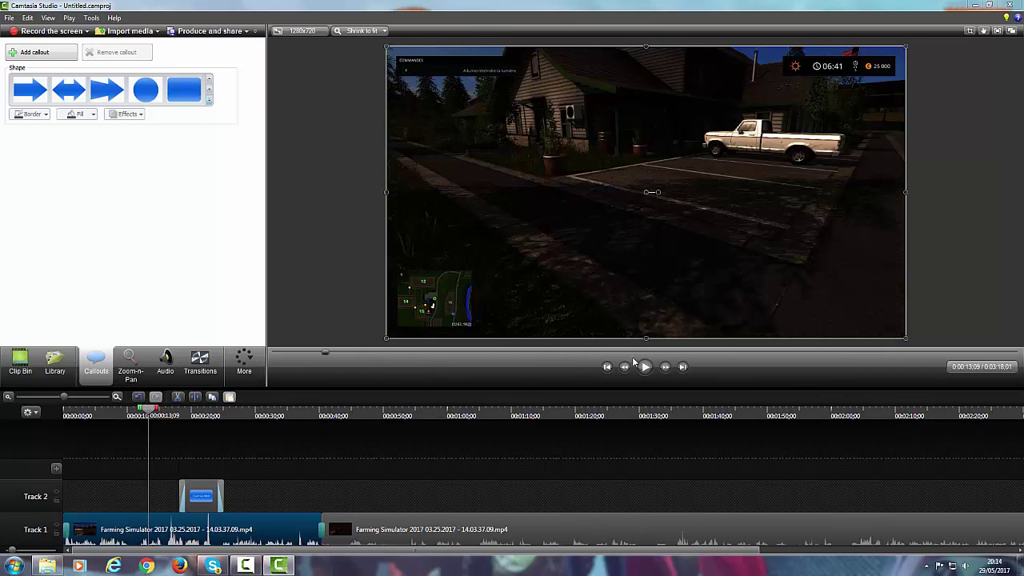
{"action": "left_click", "coordinate": [644, 367]}
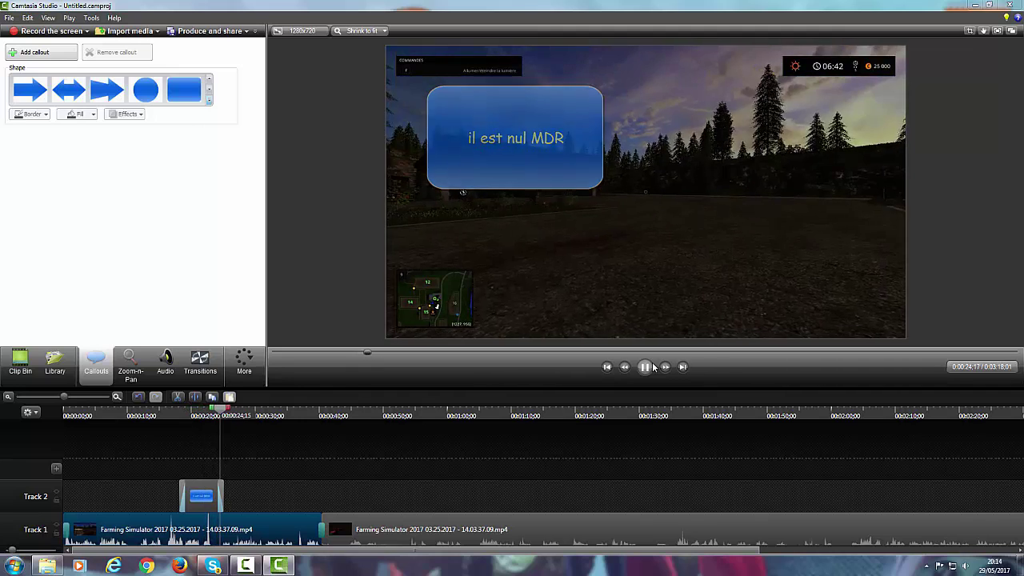
{"action": "left_click", "coordinate": [650, 366]}
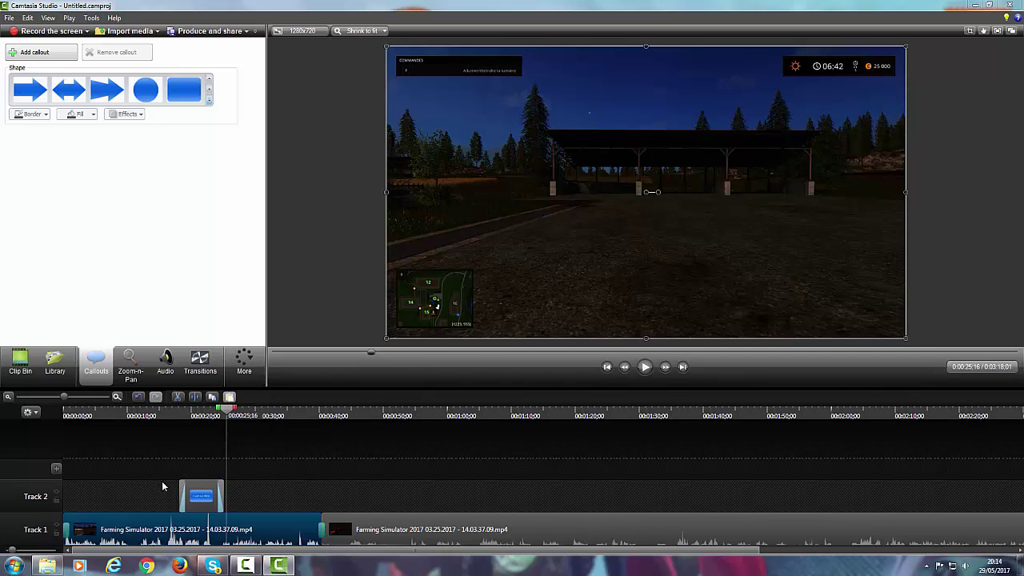
Shorten the callout on Track 2 to a little over one second and play that passage.
{"action": "left_click_drag", "start_coordinate": [179, 491], "coordinate": [183, 408]}
{"action": "left_click", "coordinate": [645, 367]}
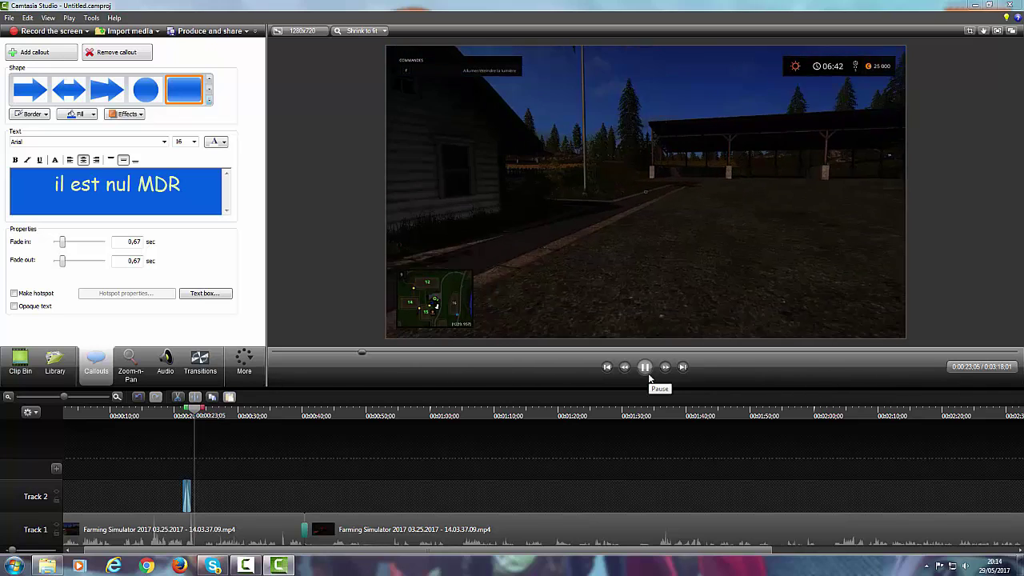
{"action": "left_click", "coordinate": [645, 367]}
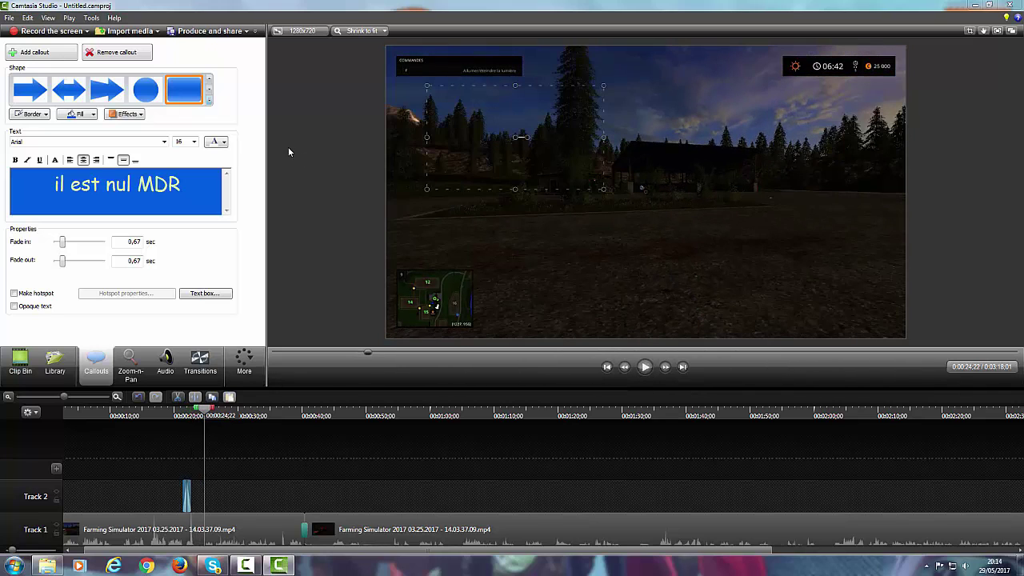
{"action": "left_click", "coordinate": [210, 99]}
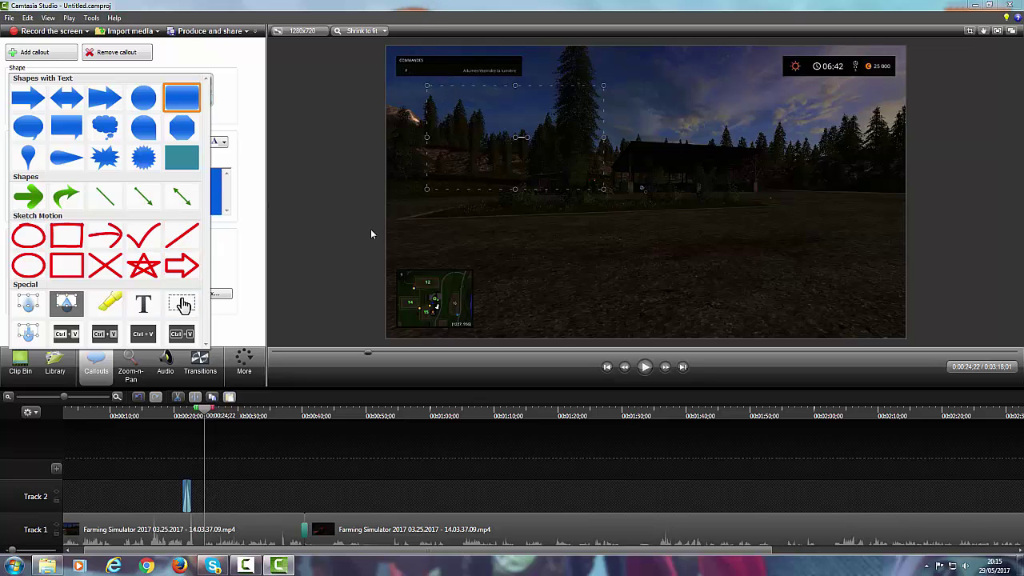
{"action": "left_click", "coordinate": [345, 242]}
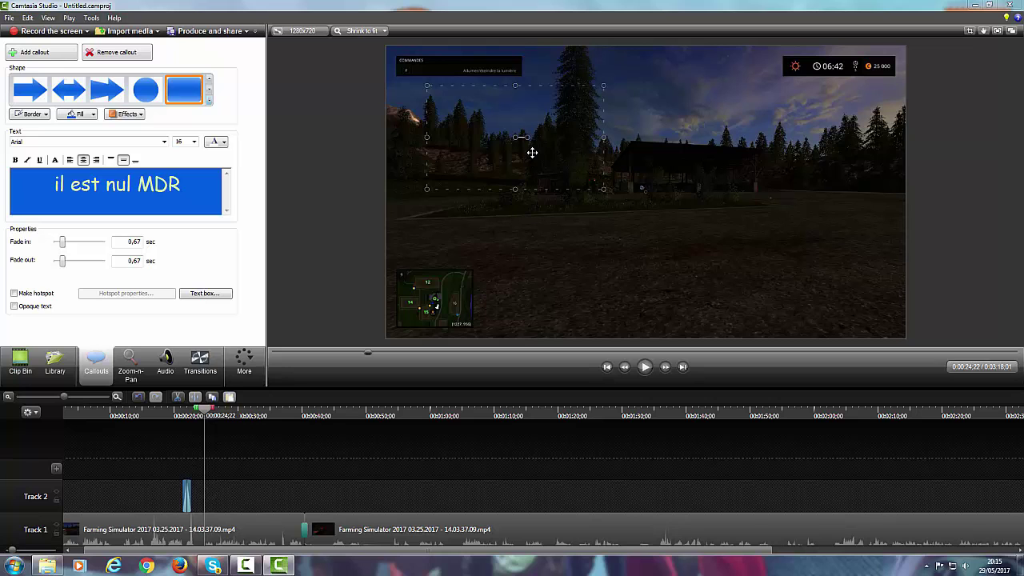
Play the video, skip ahead to about the one-minute mark and stop at 0:01:02;14.
{"action": "left_click", "coordinate": [642, 369]}
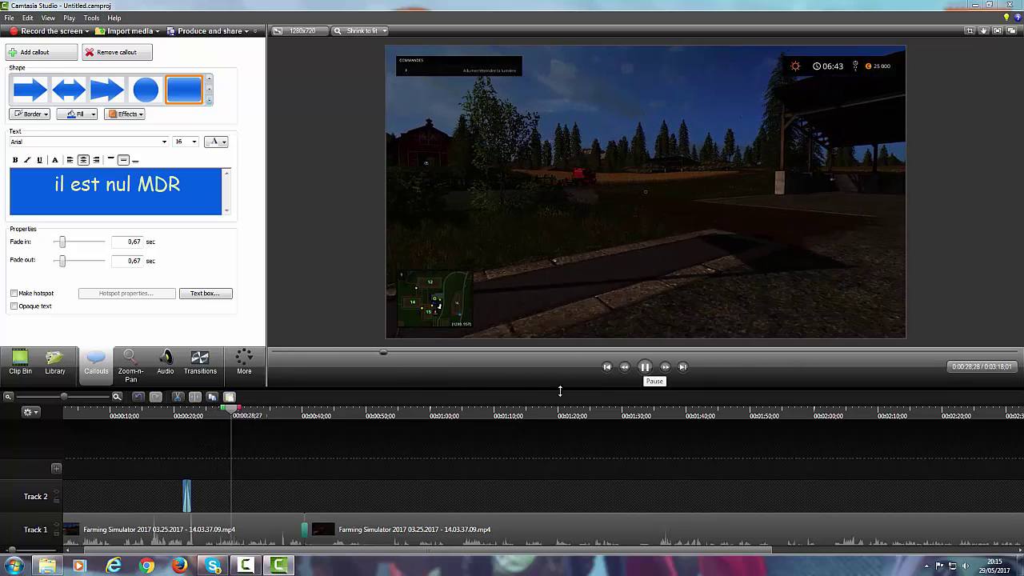
{"action": "left_click", "coordinate": [427, 415]}
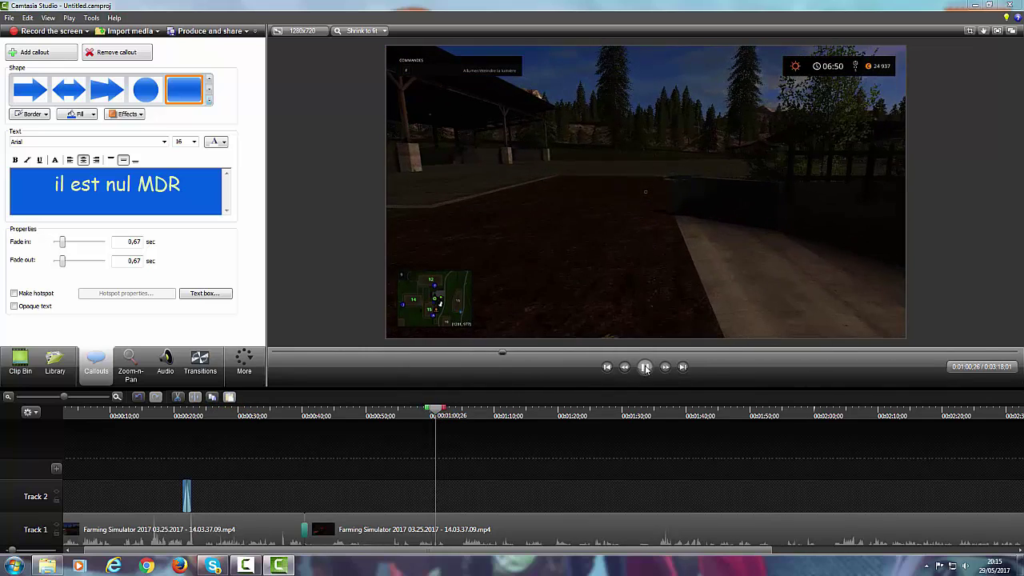
{"action": "left_click", "coordinate": [646, 367]}
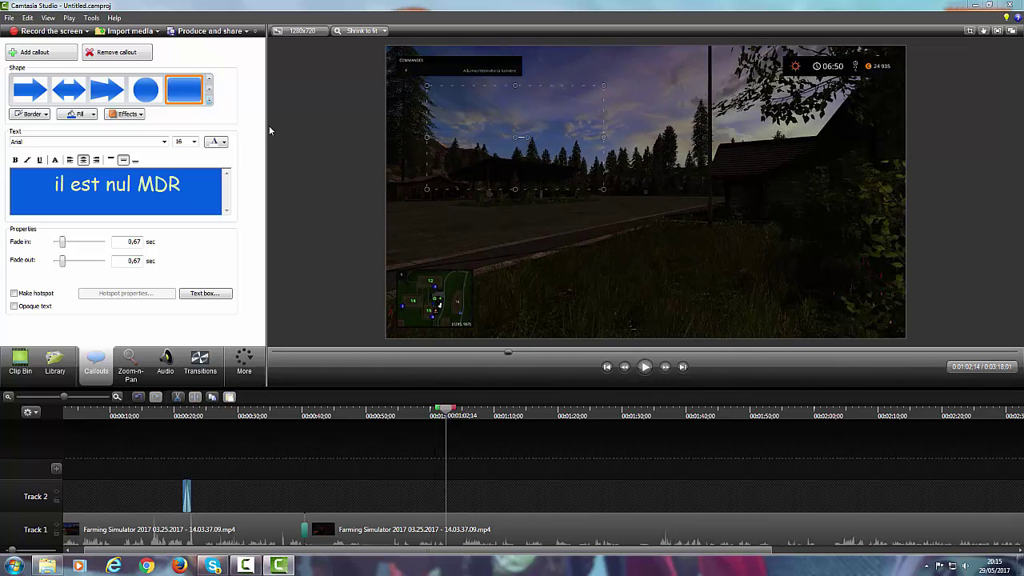
Try the Rounded Arrow and Sketch Motion Outline Arrow shapes on the selected callout, ending with the blue wide arrow.
{"action": "left_click", "coordinate": [210, 104]}
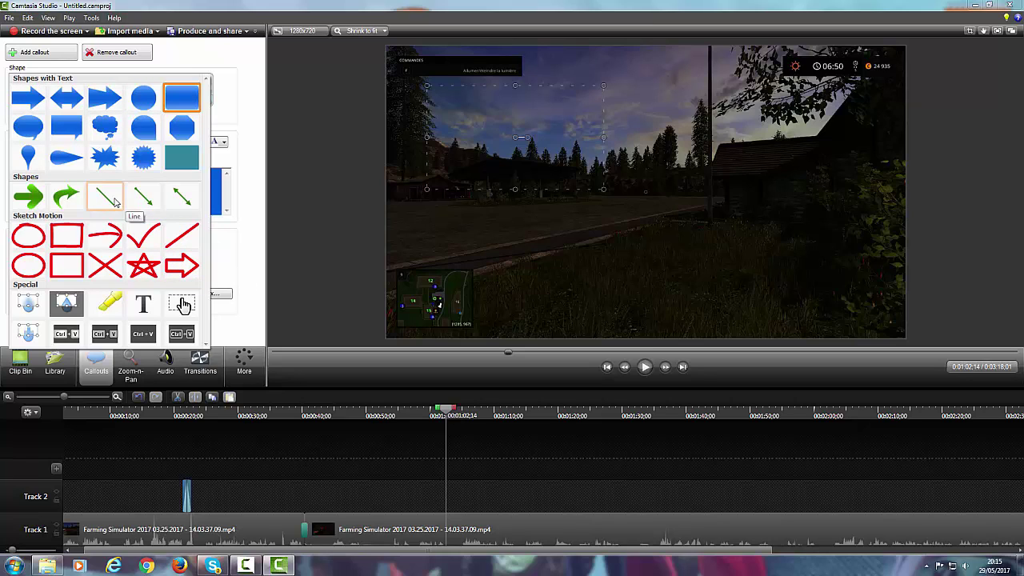
{"action": "left_click", "coordinate": [28, 196]}
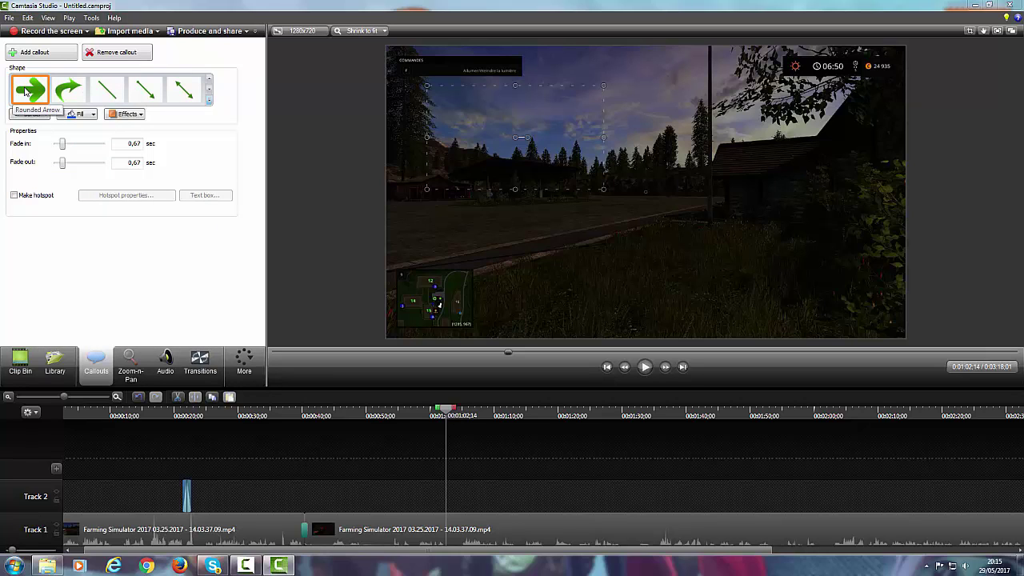
{"action": "left_click", "coordinate": [208, 103]}
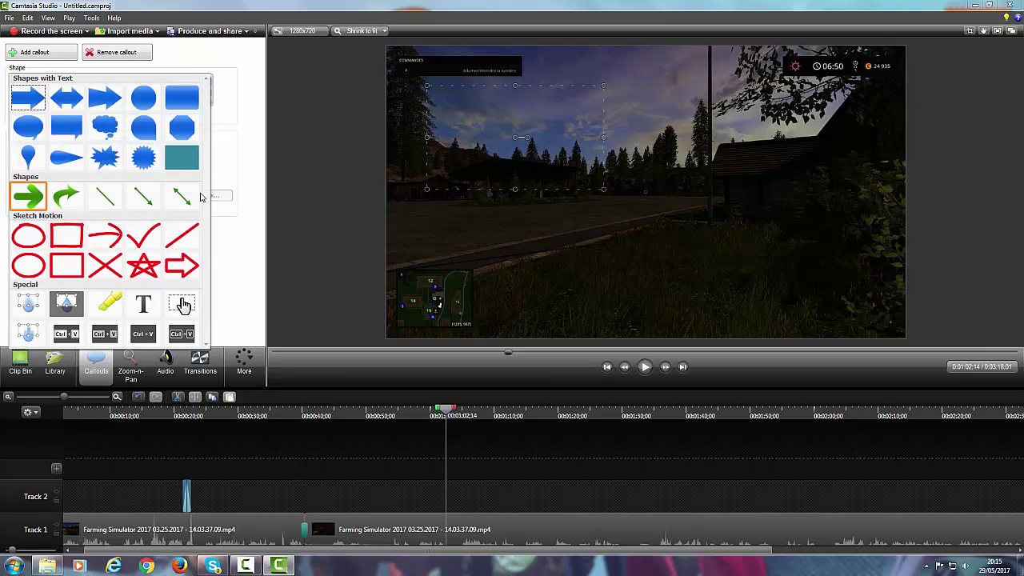
{"action": "left_click", "coordinate": [185, 258]}
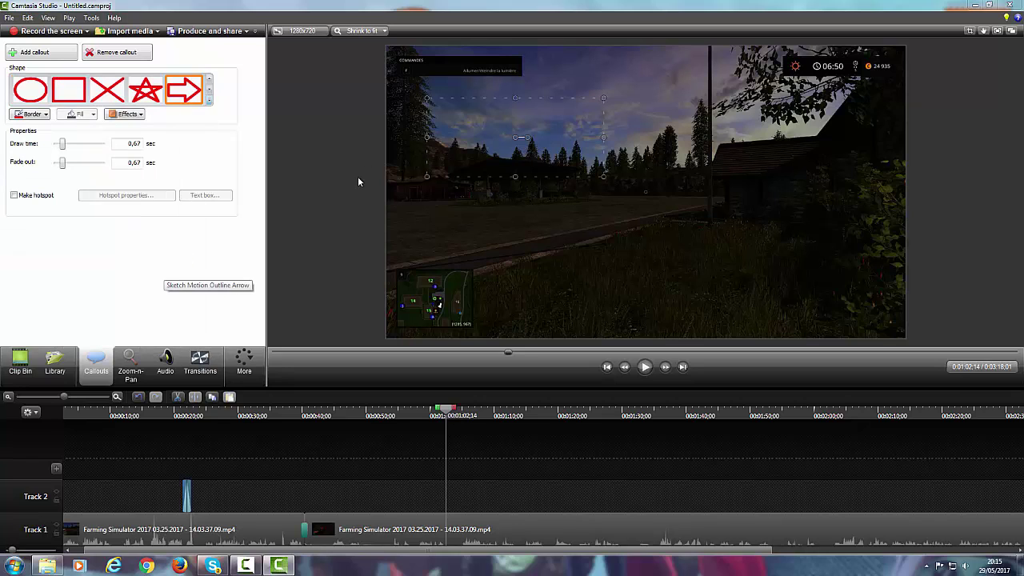
{"action": "left_click", "coordinate": [208, 100]}
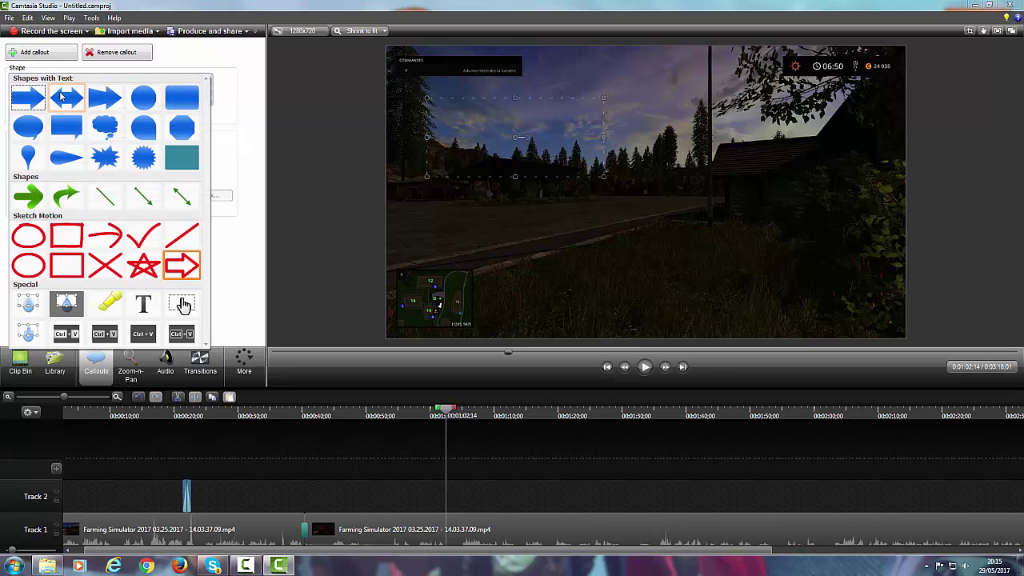
{"action": "left_click", "coordinate": [97, 103]}
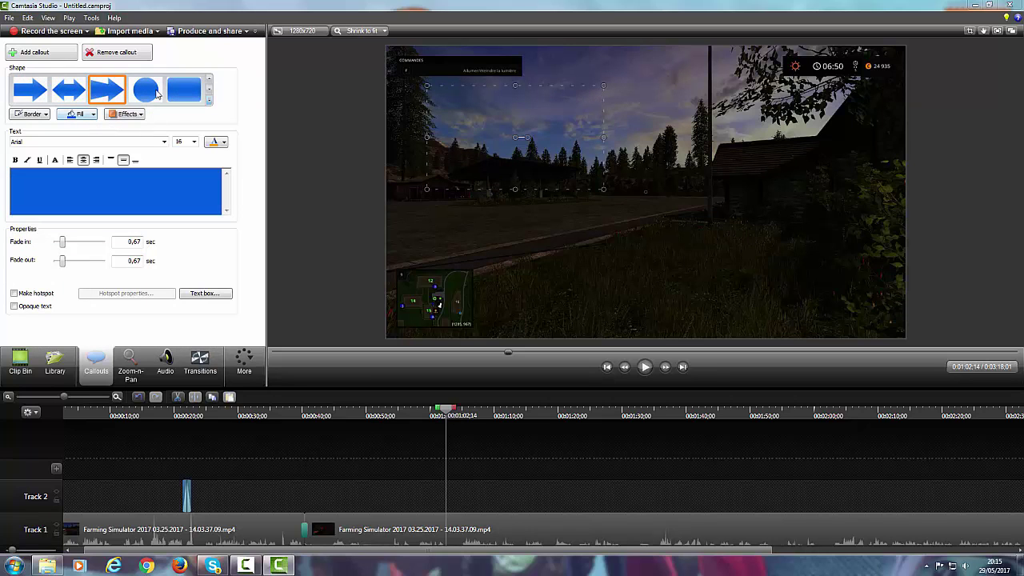
Enter "DFFDF" as the callout's text and play the video on to 0:01:04;28.
{"action": "left_click", "coordinate": [645, 368]}
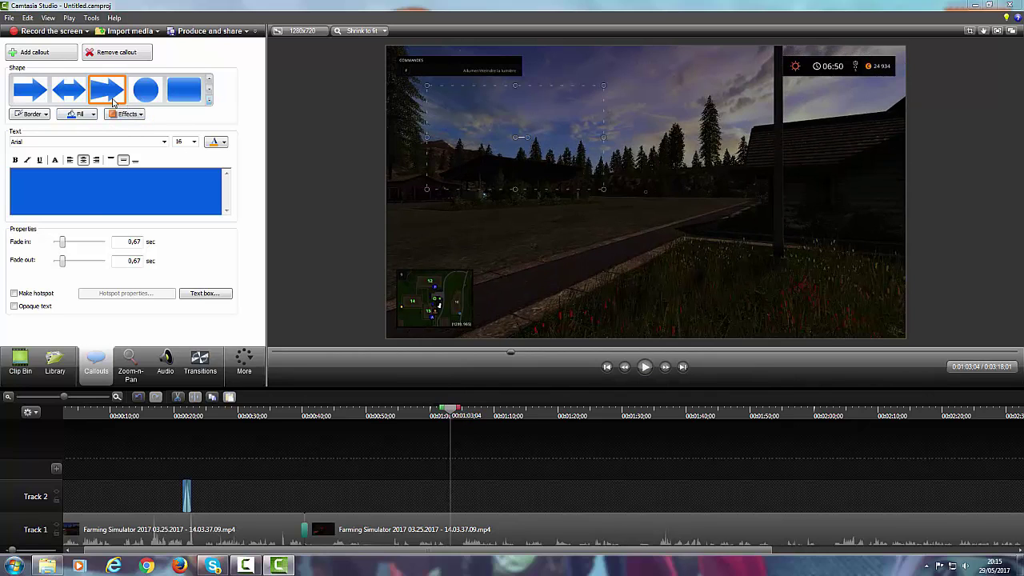
{"action": "left_click", "coordinate": [89, 203]}
{"action": "type", "text": "DFFDF"}
{"action": "left_click", "coordinate": [644, 366]}
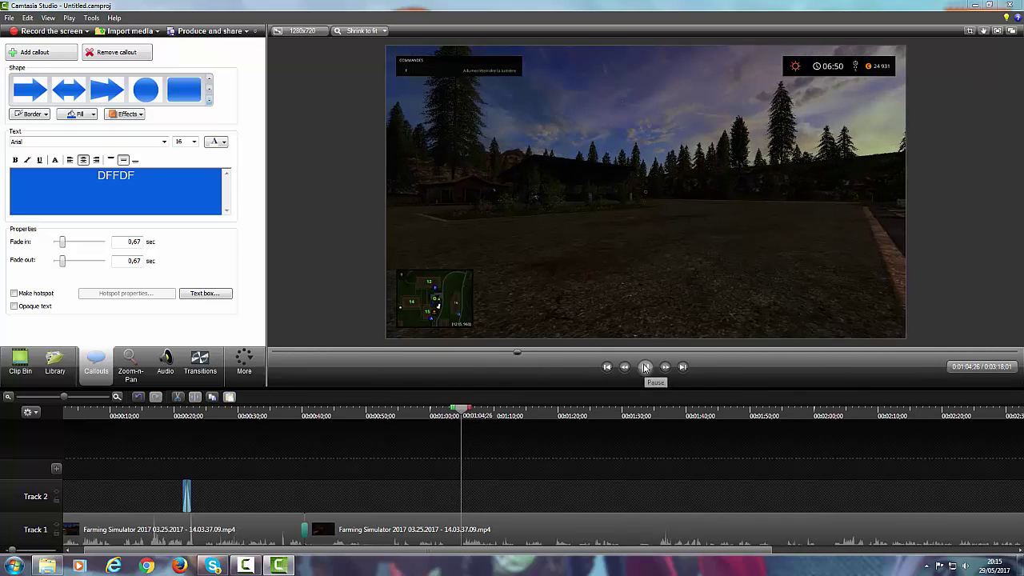
{"action": "left_click", "coordinate": [644, 367]}
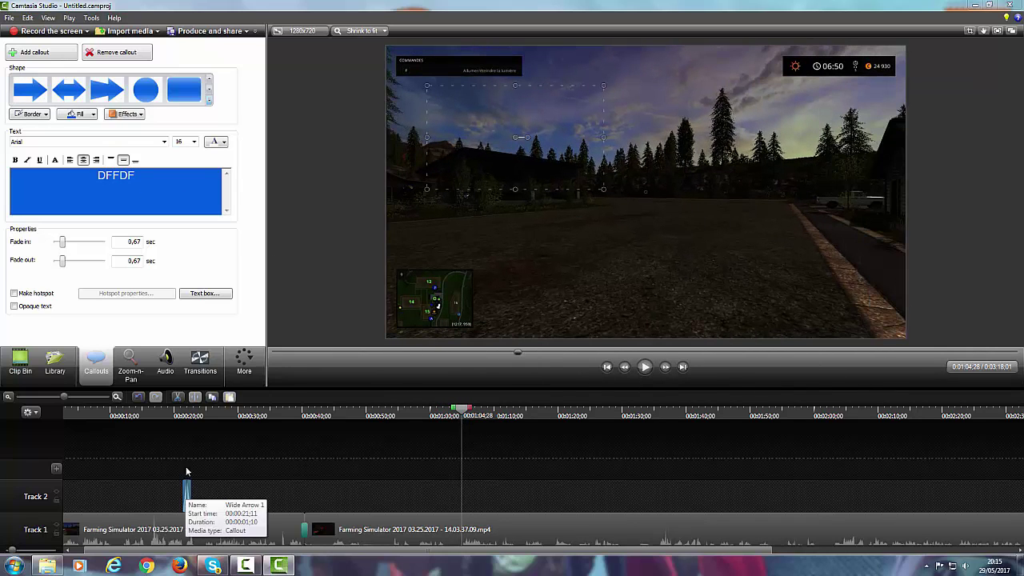
Remove the selected callout from Track 2 and add a blue wide arrow callout at 0:01:04;28.
{"action": "double_click", "coordinate": [137, 178]}
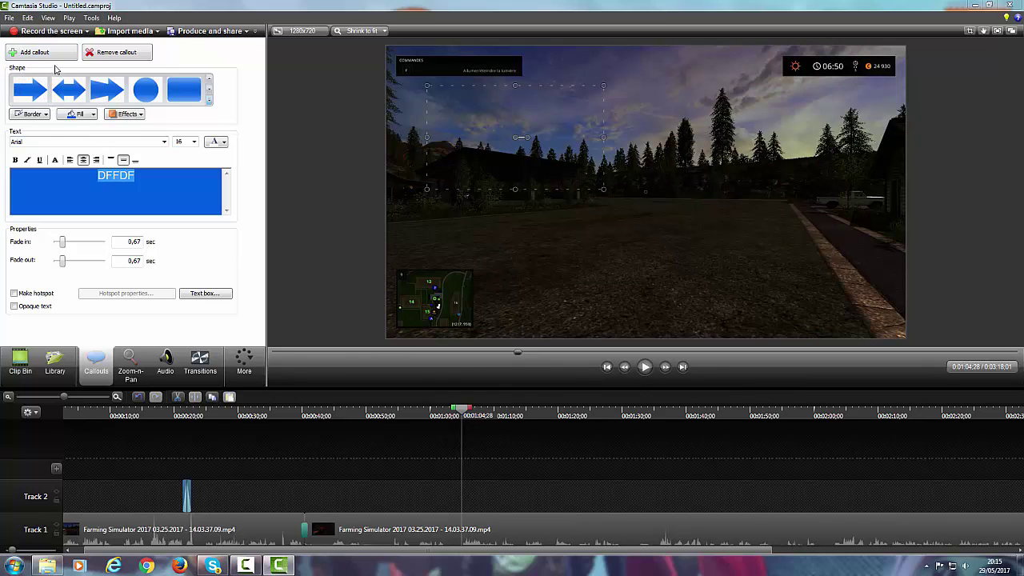
{"action": "left_click", "coordinate": [93, 55]}
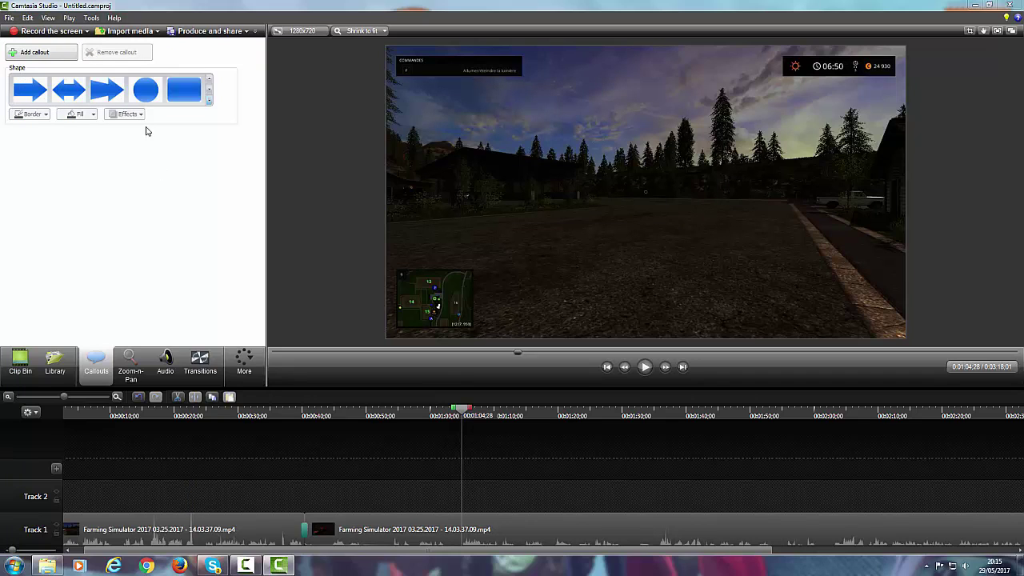
{"action": "left_click", "coordinate": [109, 88]}
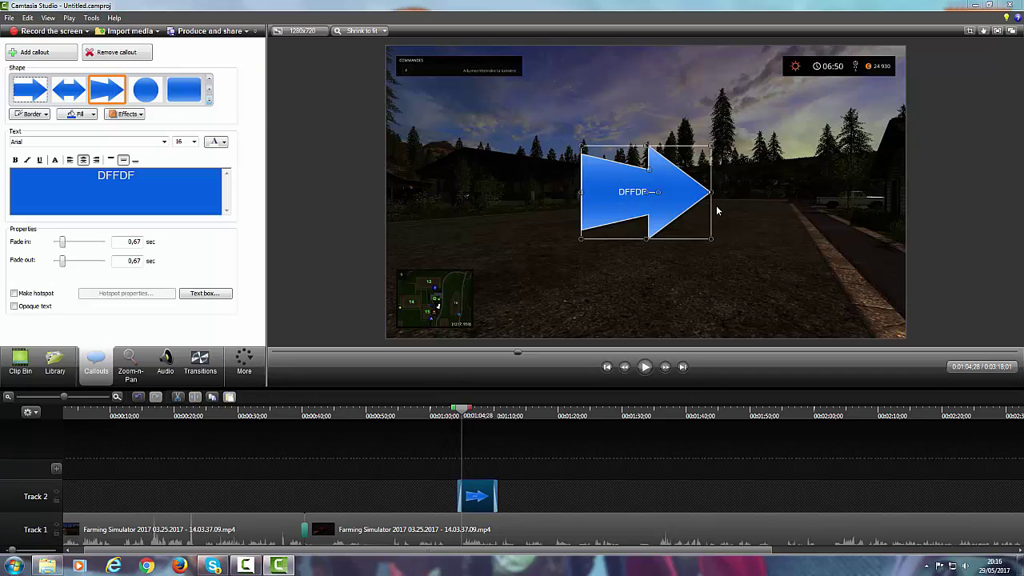
Place and rotate the arrow so it points down at the parked pickup, and set its text to "VOICI MON 4X4".
{"action": "left_click_drag", "start_coordinate": [658, 192], "coordinate": [871, 204]}
{"action": "left_click_drag", "start_coordinate": [805, 111], "coordinate": [770, 148]}
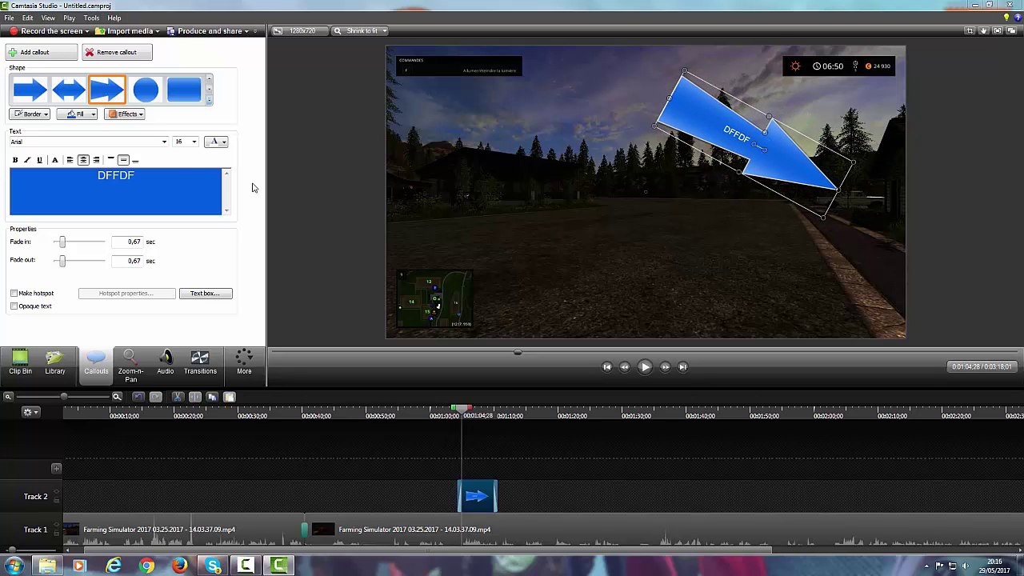
{"action": "left_click_drag", "start_coordinate": [178, 182], "coordinate": [2, 174]}
{"action": "type", "text": "VOICI MON 4X4"}
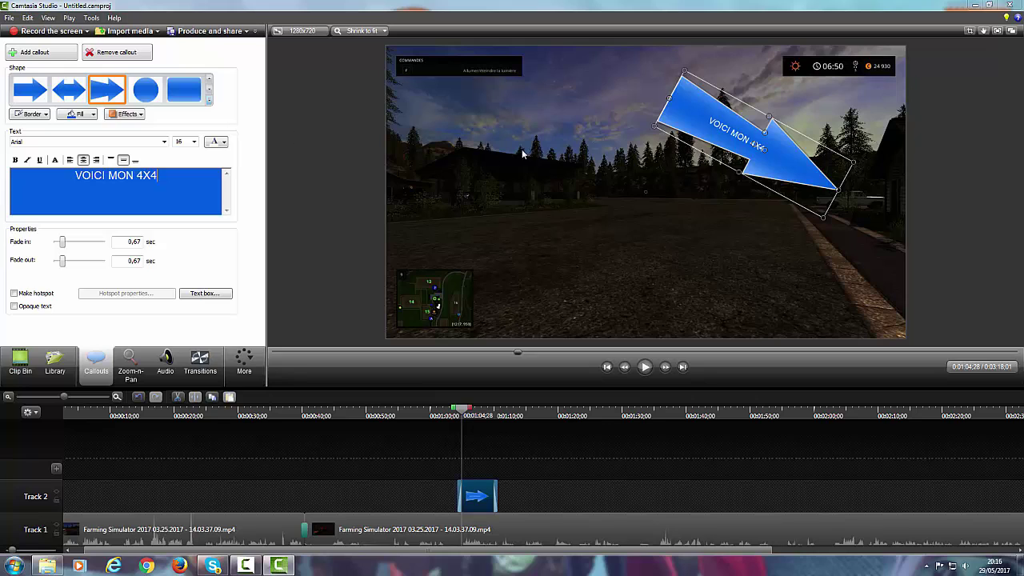
{"action": "left_click", "coordinate": [716, 171]}
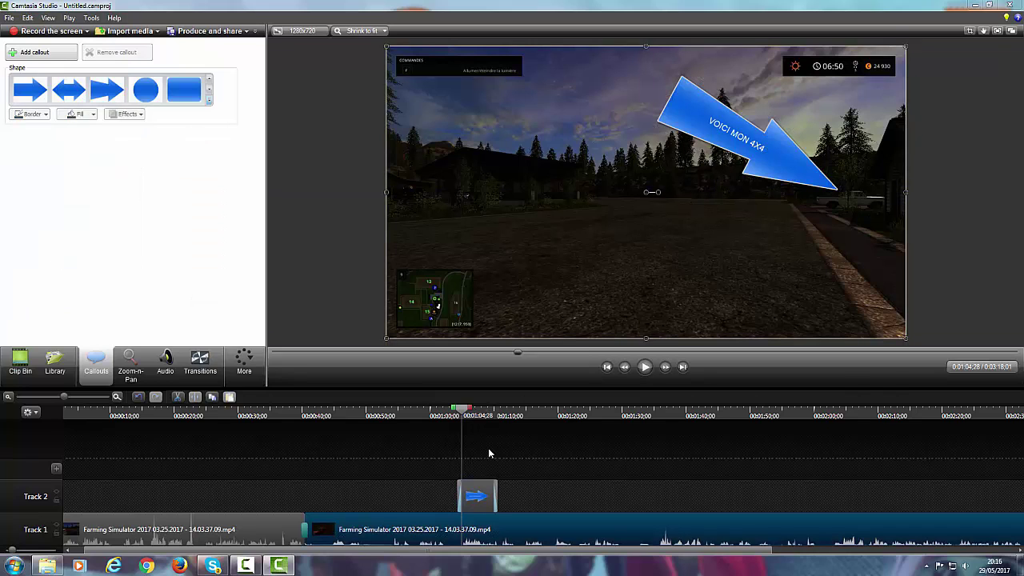
Shorten the arrow callout on Track 2 to about two seconds and play the passage through to 0:01:07;14.
{"action": "left_click_drag", "start_coordinate": [496, 500], "coordinate": [471, 497]}
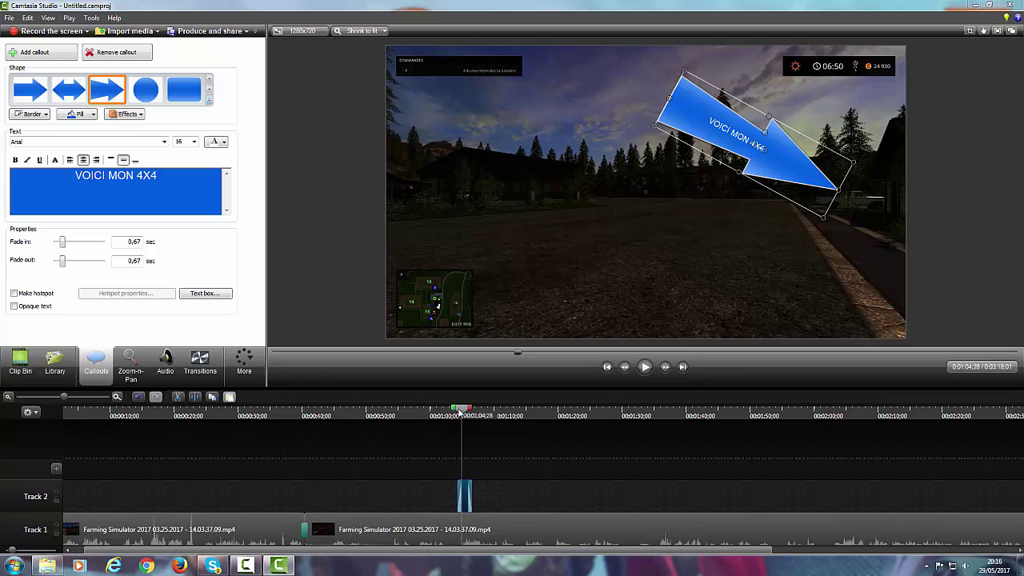
{"action": "left_click_drag", "start_coordinate": [460, 411], "coordinate": [445, 410]}
{"action": "left_click", "coordinate": [649, 368]}
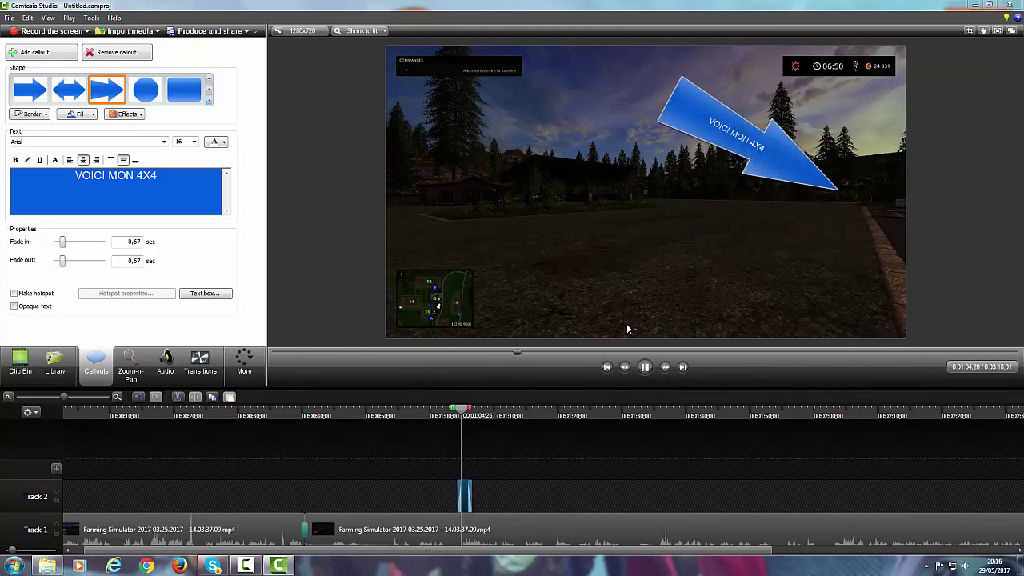
{"action": "left_click", "coordinate": [645, 367]}
Add a second arrow callout at 0:01:07;14, change it to a double-headed arrow and shift it away from the pickup.
{"action": "left_click", "coordinate": [44, 90]}
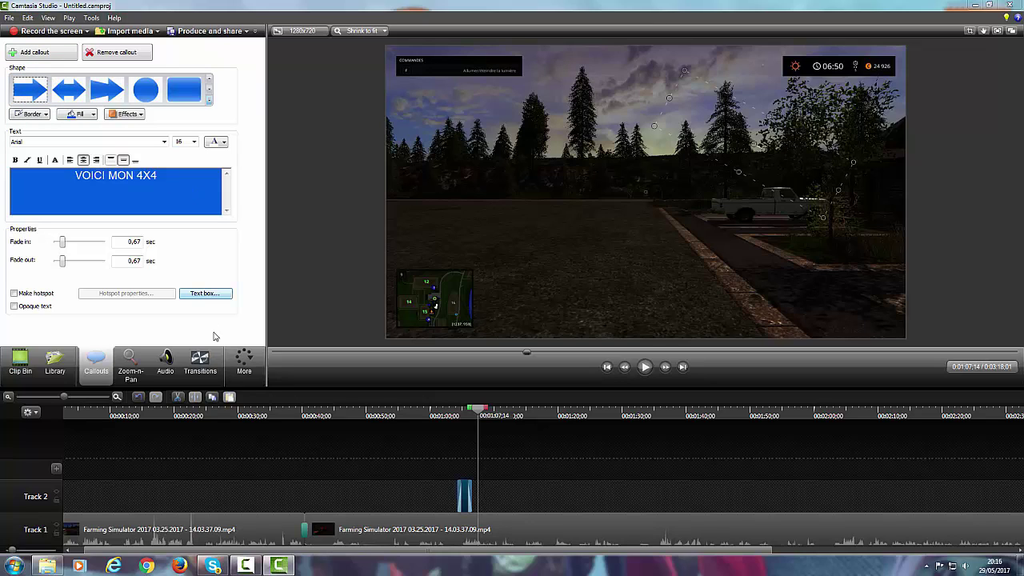
{"action": "left_click", "coordinate": [62, 56]}
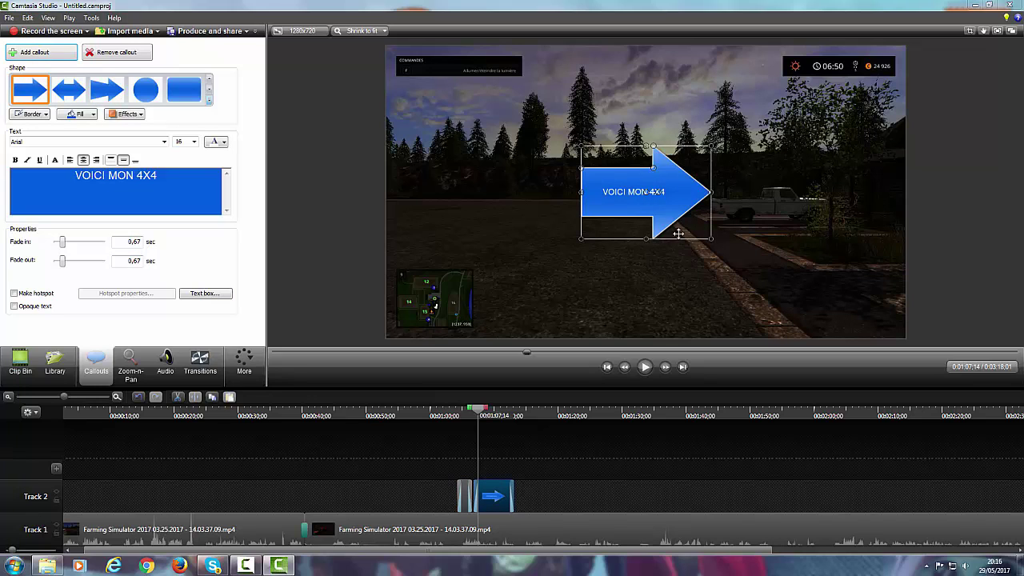
{"action": "left_click_drag", "start_coordinate": [629, 198], "coordinate": [530, 185]}
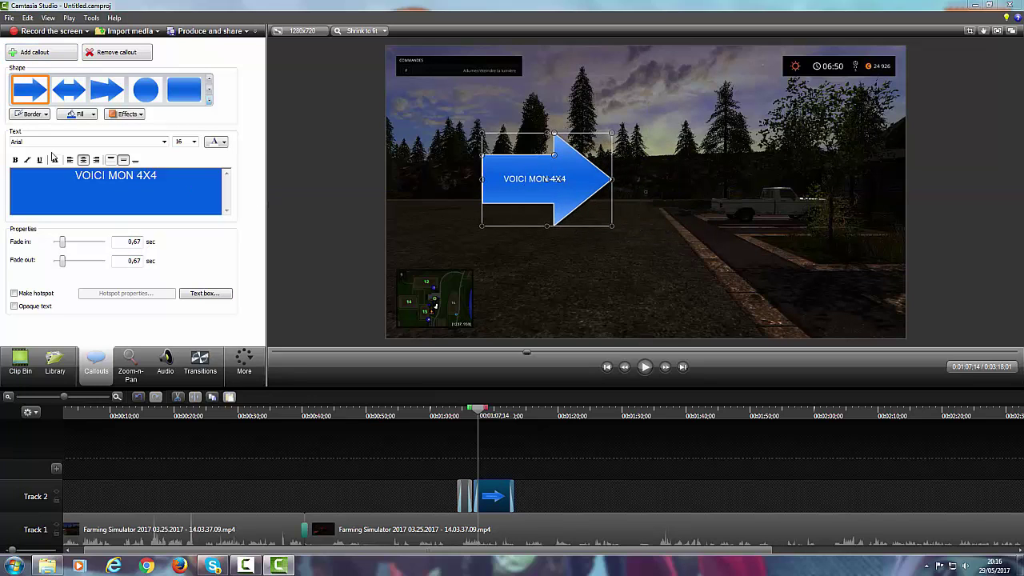
{"action": "left_click", "coordinate": [71, 93]}
{"action": "left_click_drag", "start_coordinate": [566, 187], "coordinate": [483, 210]}
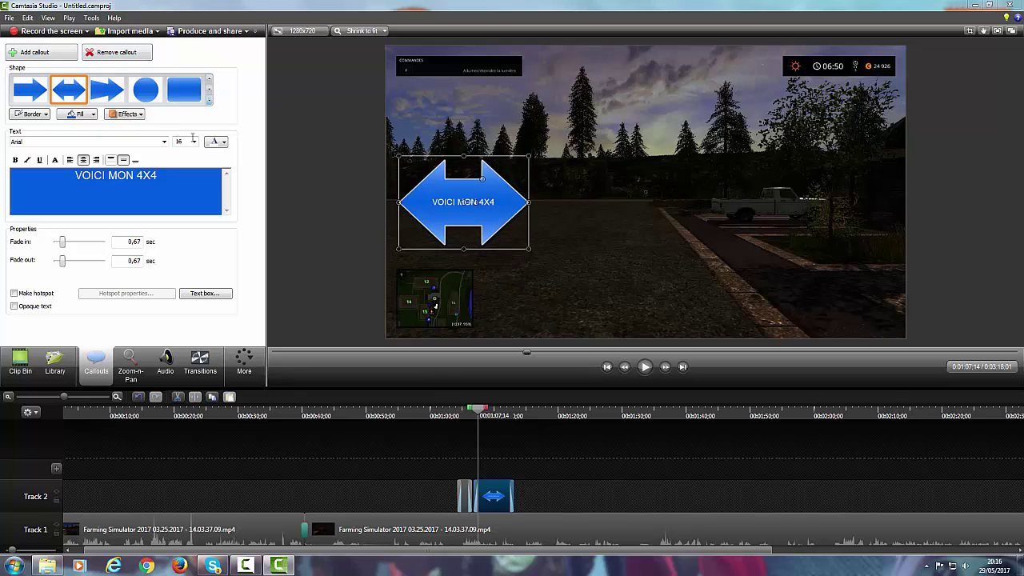
Change the second callout to the teal rectangle, move it toward the middle of the frame and delete it.
{"action": "left_click", "coordinate": [208, 101]}
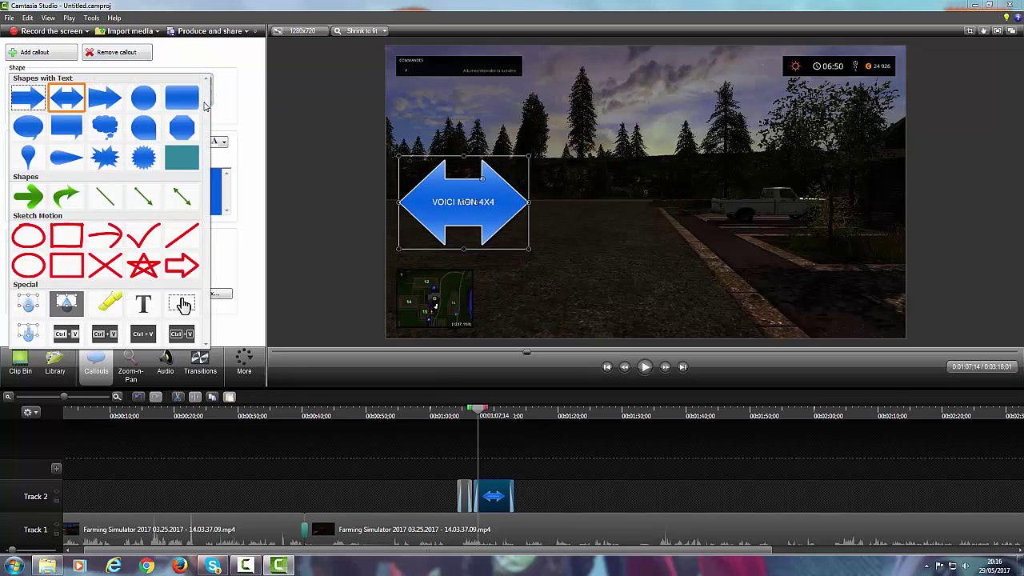
{"action": "left_click", "coordinate": [182, 158]}
{"action": "left_click_drag", "start_coordinate": [454, 227], "coordinate": [525, 248]}
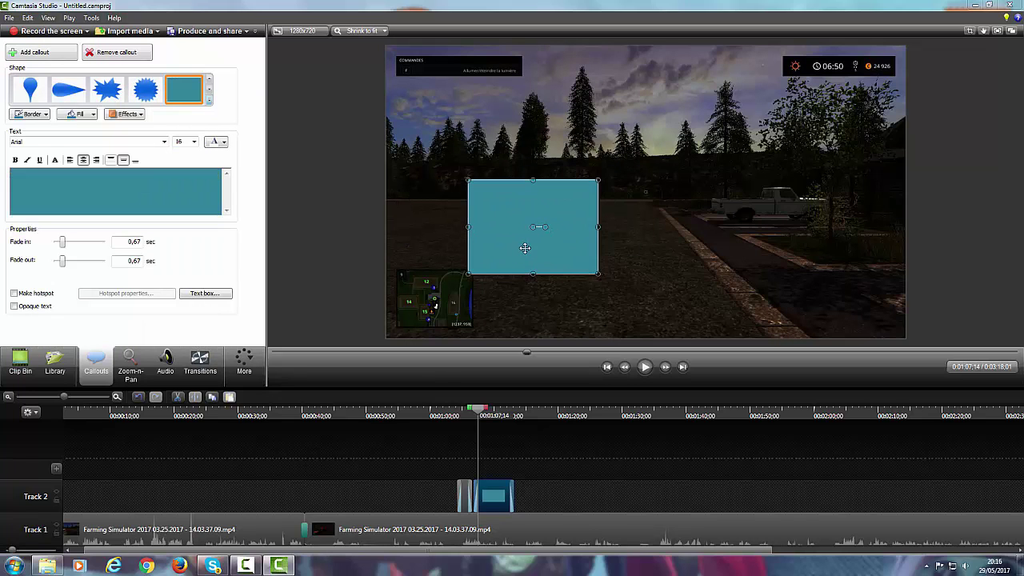
{"action": "key", "text": "Delete"}
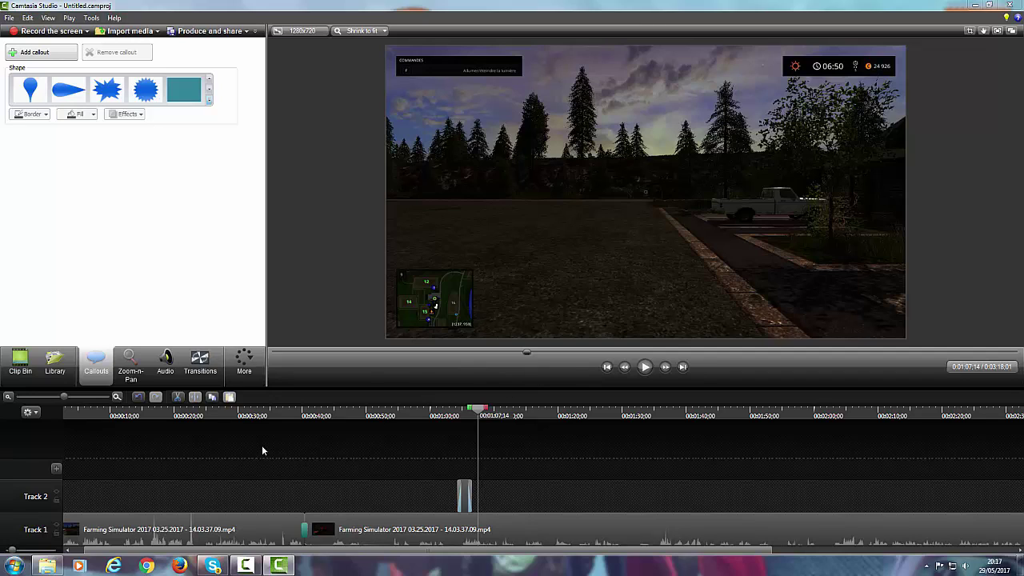
Open Voice Narration and position the playhead at 0:01:19;22.
{"action": "left_click", "coordinate": [257, 362]}
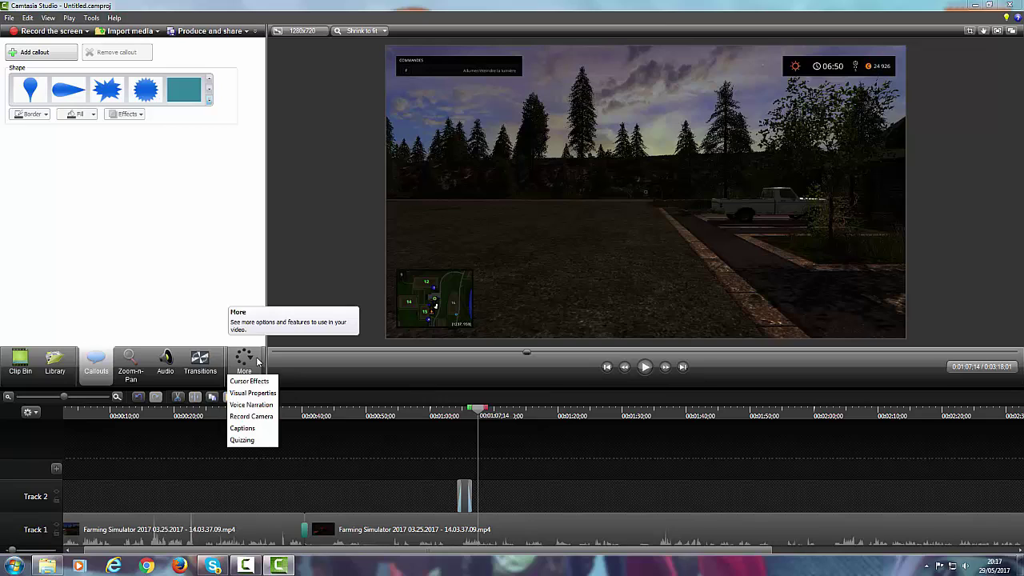
{"action": "left_click", "coordinate": [252, 404]}
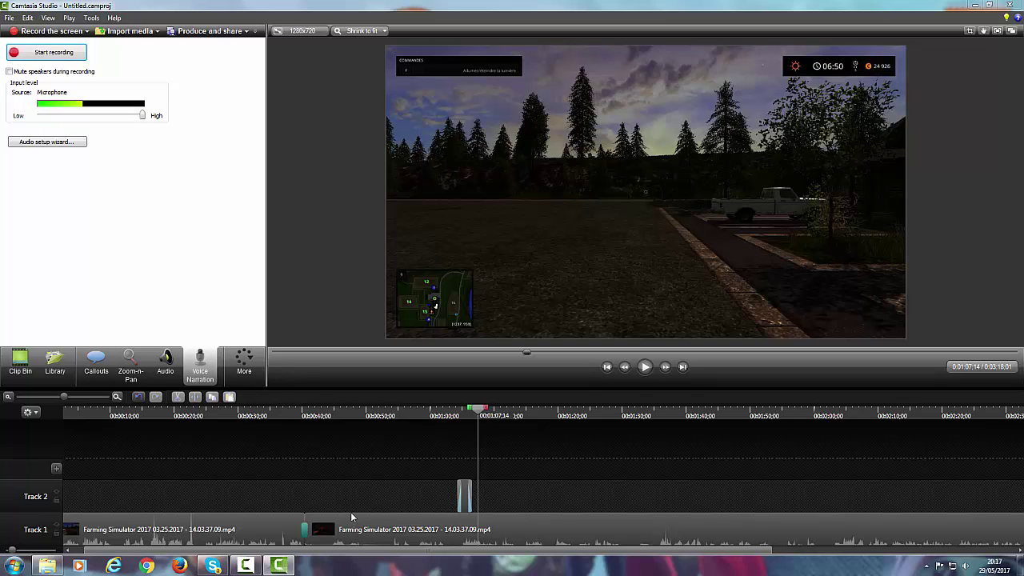
{"action": "left_click_drag", "start_coordinate": [477, 410], "coordinate": [567, 406]}
{"action": "left_click", "coordinate": [645, 366]}
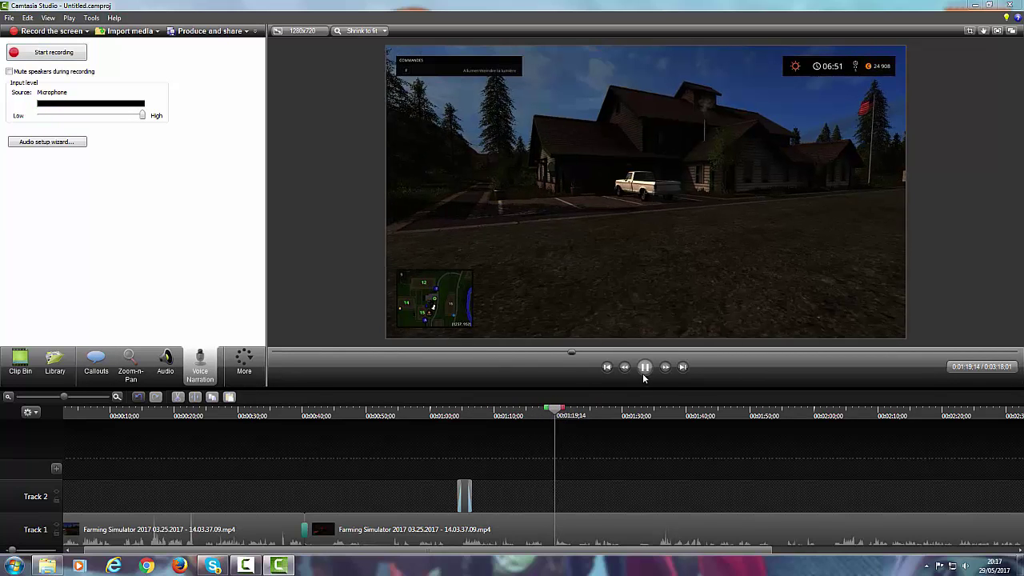
{"action": "left_click", "coordinate": [645, 366]}
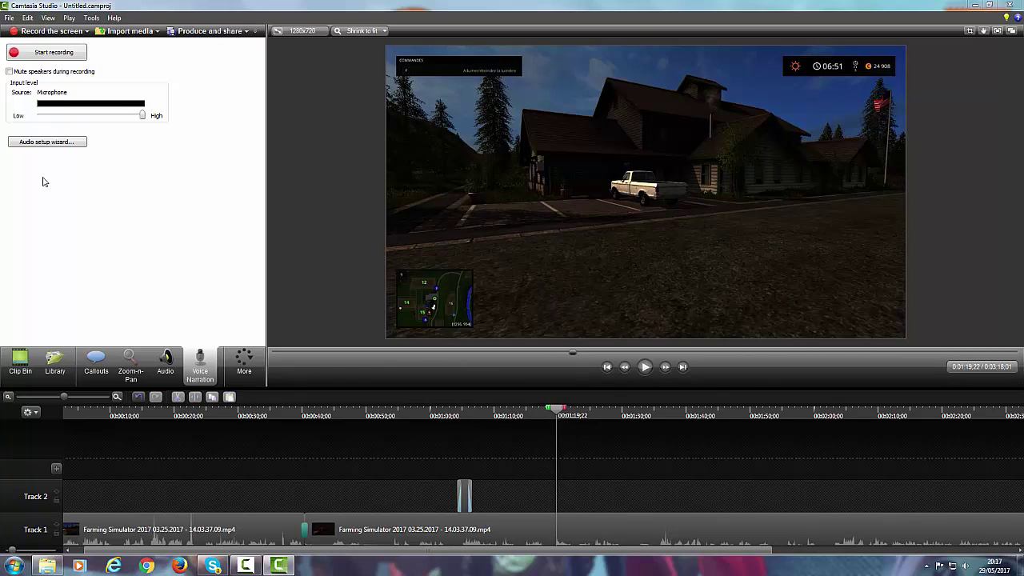
Record a short voice narration from 0:01:19;22, save it as RUE DES POTIER and play the passage back.
{"action": "left_click", "coordinate": [71, 58]}
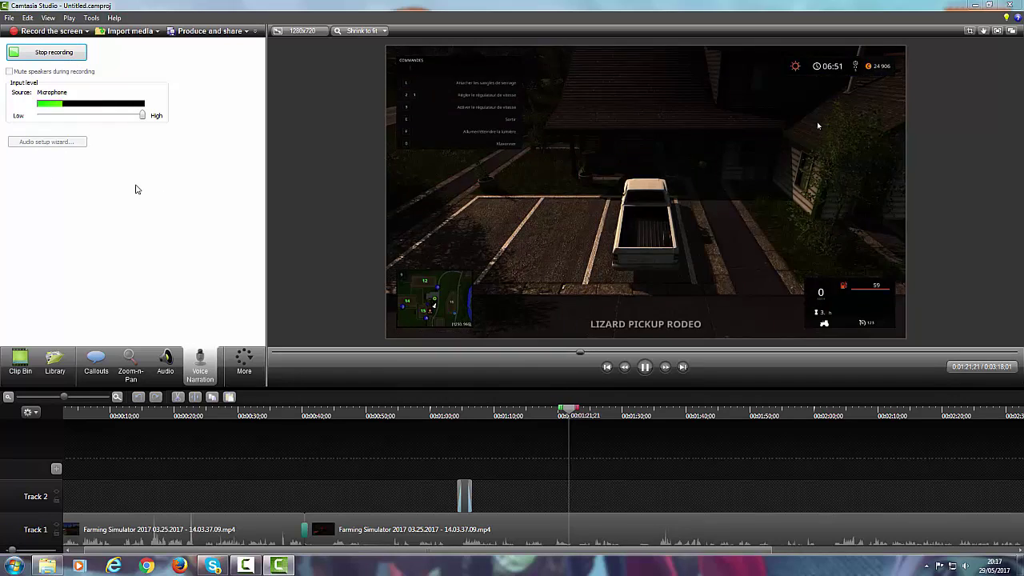
{"action": "left_click", "coordinate": [69, 58]}
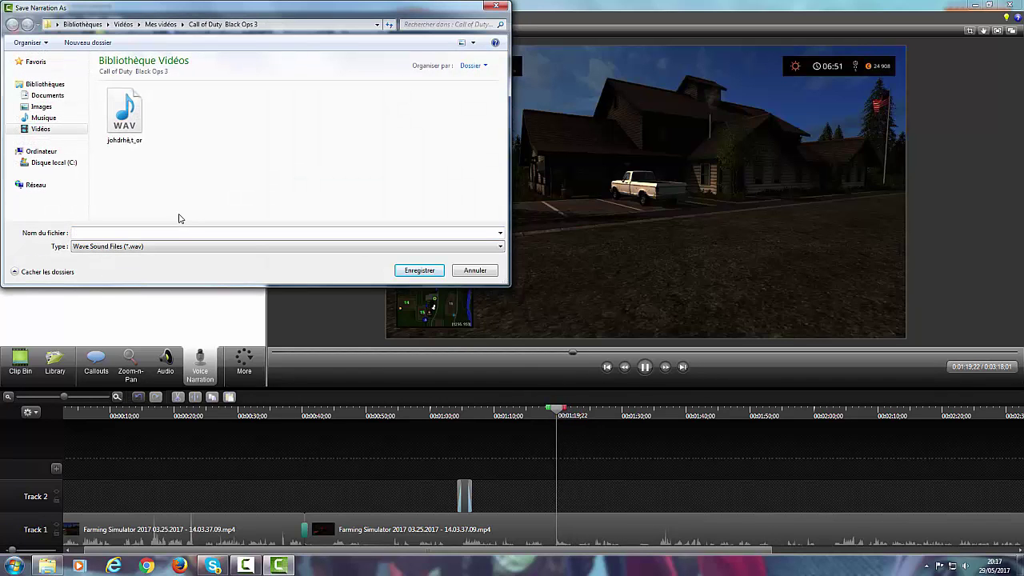
{"action": "key", "text": "j"}
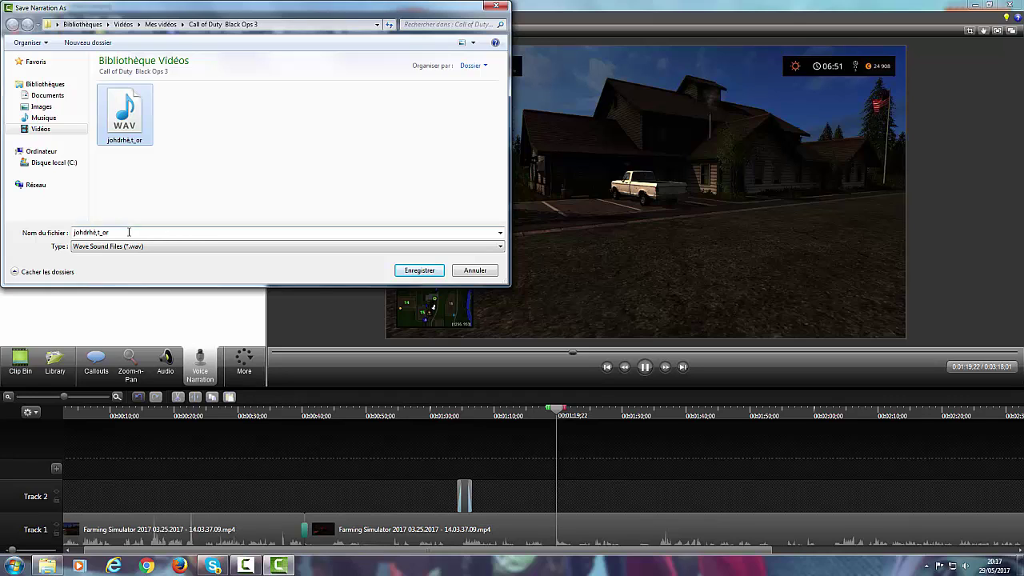
{"action": "left_click_drag", "start_coordinate": [128, 232], "coordinate": [3, 145]}
{"action": "type", "text": "RUE DES POTIER"}
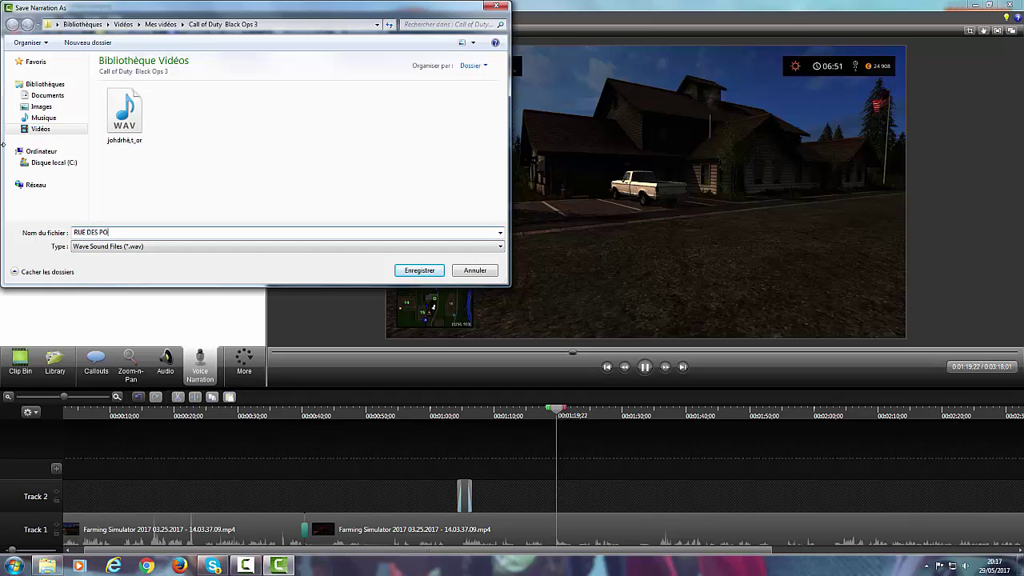
{"action": "left_click", "coordinate": [428, 273]}
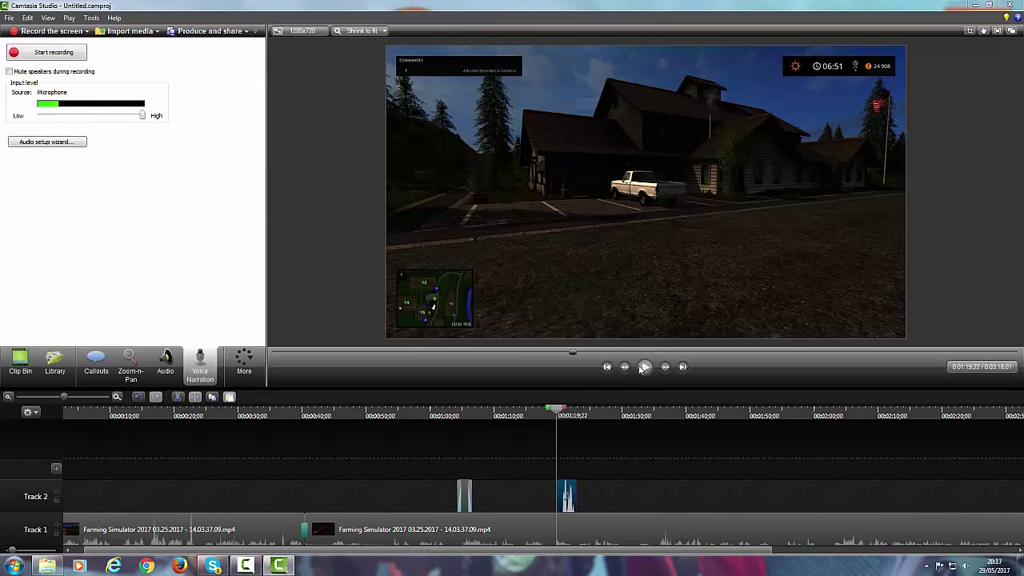
{"action": "left_click", "coordinate": [643, 367]}
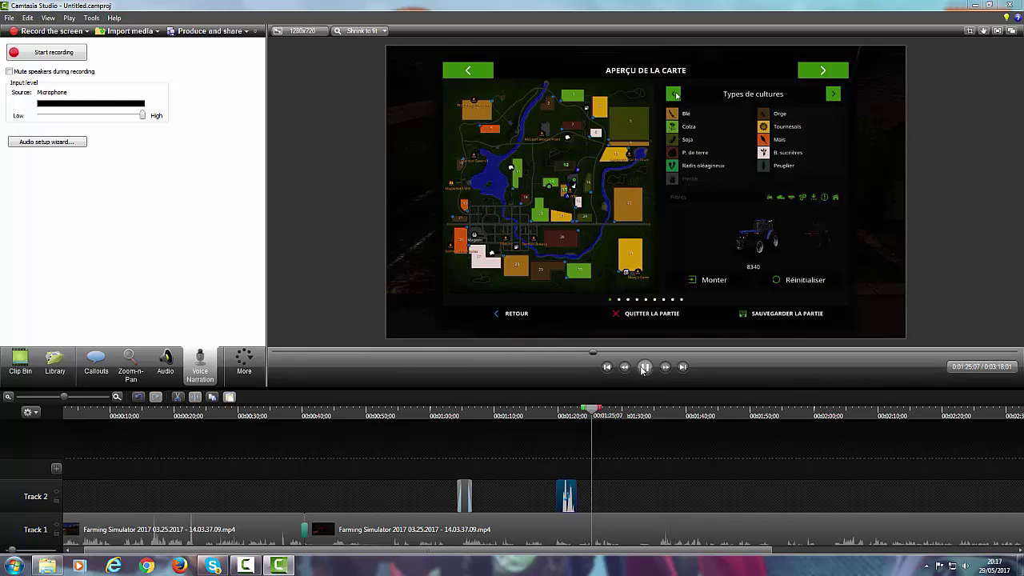
{"action": "left_click", "coordinate": [644, 368]}
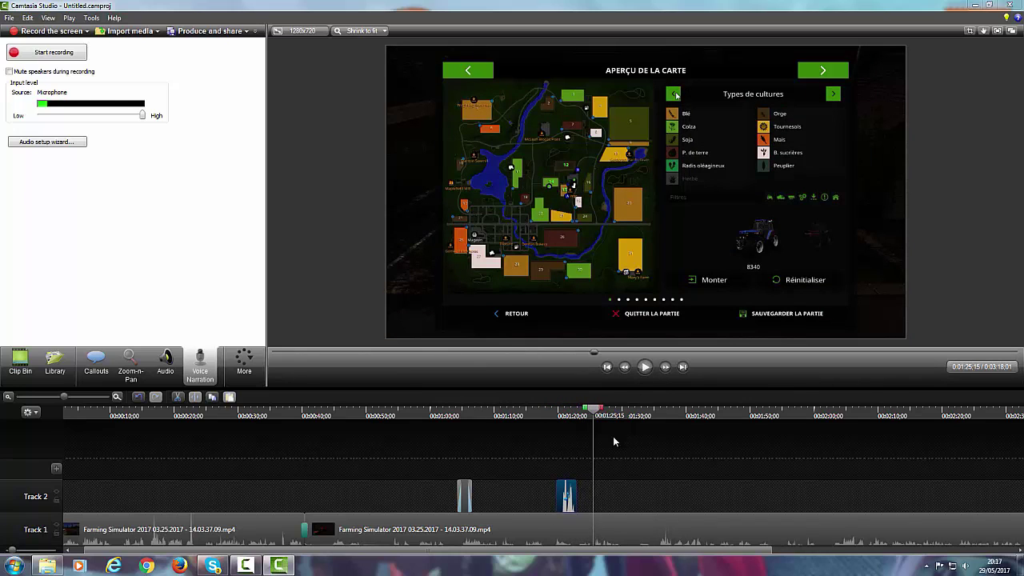
Import the picture IMG_0179 from the 2016-12-09 folder of the Images library into the Clip Bin.
{"action": "left_click", "coordinate": [165, 361]}
{"action": "left_click", "coordinate": [130, 362]}
{"action": "left_click", "coordinate": [96, 362]}
{"action": "left_click", "coordinate": [22, 364]}
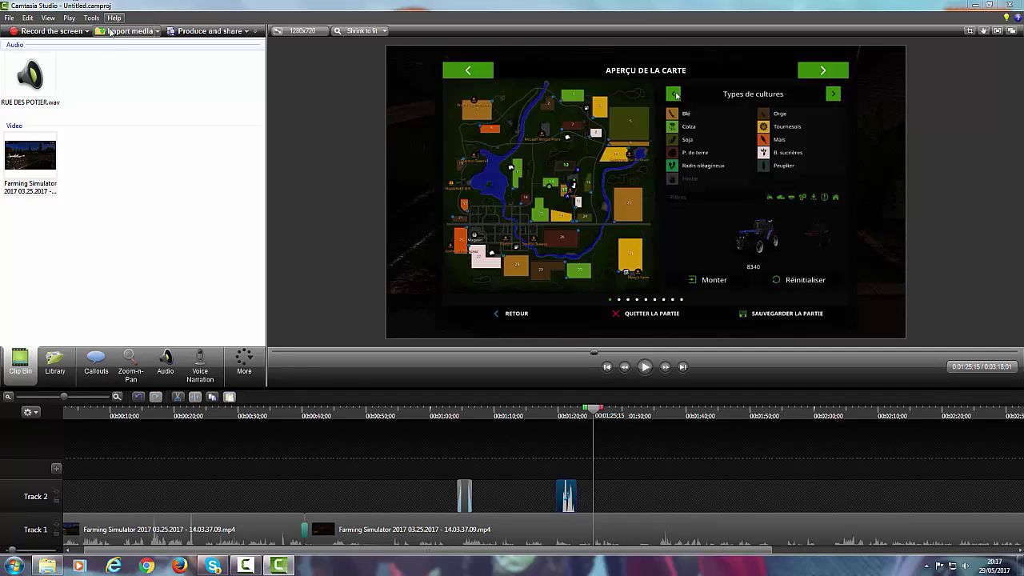
{"action": "left_click", "coordinate": [124, 31]}
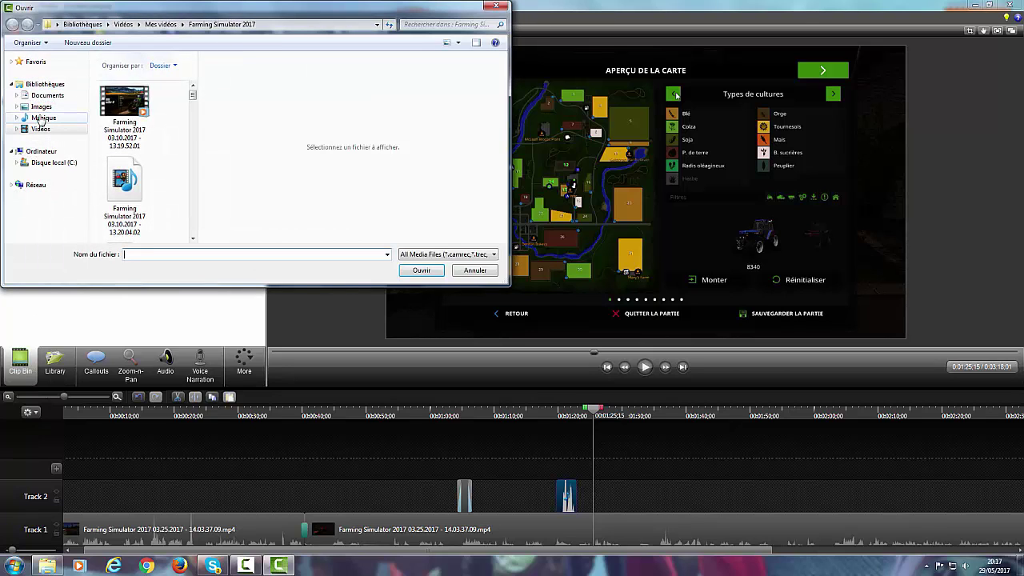
{"action": "left_click", "coordinate": [41, 106]}
{"action": "scroll", "coordinate": [120, 197], "scroll_direction": "down", "scroll_amount": 1}
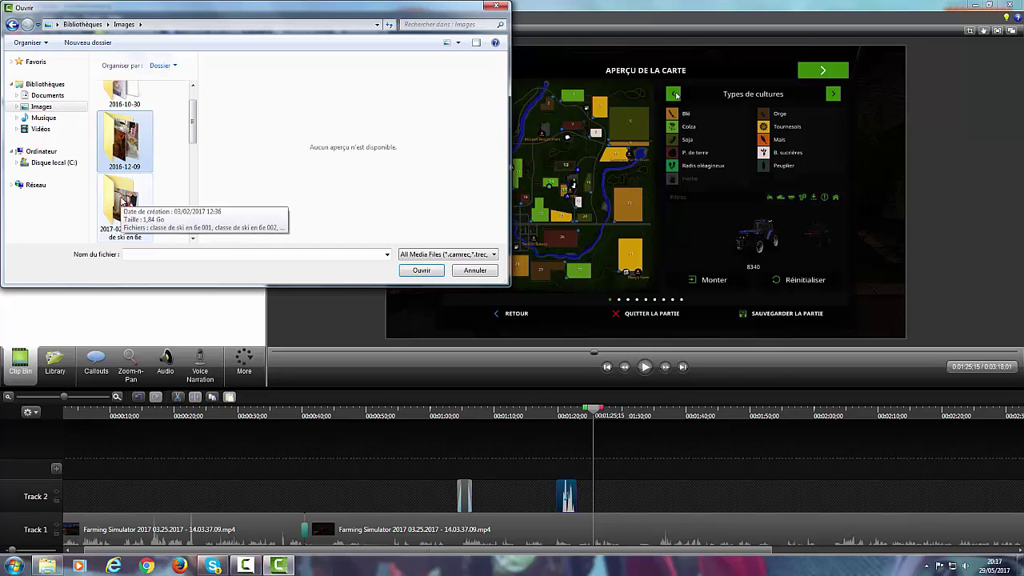
{"action": "double_click", "coordinate": [128, 157]}
{"action": "scroll", "coordinate": [125, 178], "scroll_direction": "down", "scroll_amount": 12}
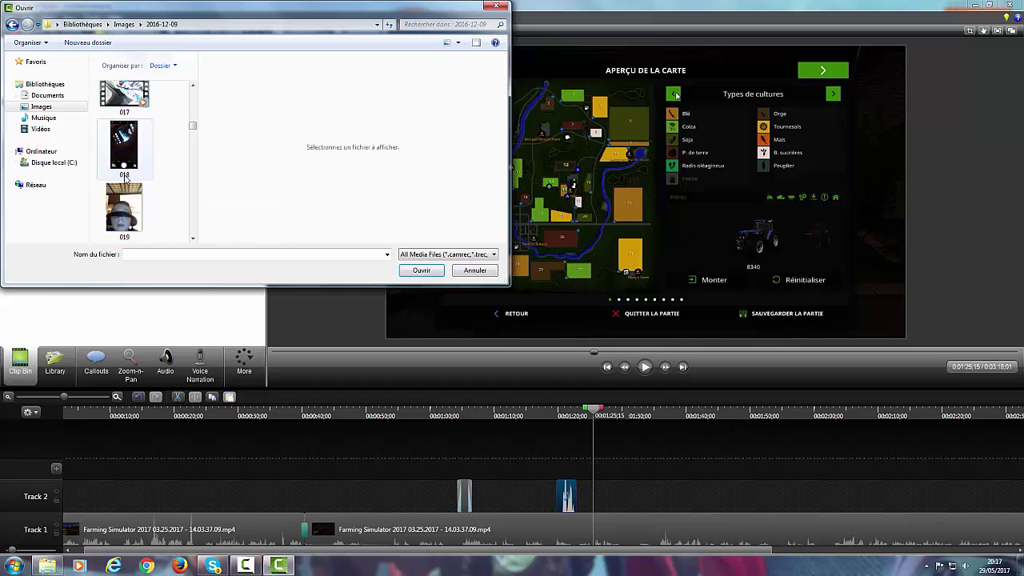
{"action": "scroll", "coordinate": [125, 181], "scroll_direction": "down", "scroll_amount": 3}
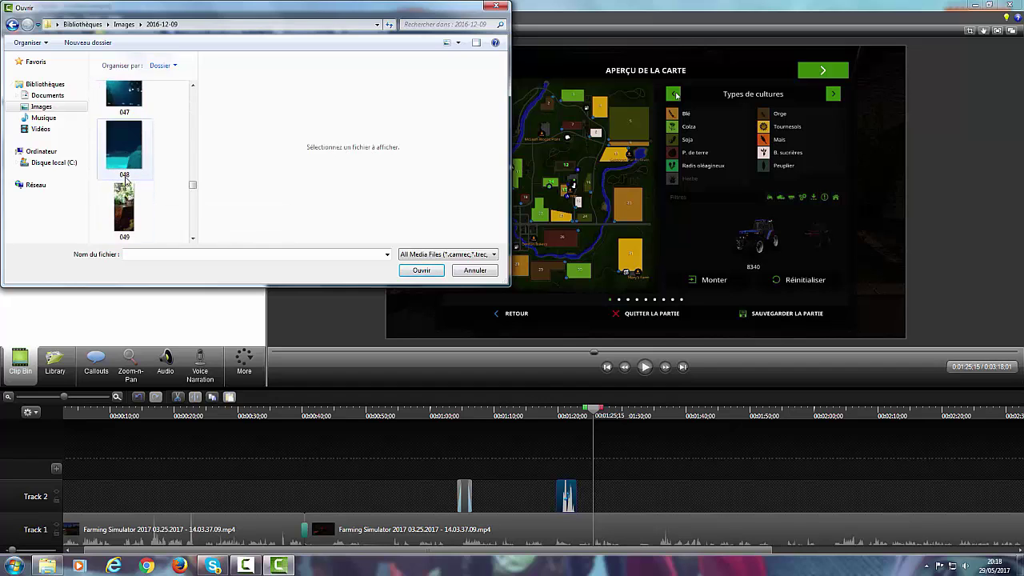
{"action": "scroll", "coordinate": [125, 180], "scroll_direction": "down", "scroll_amount": 3}
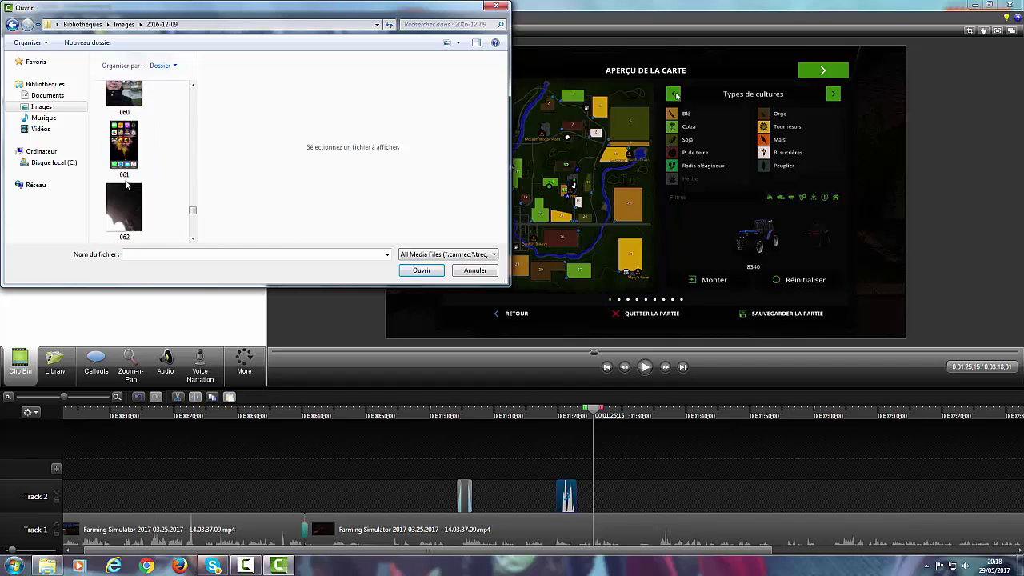
{"action": "scroll", "coordinate": [125, 183], "scroll_direction": "down", "scroll_amount": 3}
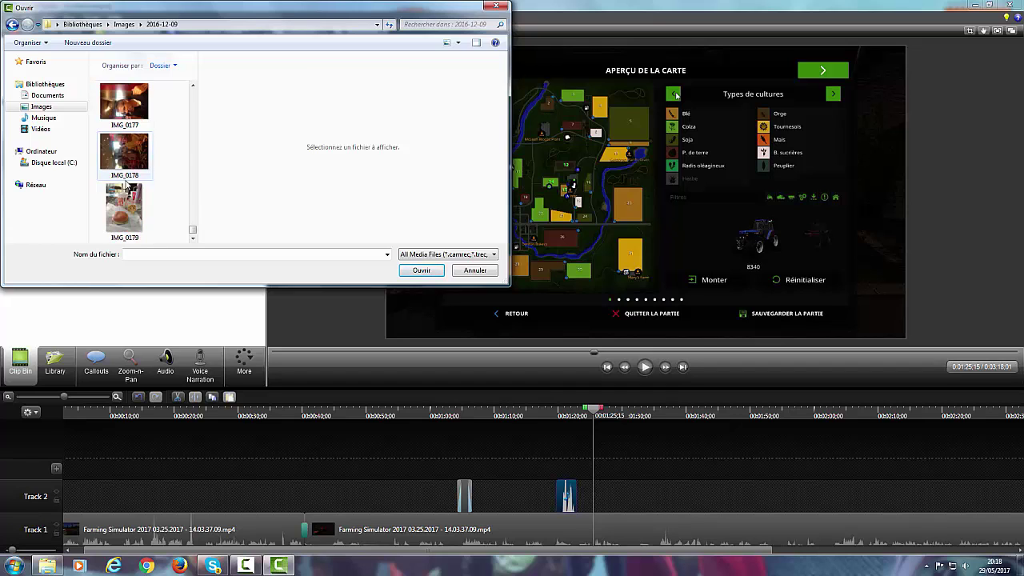
{"action": "double_click", "coordinate": [125, 222]}
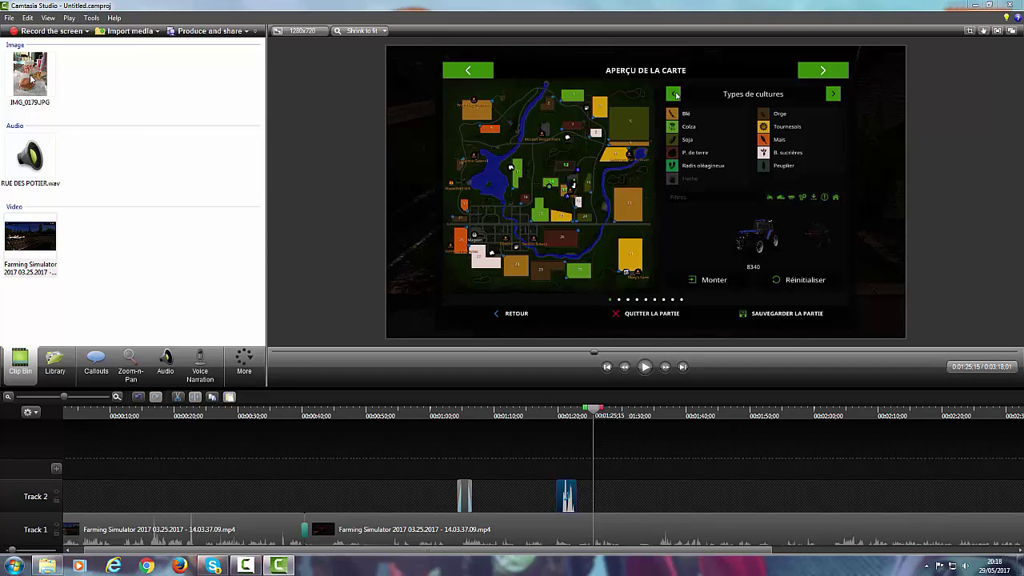
Place IMG_0179.JPG on Track 2 at about 0:00:47;18 and play its beginning.
{"action": "left_click_drag", "start_coordinate": [29, 92], "coordinate": [366, 502]}
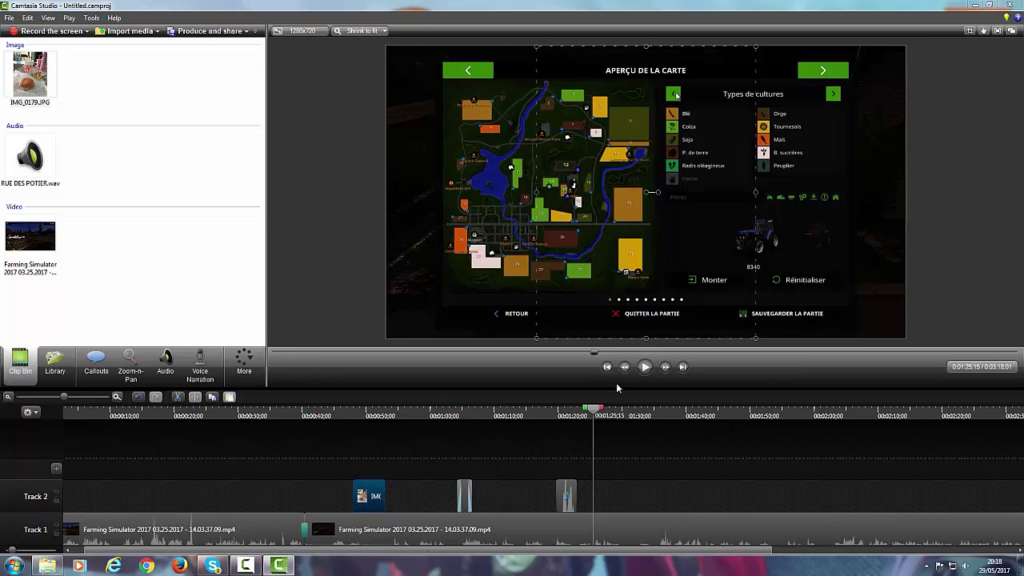
{"action": "key", "text": "space"}
{"action": "left_click", "coordinate": [351, 417]}
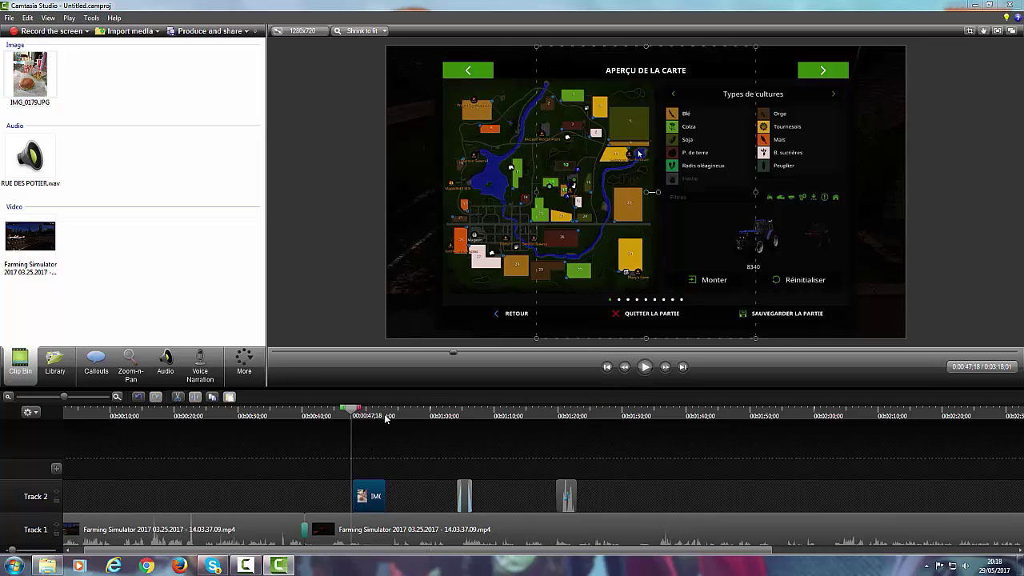
{"action": "left_click", "coordinate": [645, 369]}
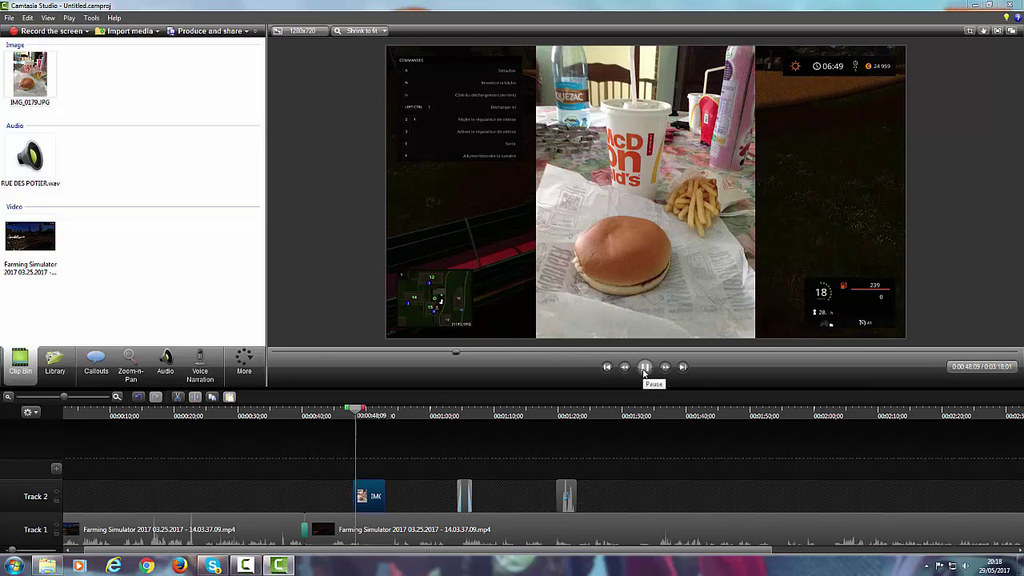
{"action": "left_click", "coordinate": [645, 368]}
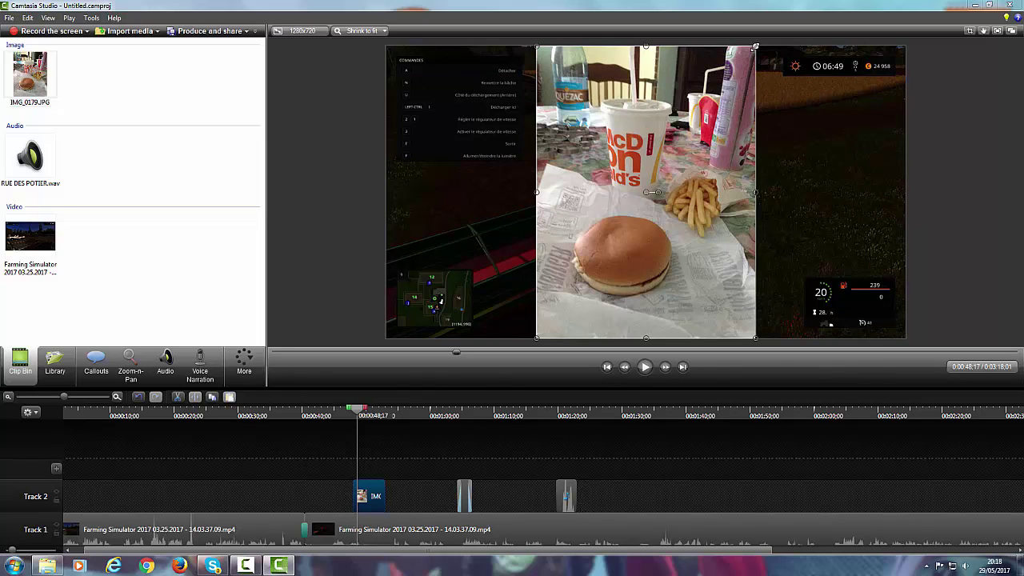
Shrink the picture to under half its size and move it into the top-right corner of the video frame.
{"action": "left_click_drag", "start_coordinate": [755, 47], "coordinate": [644, 196]}
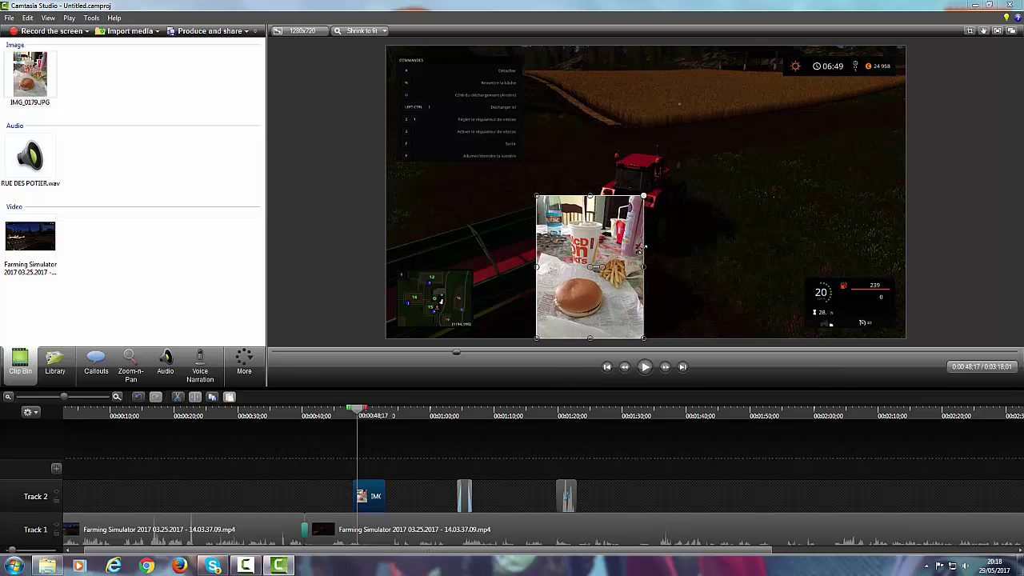
{"action": "left_click_drag", "start_coordinate": [641, 251], "coordinate": [634, 384]}
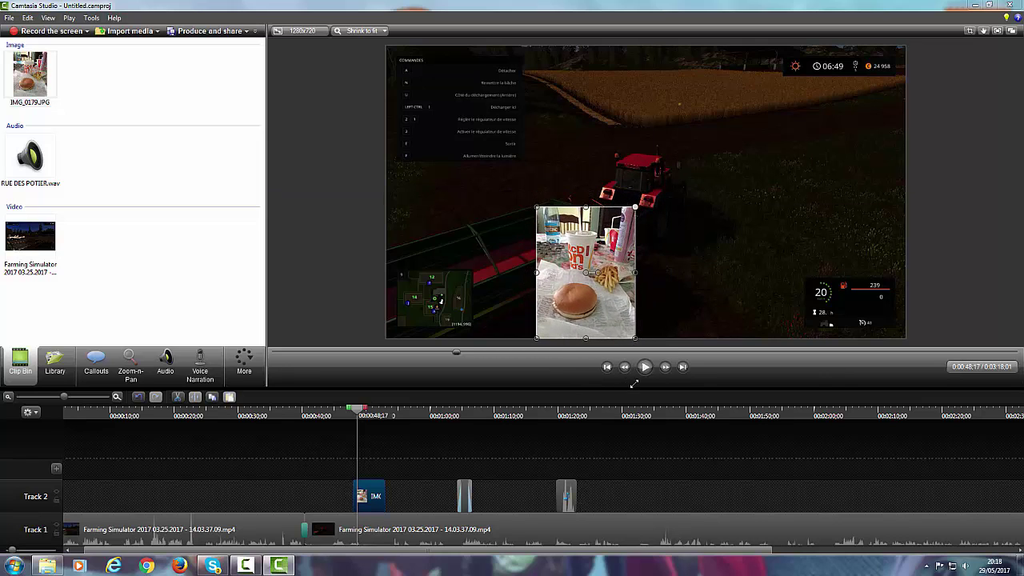
{"action": "left_click_drag", "start_coordinate": [614, 303], "coordinate": [879, 163]}
{"action": "left_click", "coordinate": [869, 207]}
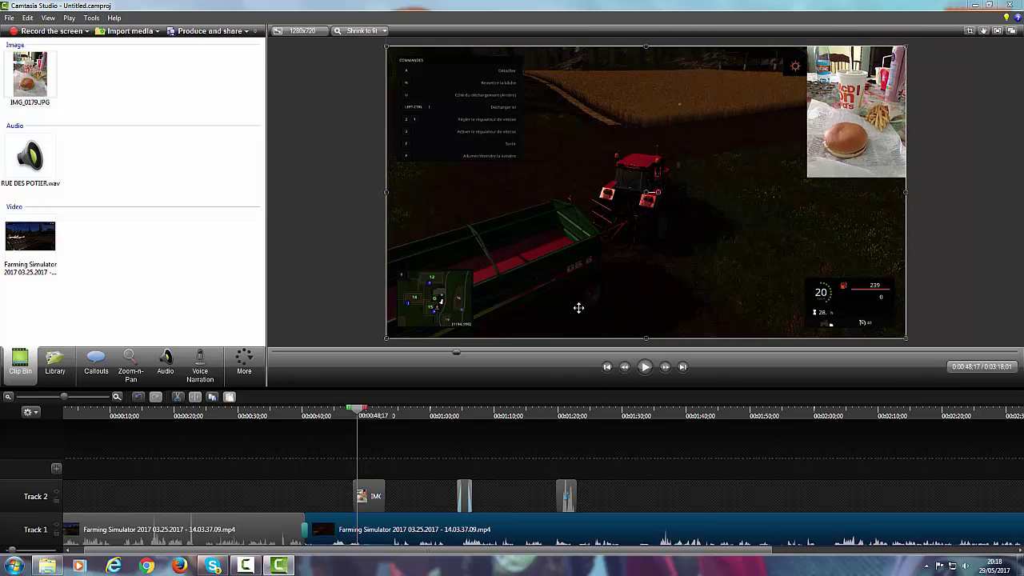
Extend the picture clip on Track 2 from the timeline start to the arrow callout and play the video from 0:00:00;00.
{"action": "left_click_drag", "start_coordinate": [383, 489], "coordinate": [457, 495]}
{"action": "left_click_drag", "start_coordinate": [356, 497], "coordinate": [62, 496]}
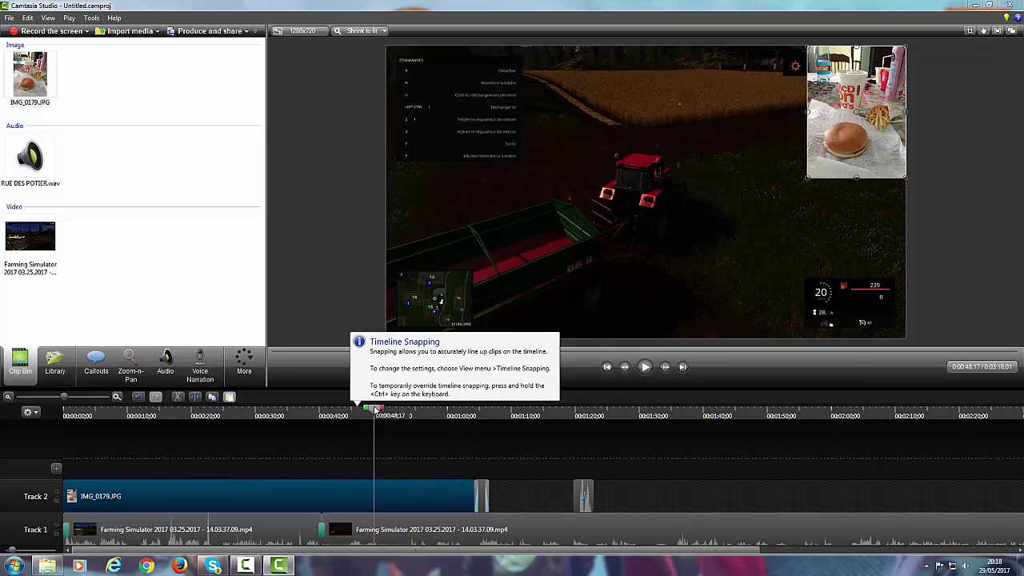
{"action": "left_click_drag", "start_coordinate": [375, 410], "coordinate": [67, 410]}
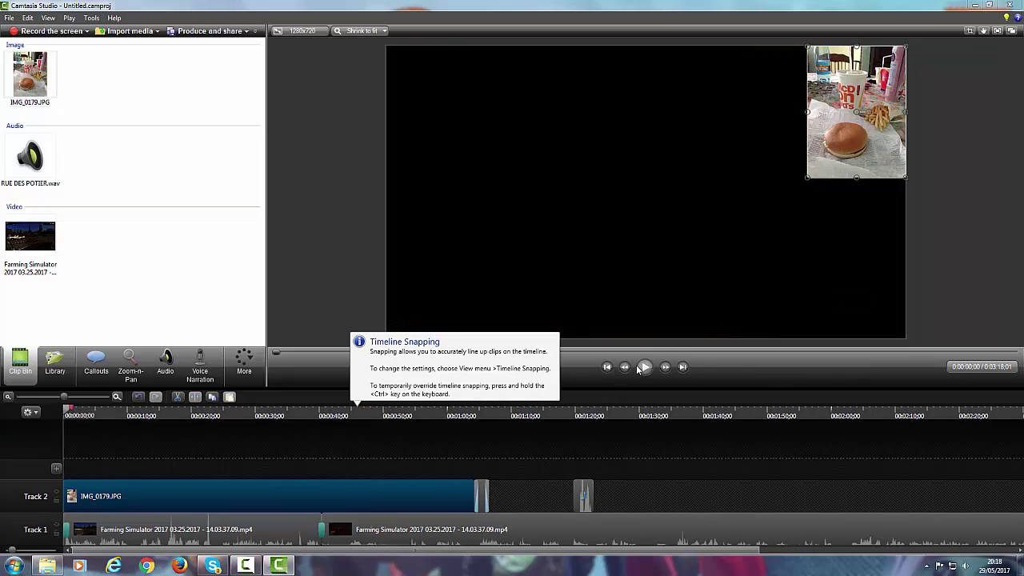
{"action": "left_click", "coordinate": [645, 367]}
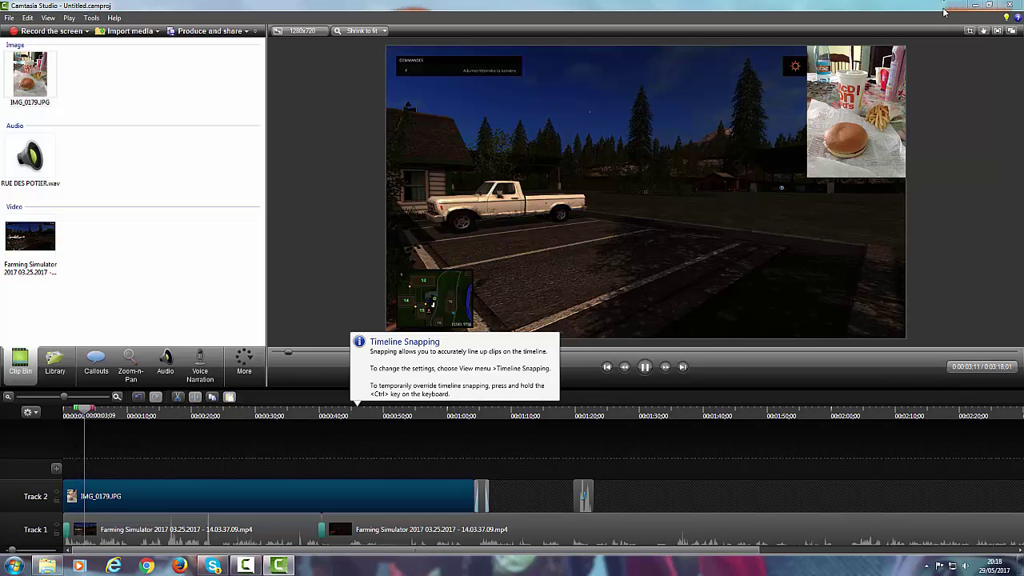
{"action": "left_click", "coordinate": [646, 365]}
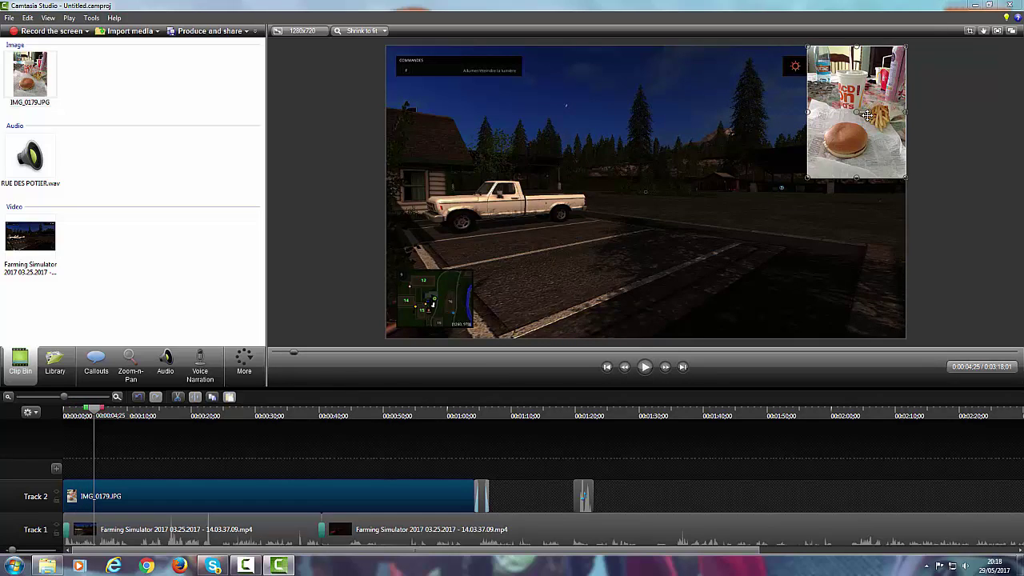
Shift the picture away from the frame corner, stretch it vertically and delete it from Track 2.
{"action": "left_click_drag", "start_coordinate": [866, 115], "coordinate": [846, 140]}
{"action": "left_click_drag", "start_coordinate": [834, 205], "coordinate": [834, 346]}
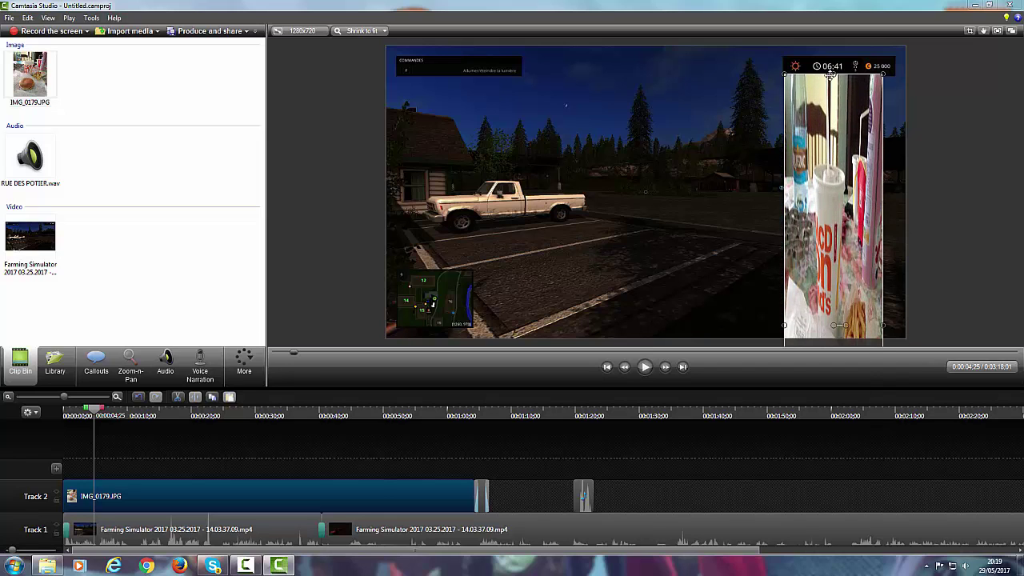
{"action": "left_click_drag", "start_coordinate": [832, 74], "coordinate": [727, 140]}
{"action": "key", "text": "Delete"}
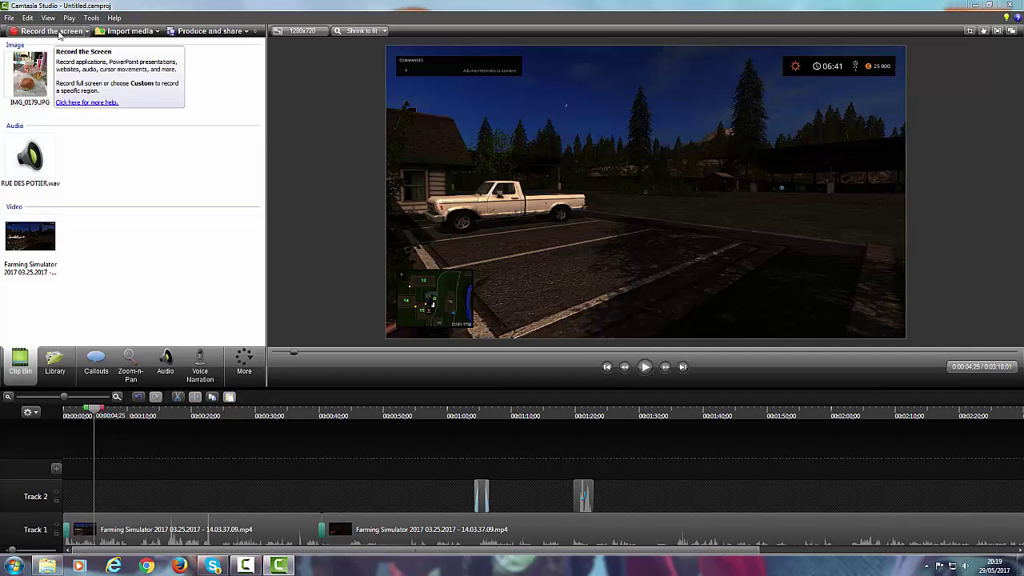
{"action": "left_click", "coordinate": [254, 566]}
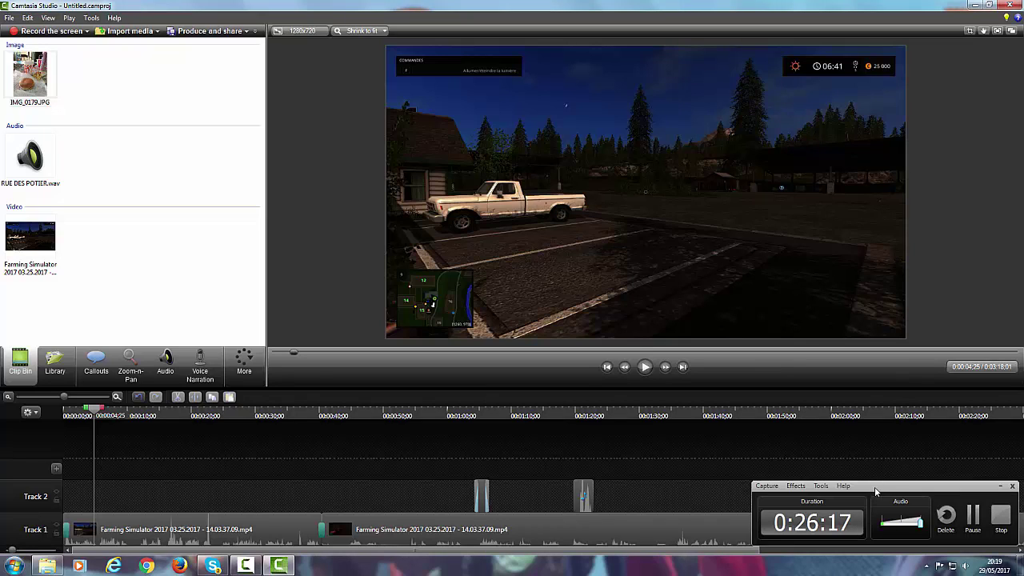
{"action": "left_click", "coordinate": [1001, 487]}
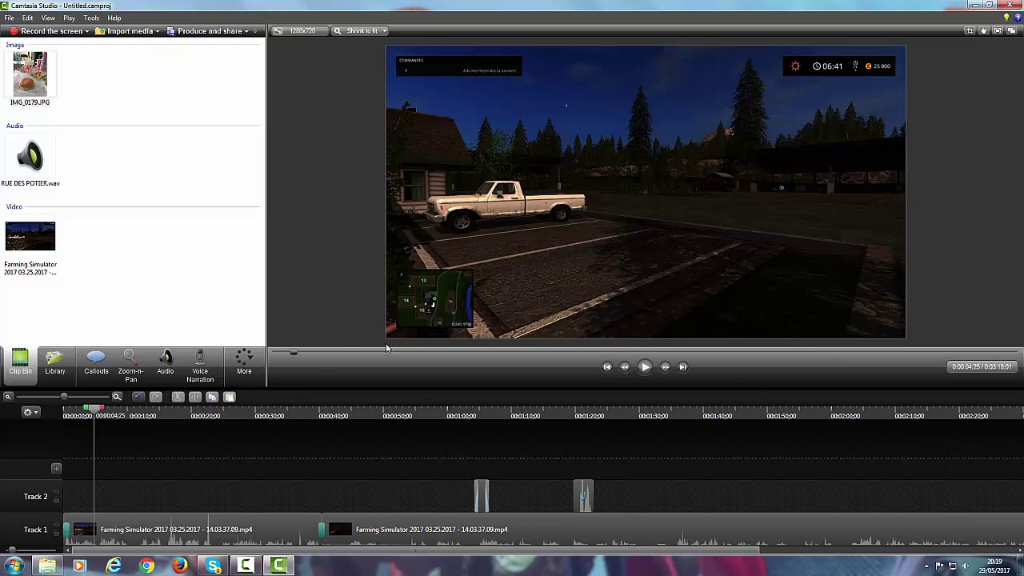
Examine the audio, callout, camera recording and visual properties tools and the list of additional tools.
{"action": "left_click", "coordinate": [157, 371]}
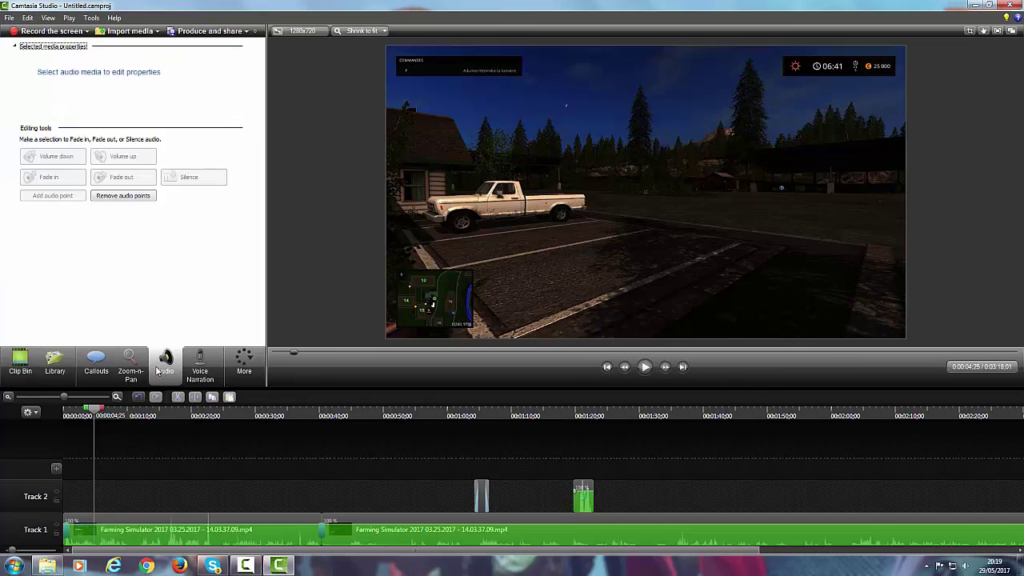
{"action": "left_click", "coordinate": [133, 369]}
{"action": "left_click", "coordinate": [100, 373]}
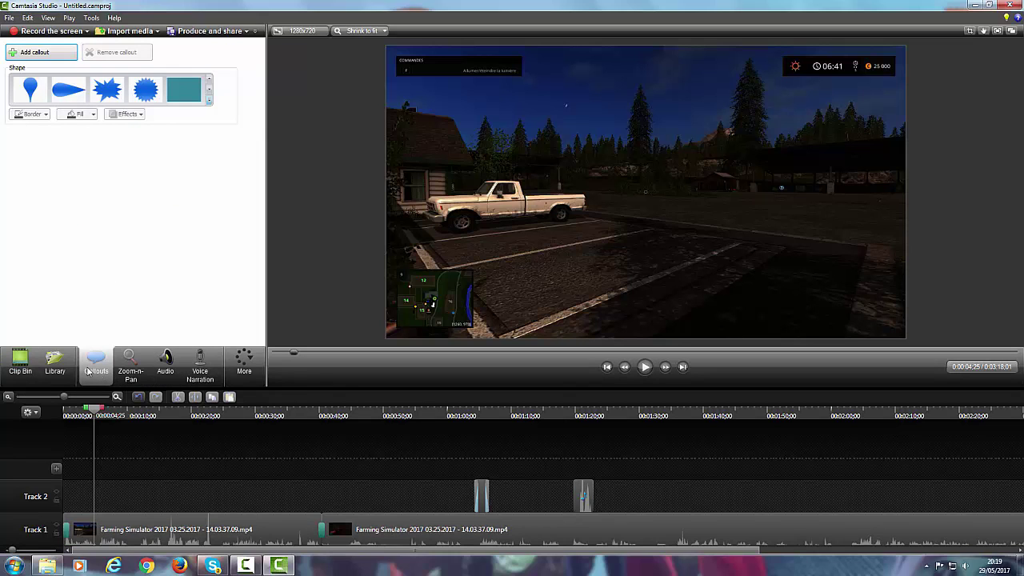
{"action": "left_click", "coordinate": [237, 365]}
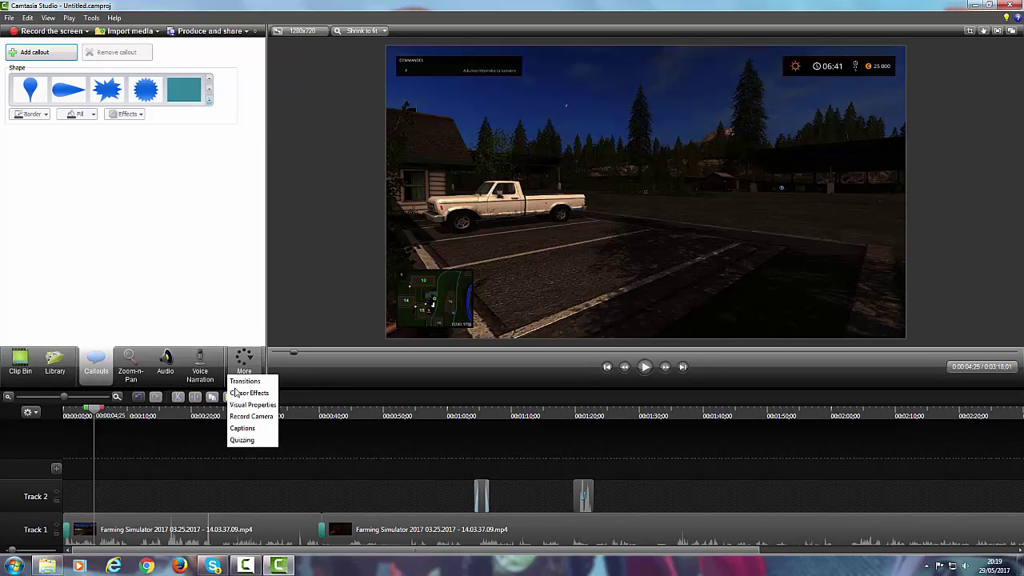
{"action": "left_click", "coordinate": [244, 419]}
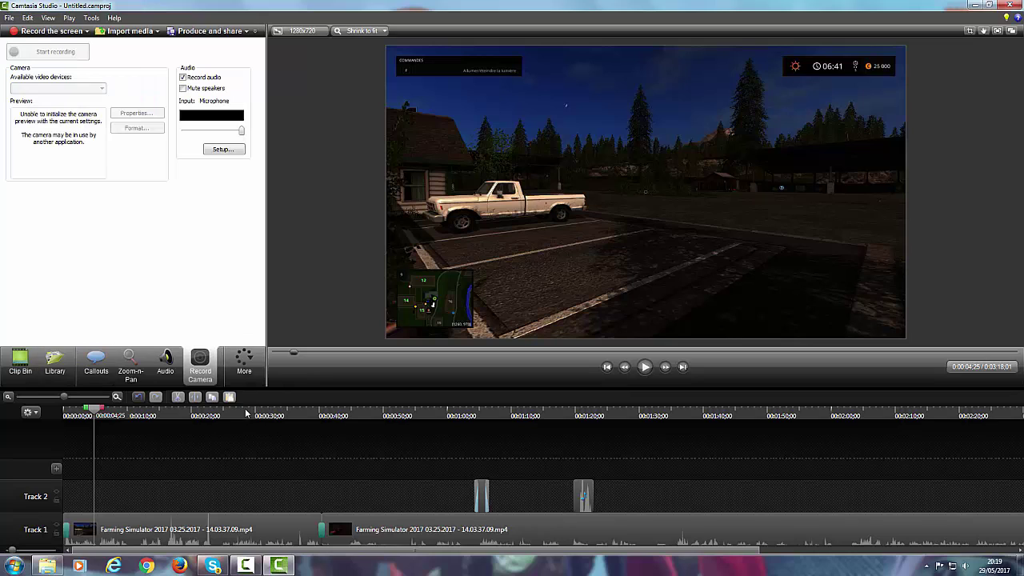
{"action": "left_click", "coordinate": [243, 363]}
{"action": "left_click", "coordinate": [248, 403]}
{"action": "left_click", "coordinate": [249, 378]}
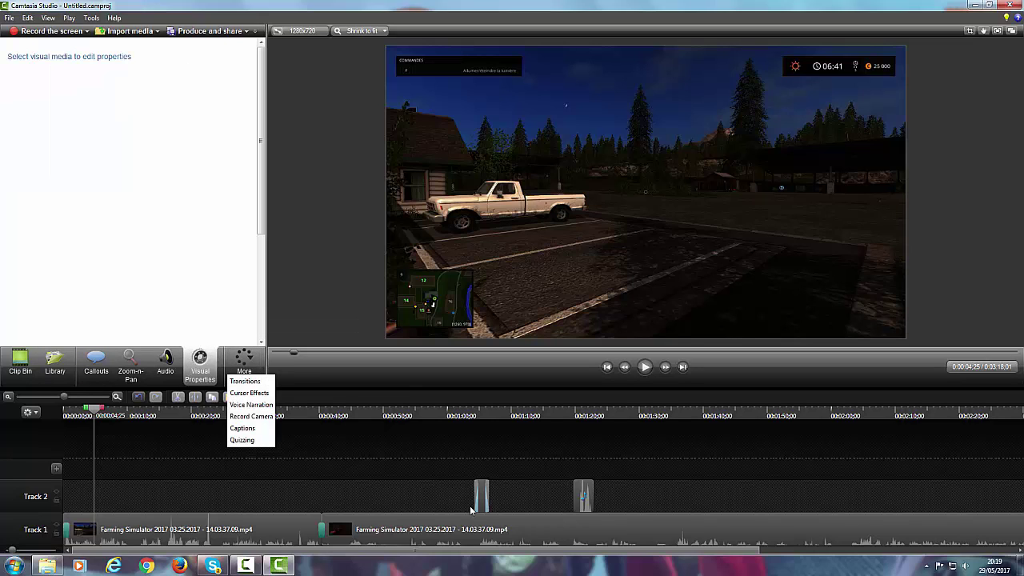
{"action": "left_click", "coordinate": [161, 498]}
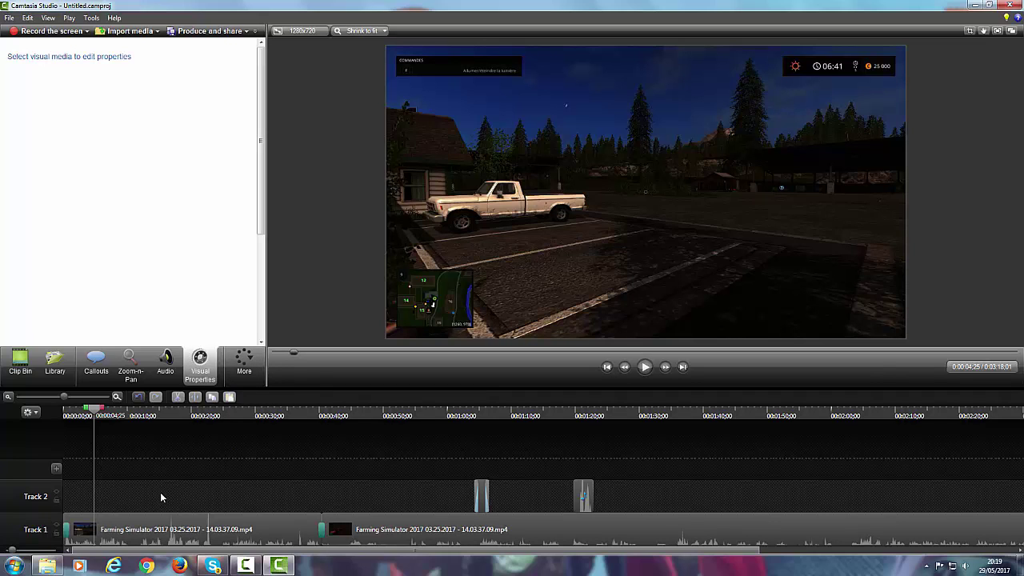
Move both gameplay clips to Track 2 and the arrow callout and narration to Track 3, and play across the arrow callout.
{"action": "left_click_drag", "start_coordinate": [225, 531], "coordinate": [224, 503]}
{"action": "left_click_drag", "start_coordinate": [484, 498], "coordinate": [483, 462]}
{"action": "left_click_drag", "start_coordinate": [588, 497], "coordinate": [589, 472]}
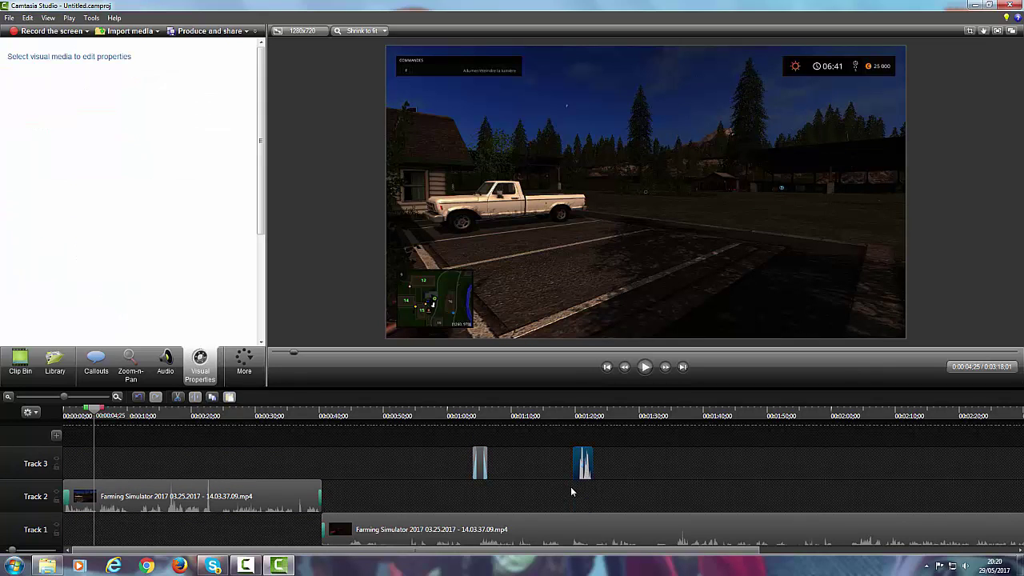
{"action": "left_click_drag", "start_coordinate": [531, 523], "coordinate": [530, 497]}
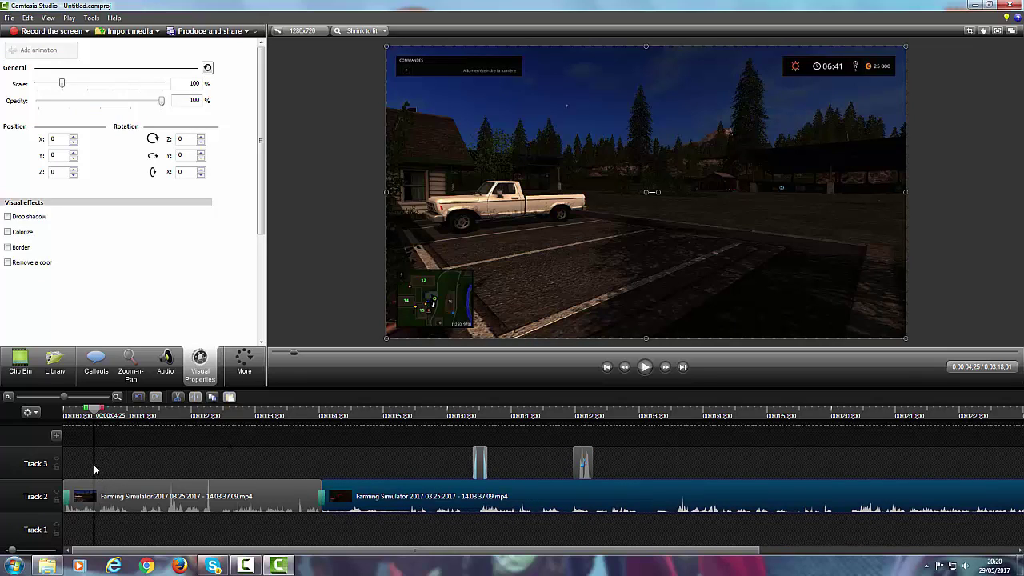
{"action": "left_click", "coordinate": [645, 366]}
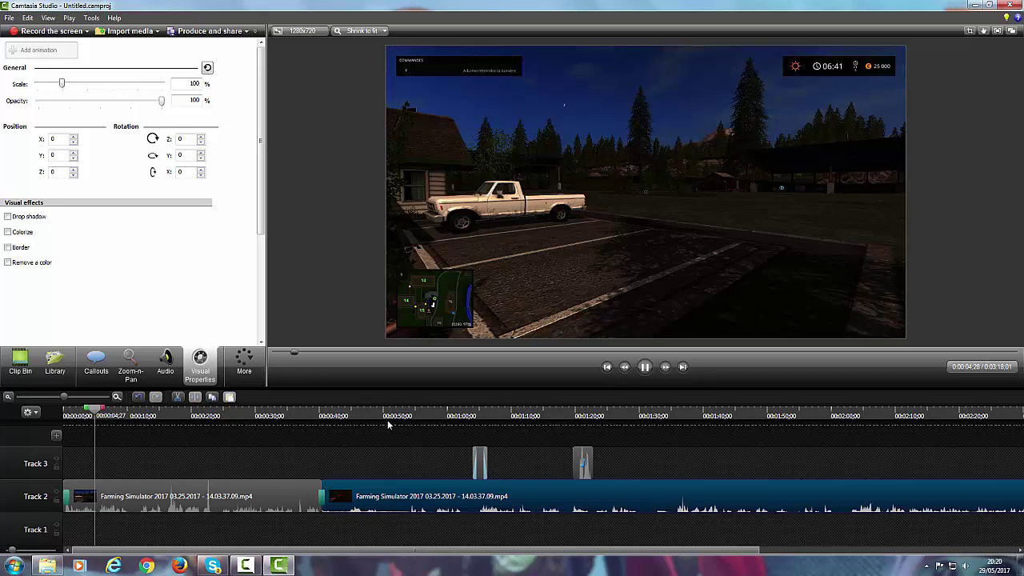
{"action": "left_click_drag", "start_coordinate": [102, 412], "coordinate": [459, 411]}
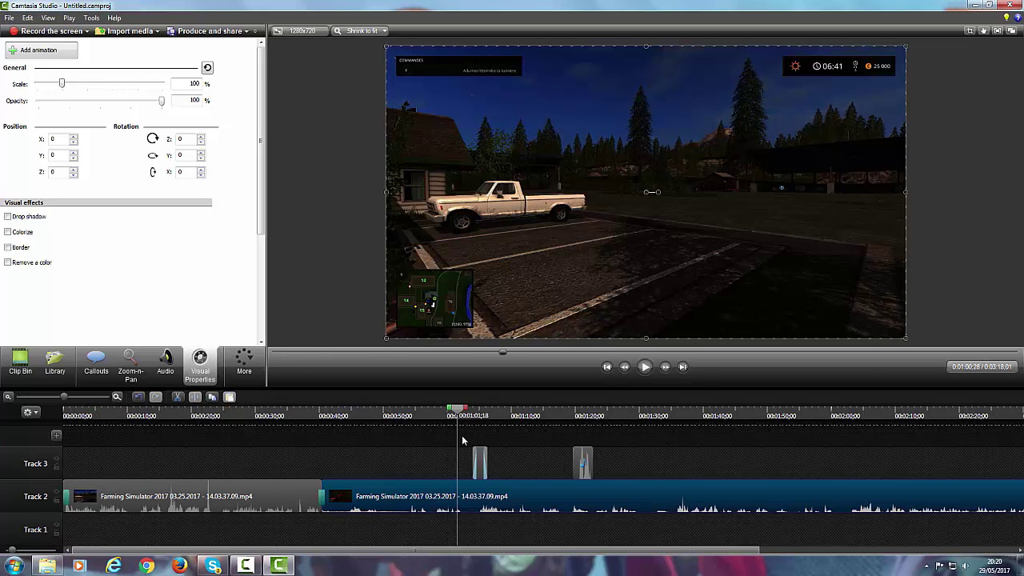
{"action": "left_click", "coordinate": [645, 367]}
{"action": "left_click", "coordinate": [645, 368]}
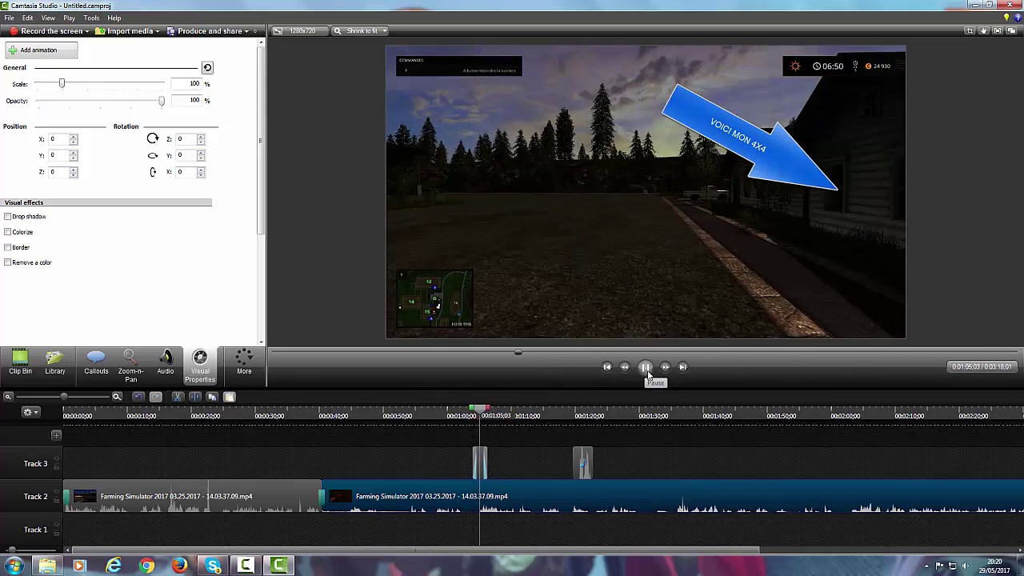
{"action": "left_click", "coordinate": [645, 368]}
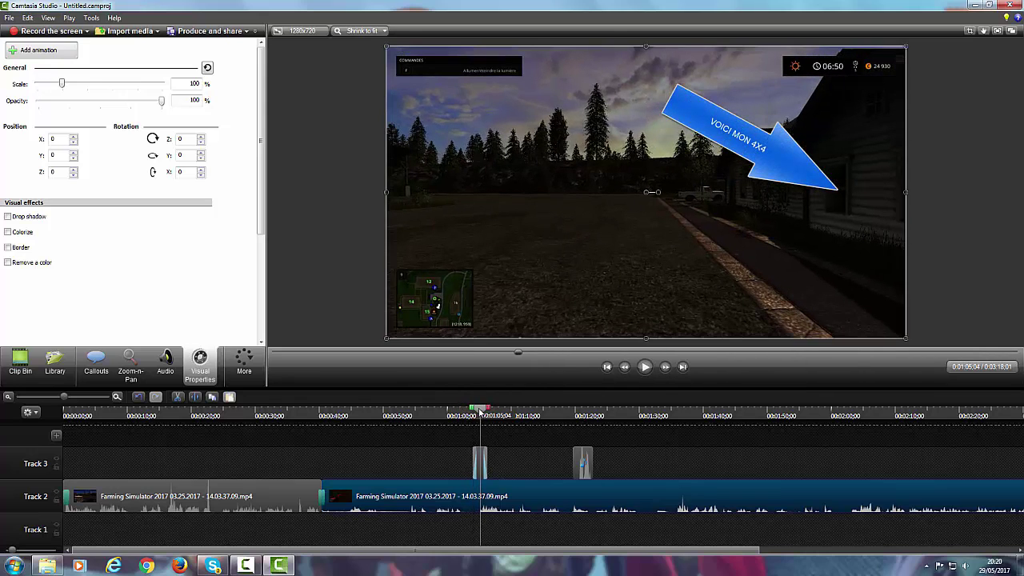
Move the arrow callout from Track 3 to Track 1 at about 0:01:07 and play the passage from 0:01:00;22.
{"action": "left_click_drag", "start_coordinate": [480, 410], "coordinate": [452, 410]}
{"action": "left_click_drag", "start_coordinate": [492, 463], "coordinate": [501, 539]}
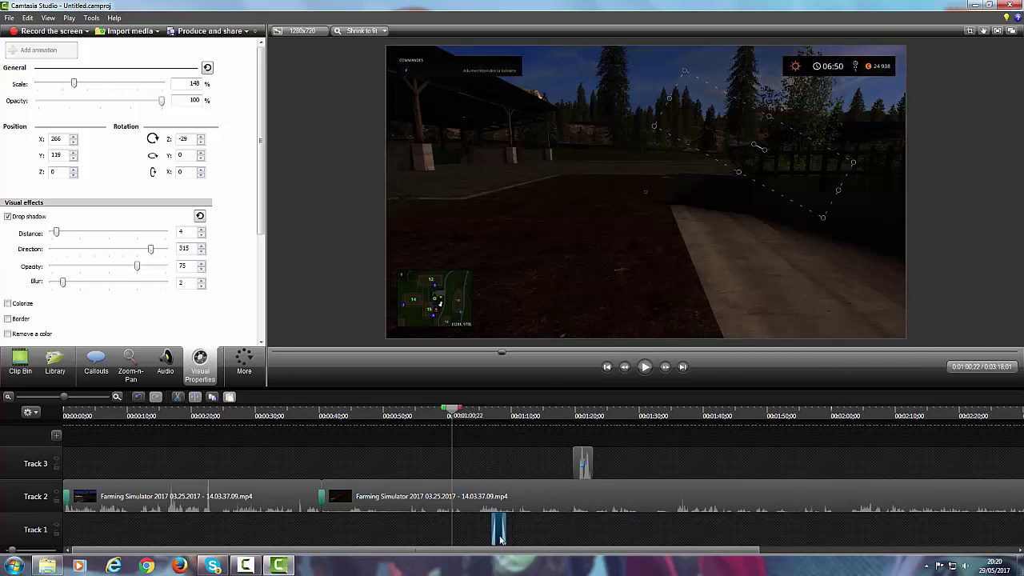
{"action": "left_click", "coordinate": [648, 369]}
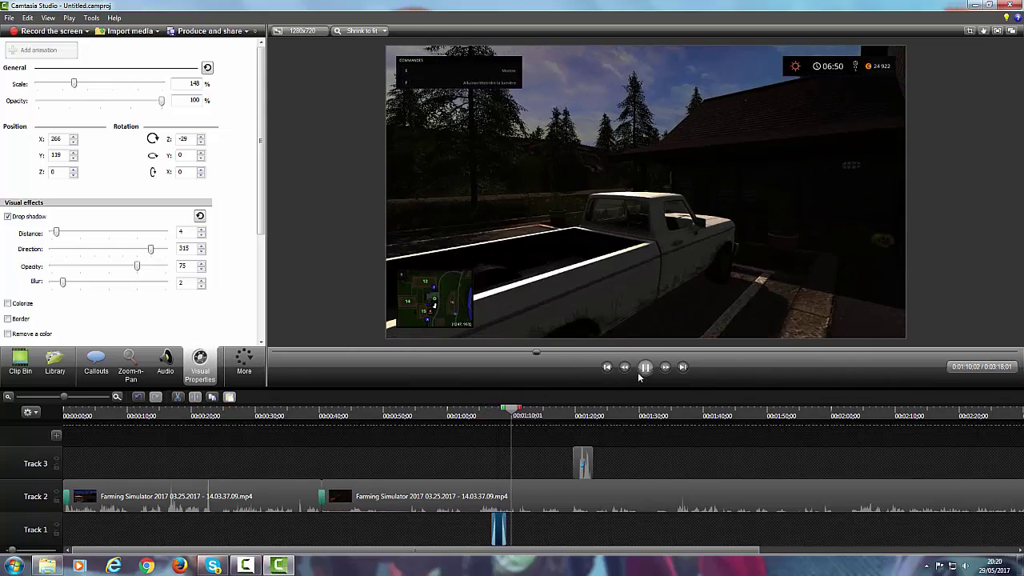
{"action": "key", "text": "space"}
Move the narration clip from Track 3 to Track 1 at about 0:01:15 and play the video across it.
{"action": "left_click_drag", "start_coordinate": [585, 460], "coordinate": [554, 529]}
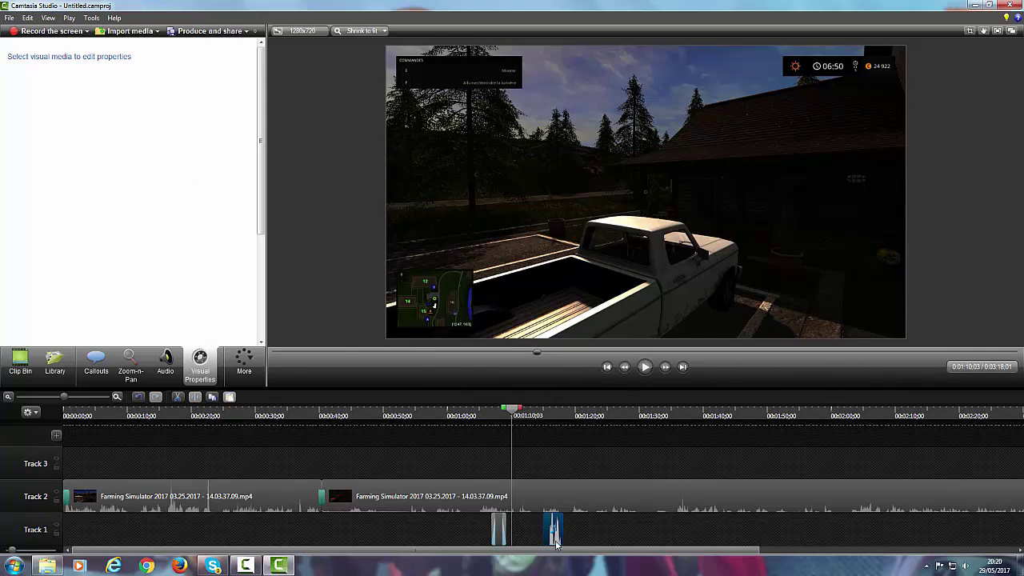
{"action": "left_click", "coordinate": [646, 368]}
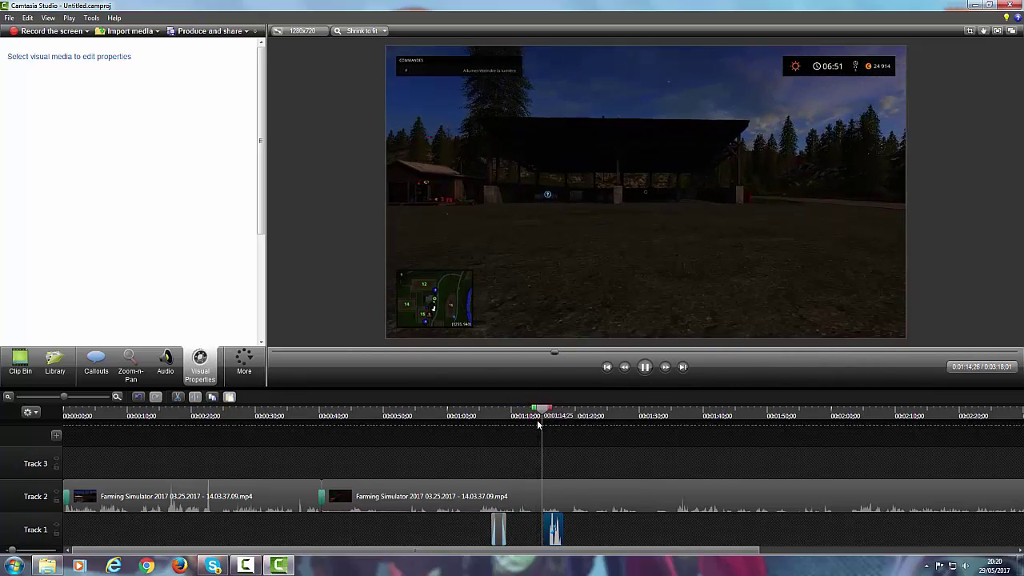
{"action": "left_click", "coordinate": [642, 372]}
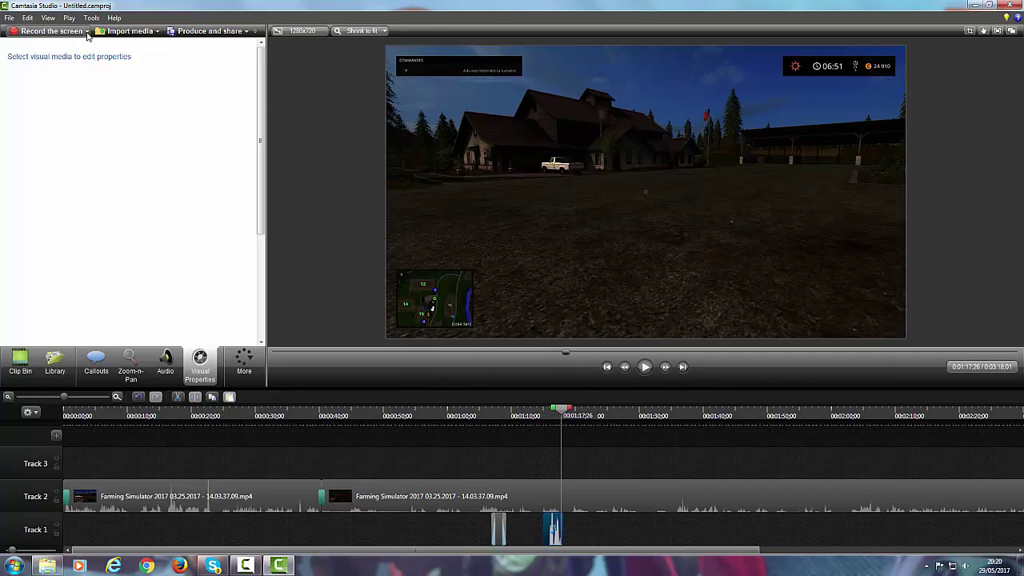
Import the video boaw from the "buit et video mdr" folder in the Videos library.
{"action": "left_click", "coordinate": [113, 32]}
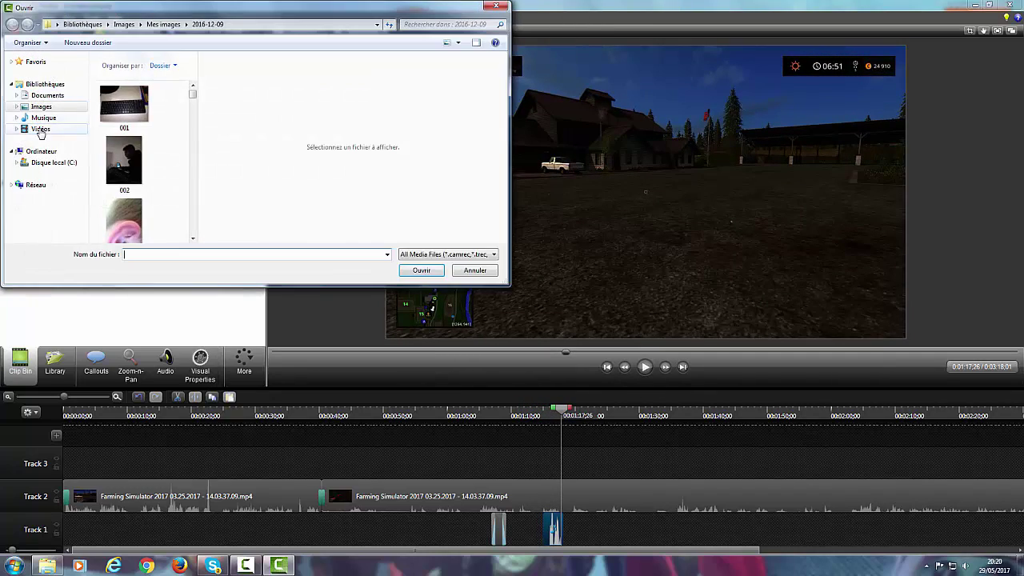
{"action": "left_click", "coordinate": [48, 128]}
{"action": "double_click", "coordinate": [108, 134]}
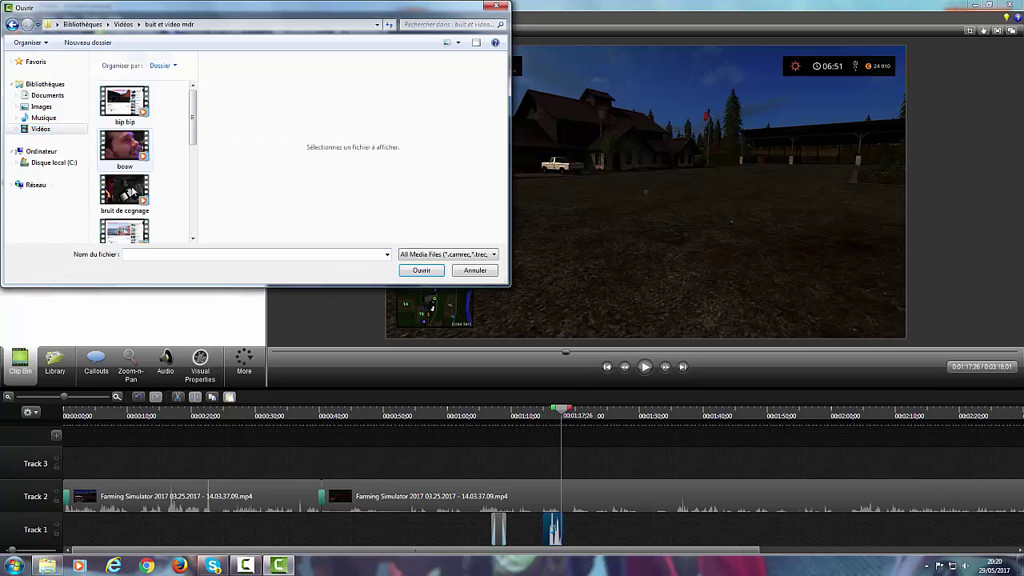
{"action": "left_click_drag", "start_coordinate": [126, 152], "coordinate": [161, 159]}
{"action": "double_click", "coordinate": [105, 149]}
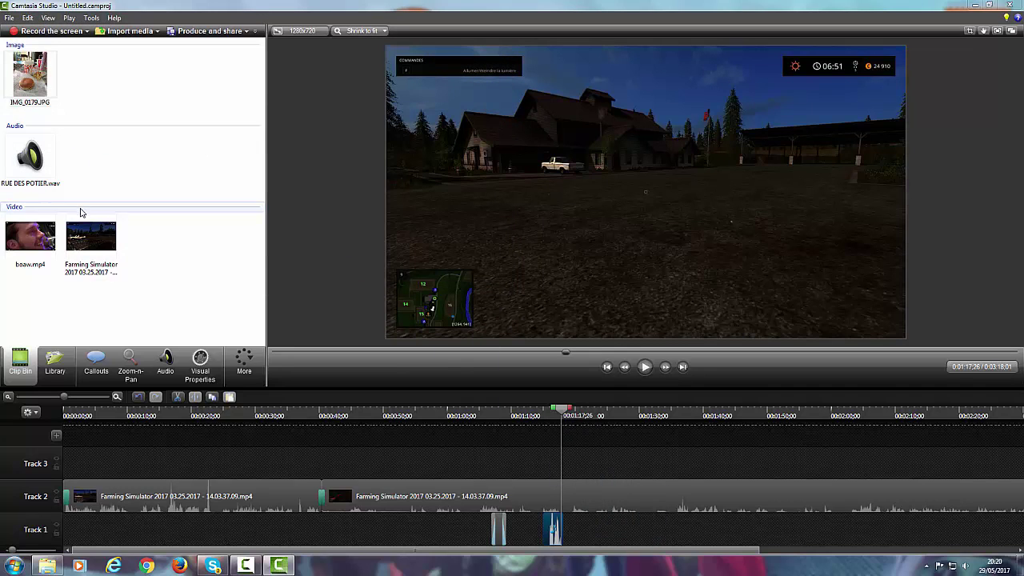
Place boaw.mp4 on Track 1 at about 0:01:28, beneath the gameplay, and play the video across it.
{"action": "left_click", "coordinate": [14, 245]}
{"action": "left_click_drag", "start_coordinate": [625, 534], "coordinate": [625, 535]}
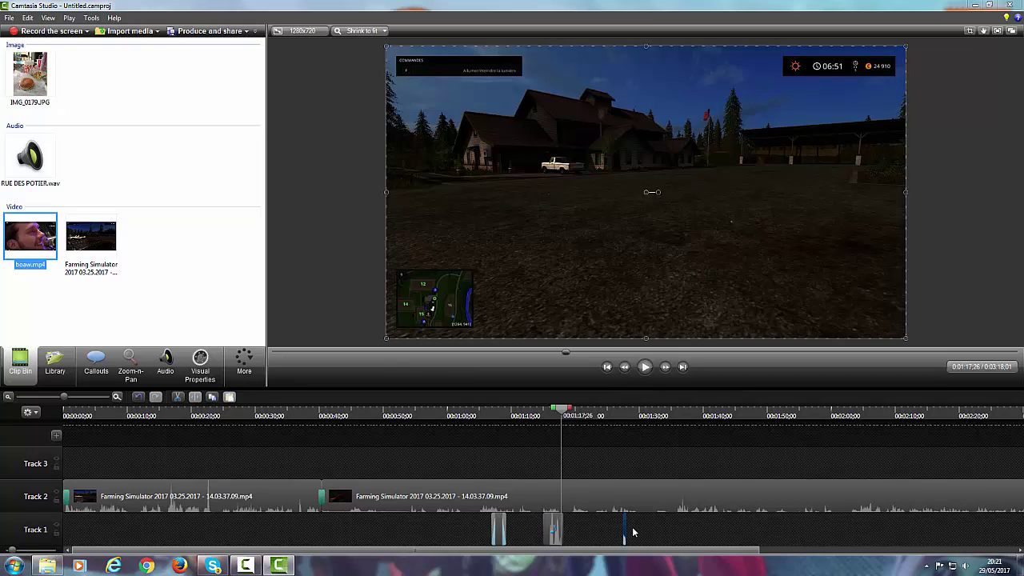
{"action": "left_click", "coordinate": [645, 366]}
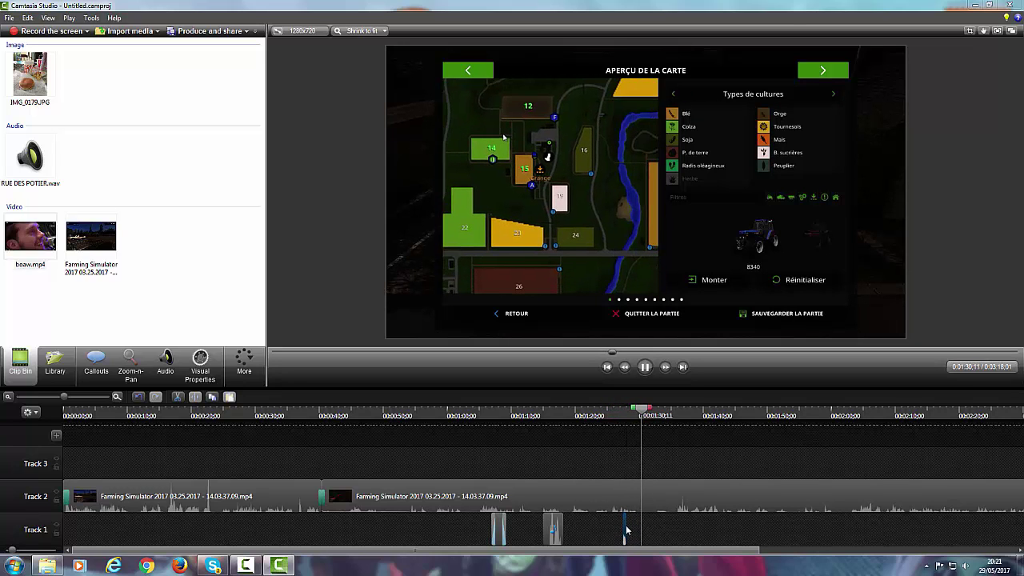
Add another boaw.mp4 clip on Track 3 at about 0:01:28, above the gameplay, and play that passage twice.
{"action": "mouse_move", "coordinate": [32, 239]}
{"action": "left_mouse_down"}
{"action": "mouse_move", "coordinate": [359, 304]}
{"action": "mouse_move", "coordinate": [513, 424]}
{"action": "mouse_move", "coordinate": [632, 458]}
{"action": "left_mouse_up"}
{"action": "left_click_drag", "start_coordinate": [674, 408], "coordinate": [601, 410]}
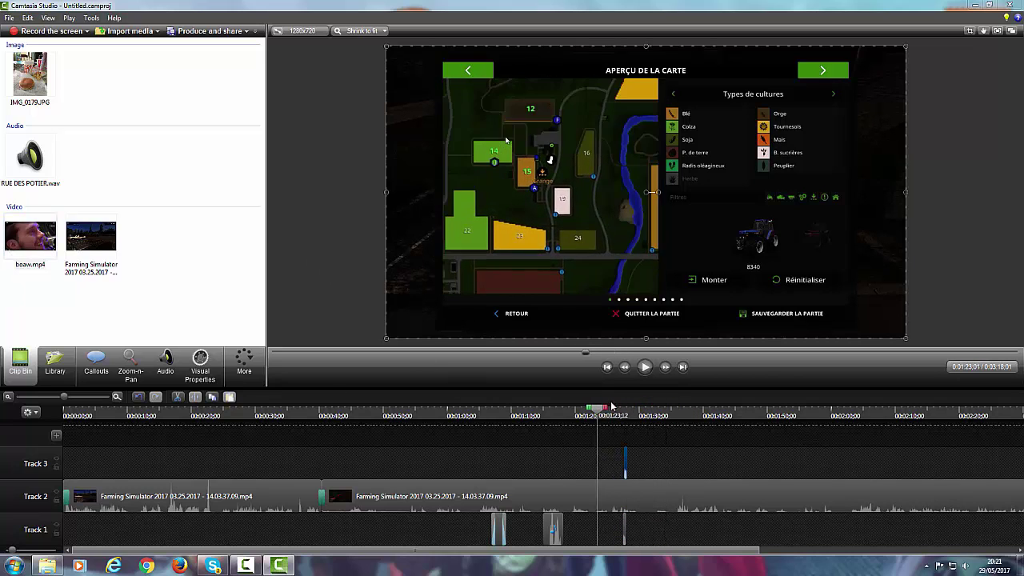
{"action": "left_click", "coordinate": [644, 370]}
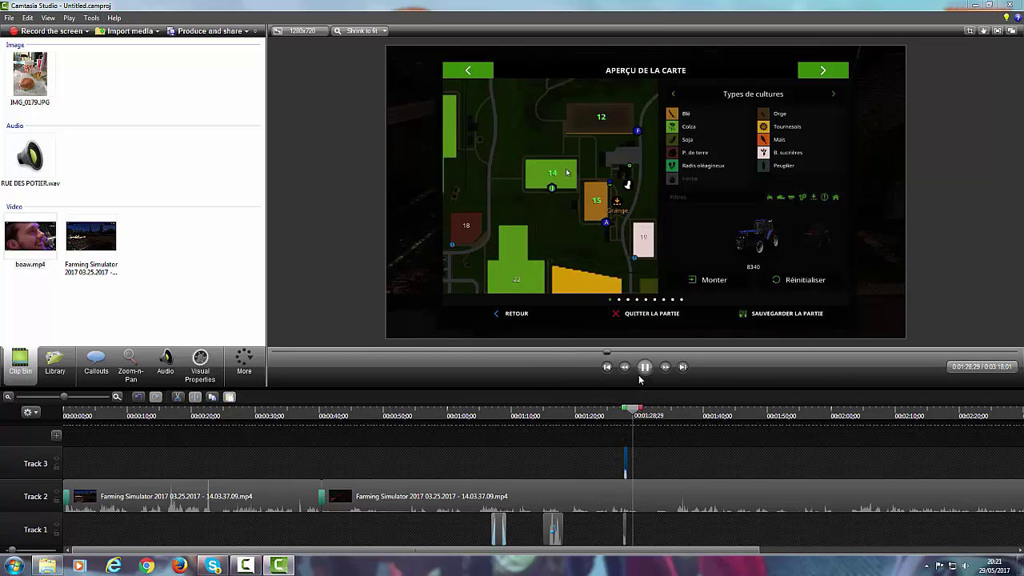
{"action": "left_click", "coordinate": [644, 368]}
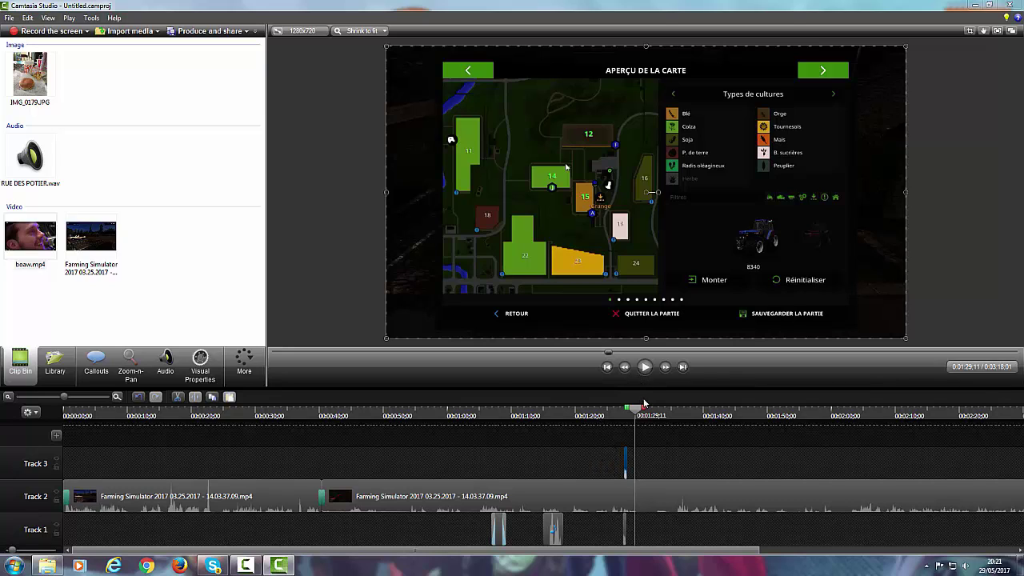
{"action": "left_click_drag", "start_coordinate": [633, 412], "coordinate": [606, 412]}
{"action": "left_click", "coordinate": [645, 368]}
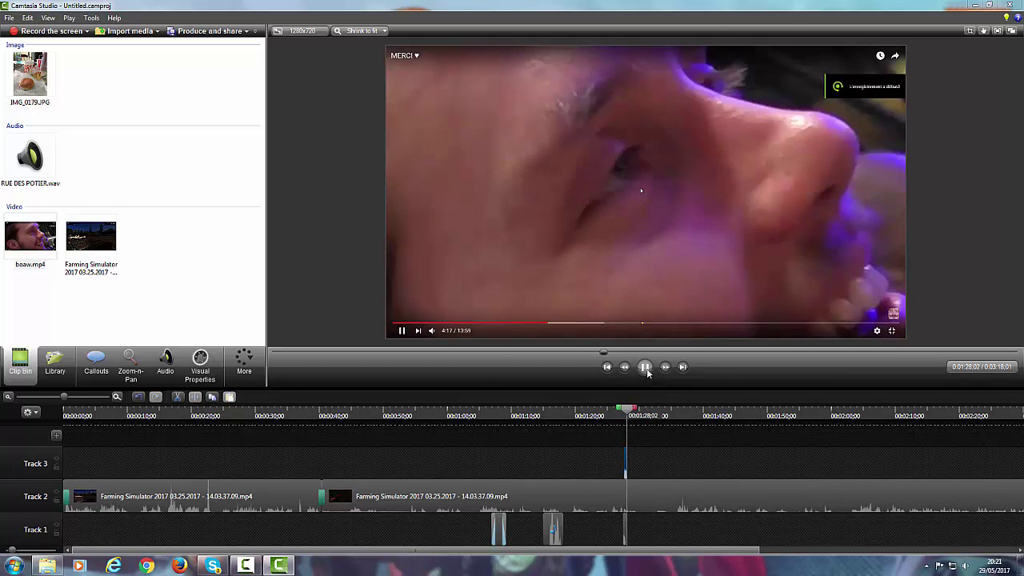
{"action": "left_click", "coordinate": [644, 367]}
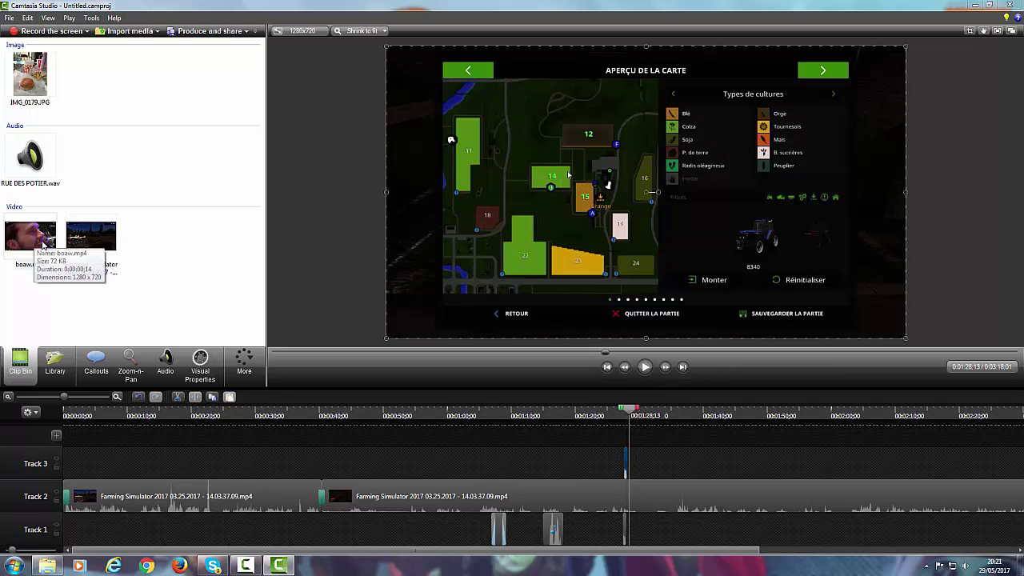
Add two more boaw.mp4 clips to Track 1 at about 0:01:30 and 0:01:32.
{"action": "left_click", "coordinate": [38, 240]}
{"action": "left_click_drag", "start_coordinate": [656, 530], "coordinate": [640, 527]}
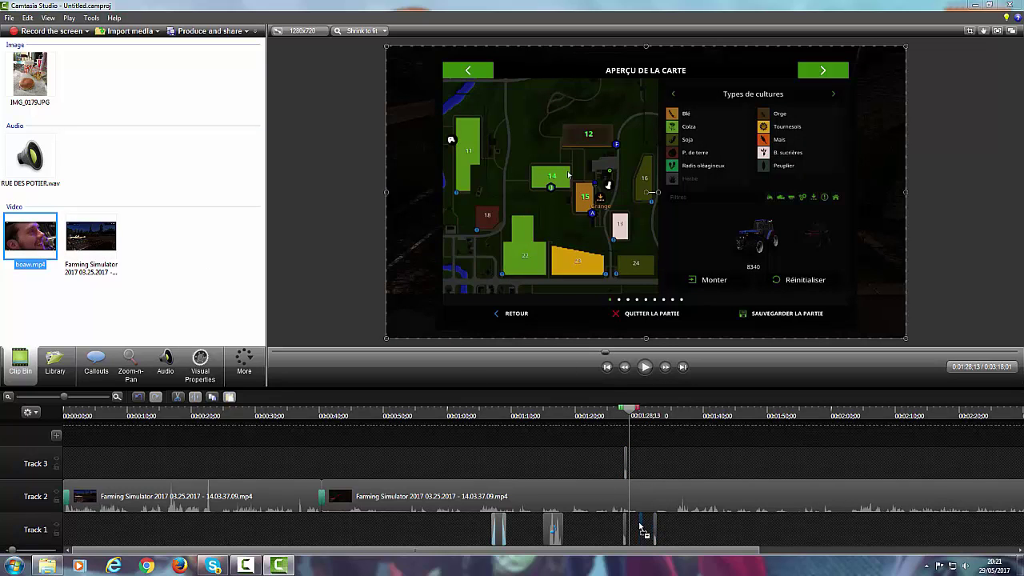
{"action": "right_click", "coordinate": [654, 529]}
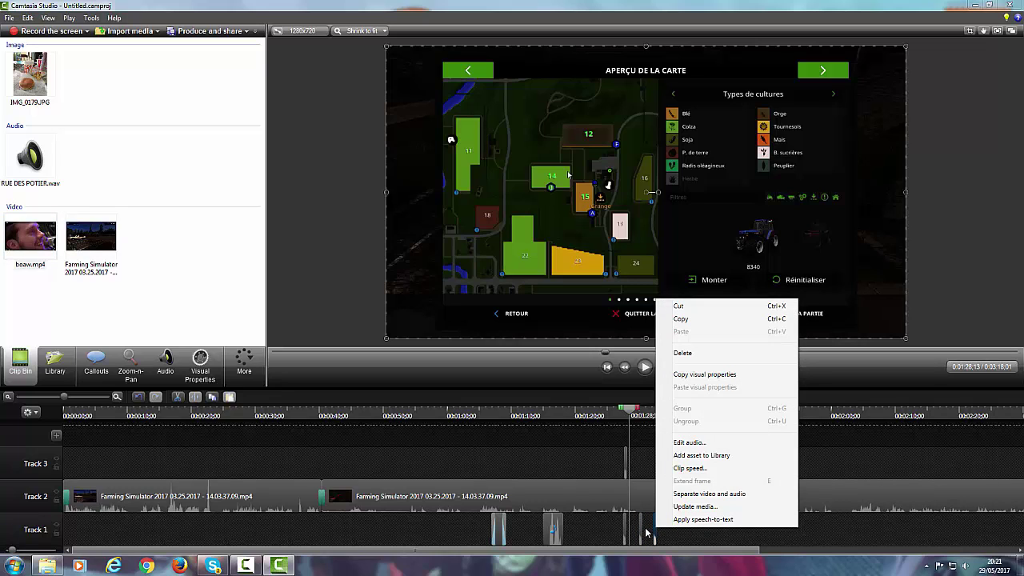
{"action": "left_click", "coordinate": [648, 534]}
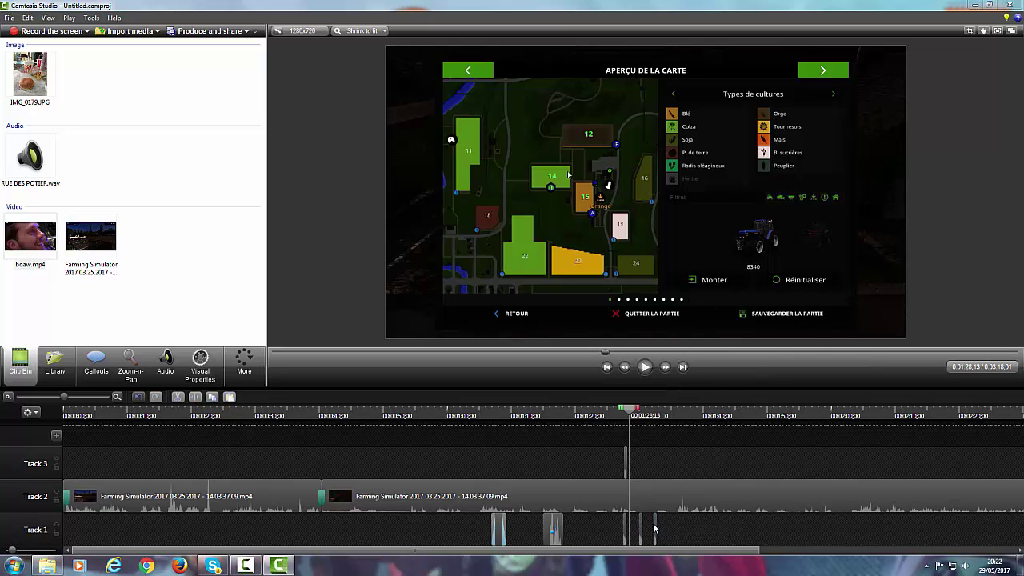
Copy the last boaw.mp4 clip on Track 1, paste it on Track 3 at 0:01:28;13 and play from 0:01:25;05.
{"action": "right_click", "coordinate": [655, 527]}
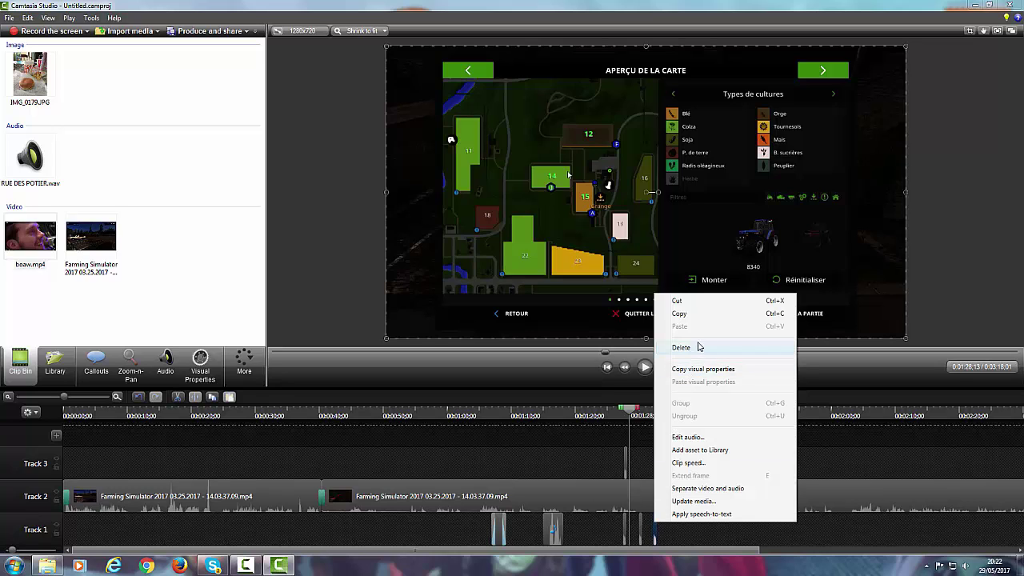
{"action": "left_click", "coordinate": [684, 315]}
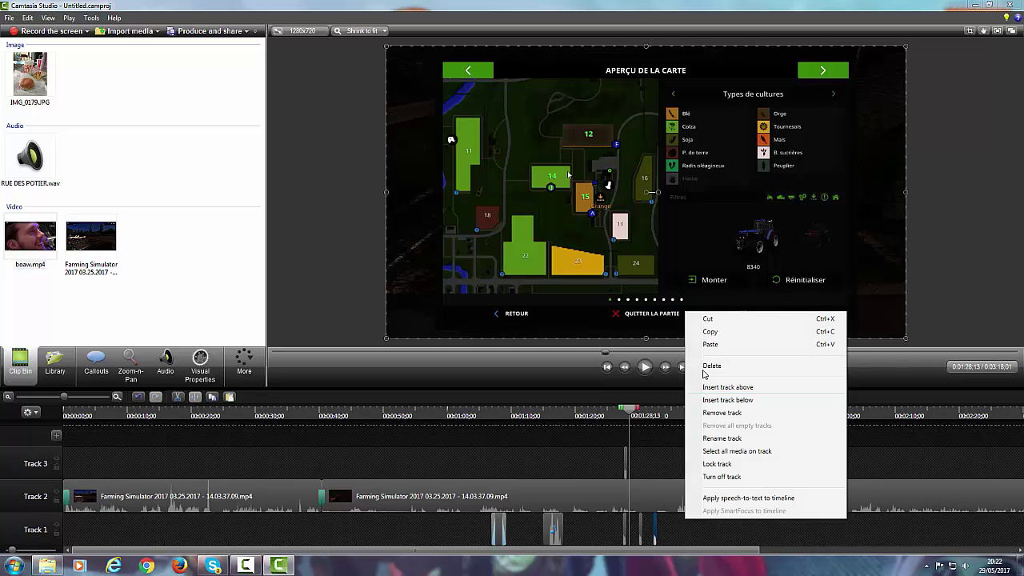
{"action": "right_click", "coordinate": [686, 522]}
{"action": "left_click", "coordinate": [720, 347]}
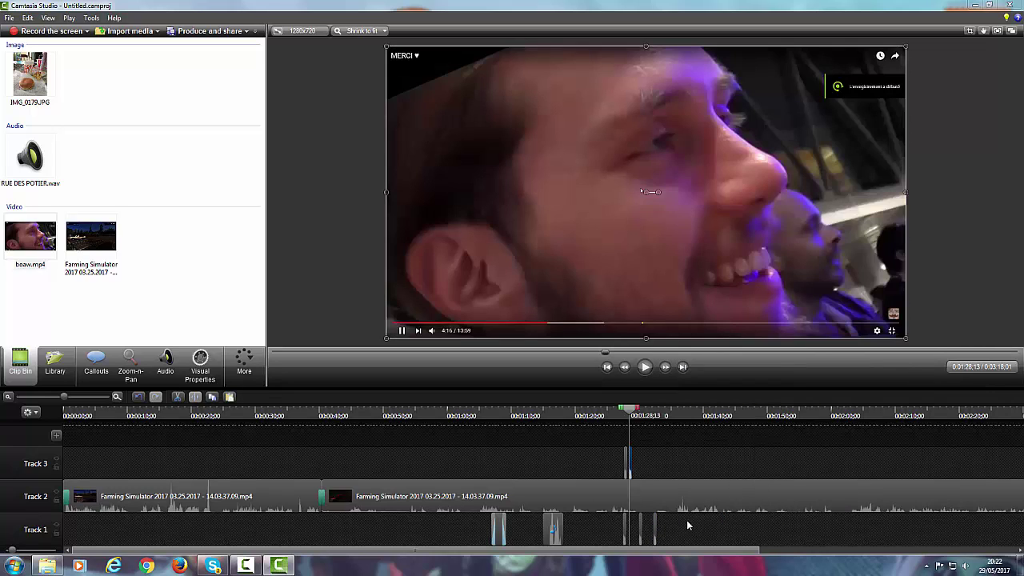
{"action": "left_click_drag", "start_coordinate": [629, 409], "coordinate": [609, 409]}
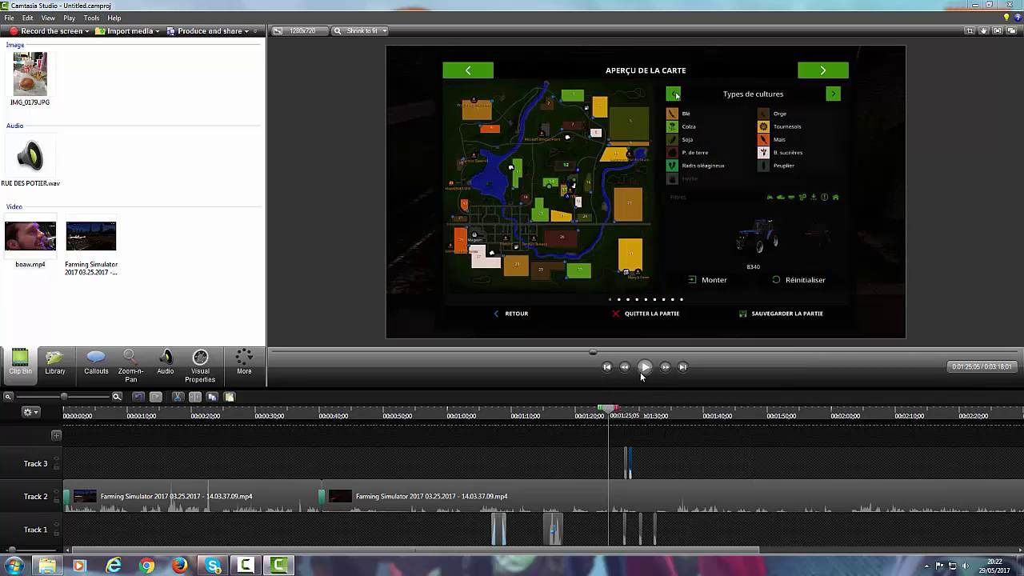
{"action": "left_click", "coordinate": [645, 367]}
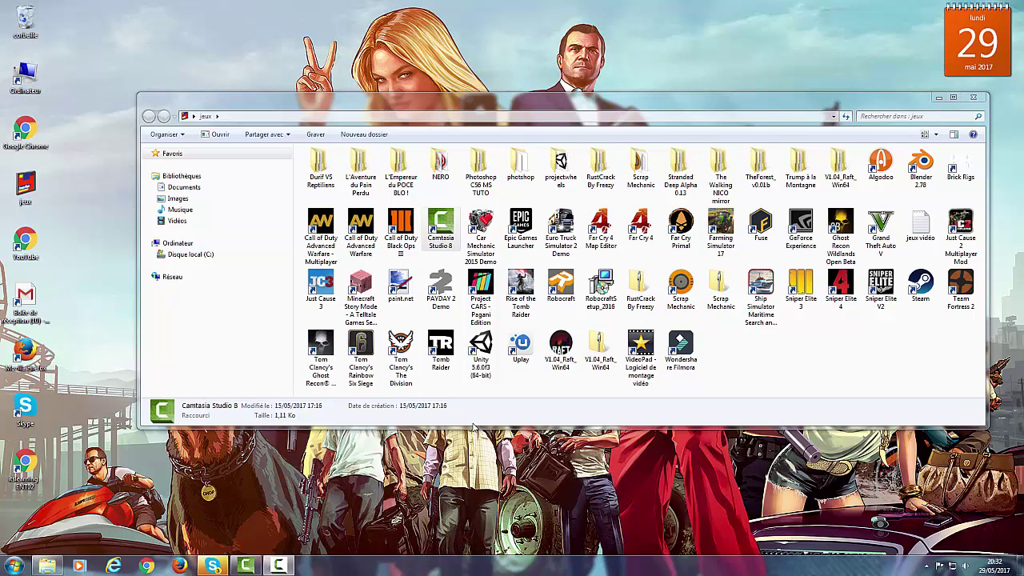
Switch to the Camtasia Studio project and start producing it as MP4 with Smart Player (up to 1080p), named "tuto make up".
{"action": "left_click", "coordinate": [249, 567]}
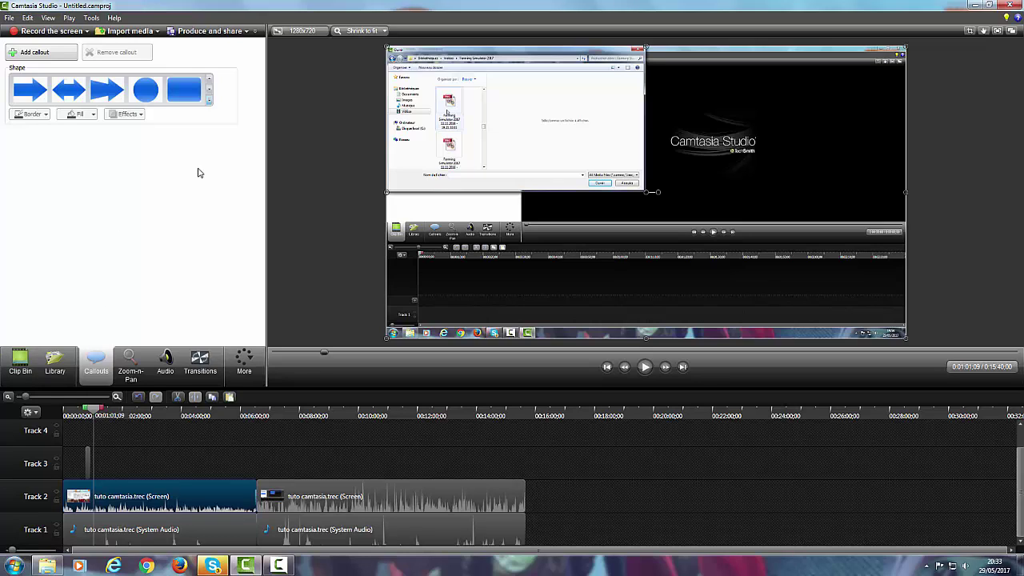
{"action": "left_click", "coordinate": [234, 35]}
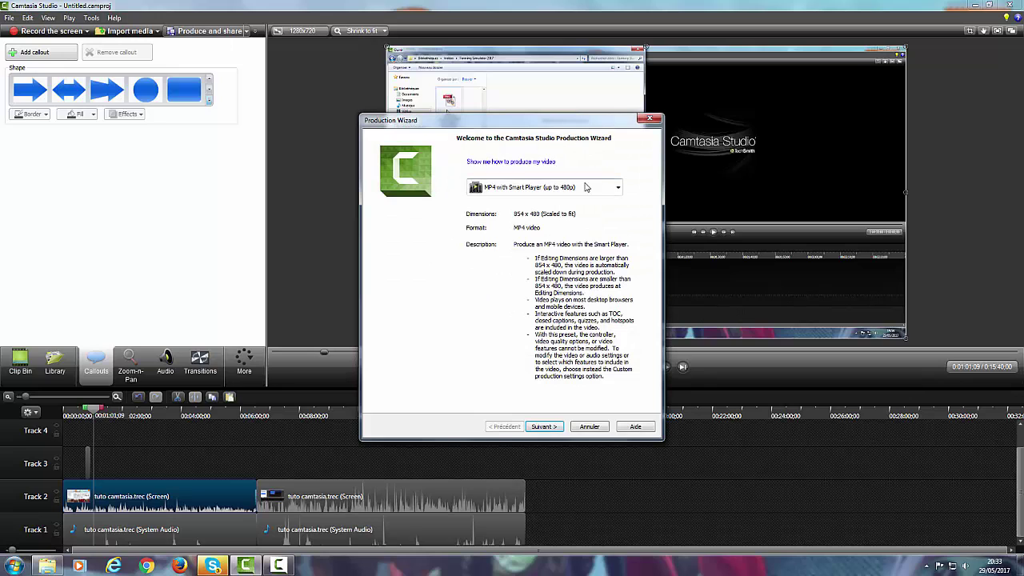
{"action": "left_click", "coordinate": [592, 187]}
{"action": "left_click", "coordinate": [591, 352]}
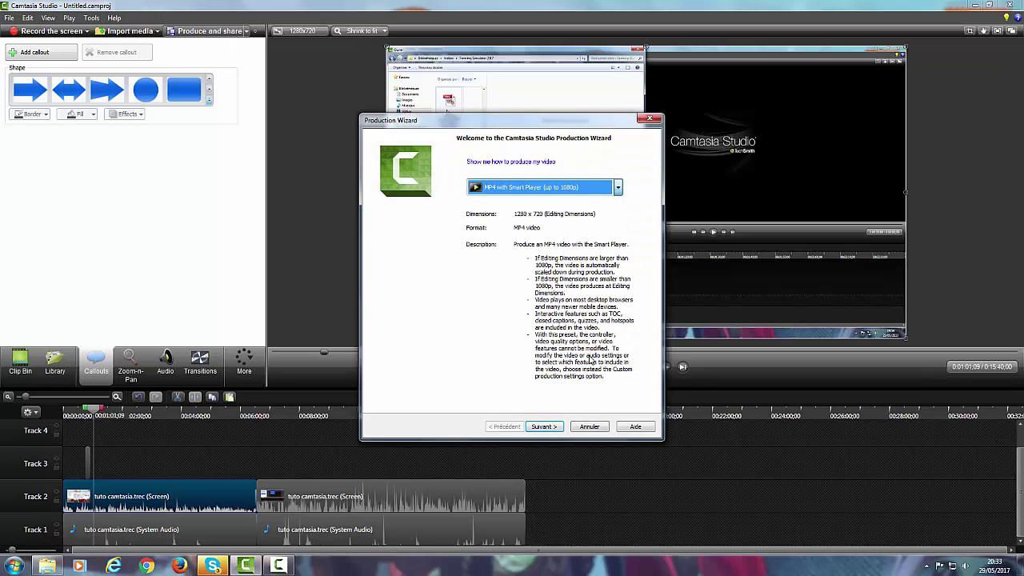
{"action": "left_click", "coordinate": [545, 429]}
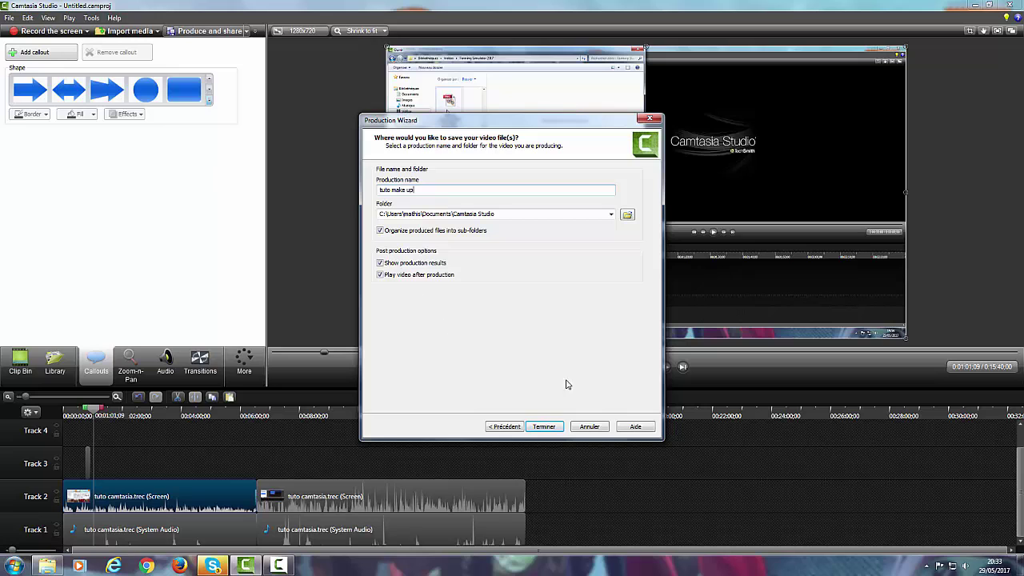
{"action": "left_click", "coordinate": [545, 427]}
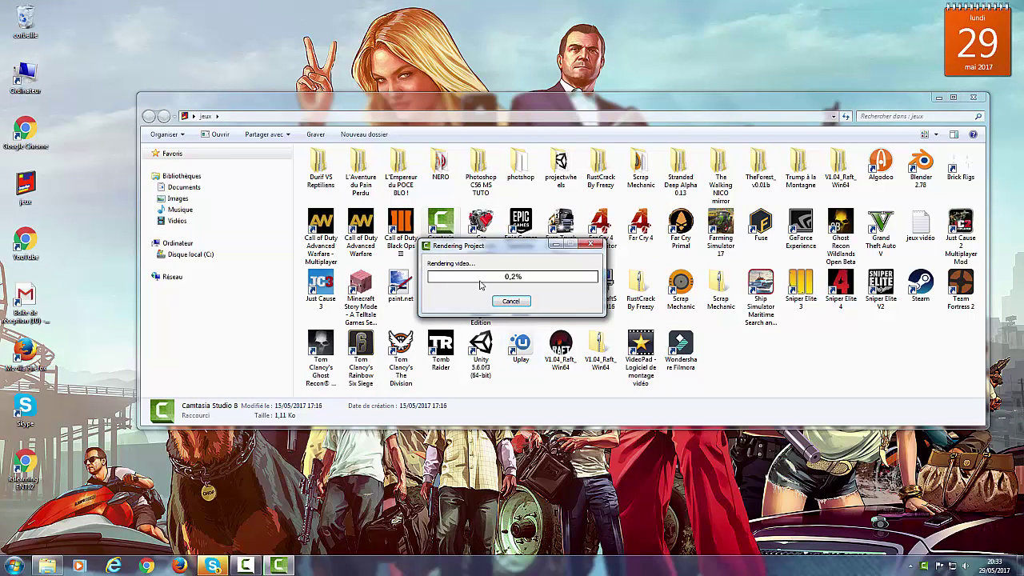
Cancel the video rendering and exit the Production Wizard.
{"action": "left_click", "coordinate": [520, 302]}
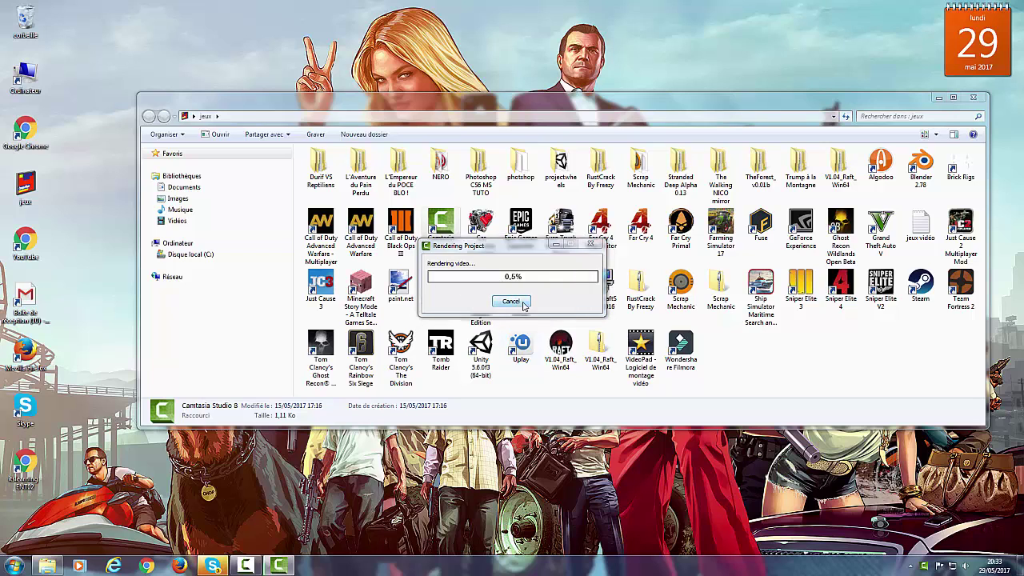
{"action": "left_click", "coordinate": [552, 308]}
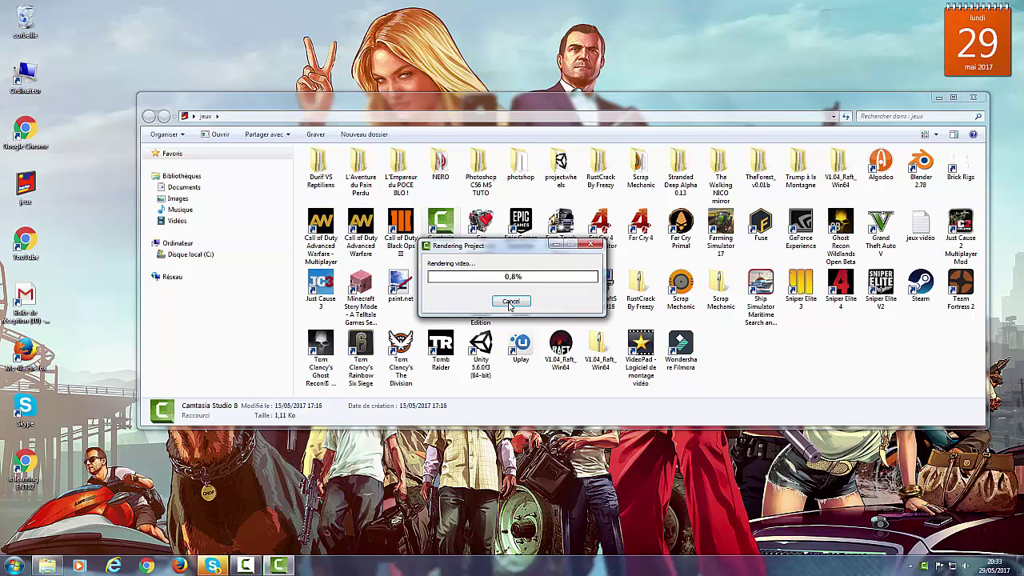
{"action": "left_click", "coordinate": [520, 303]}
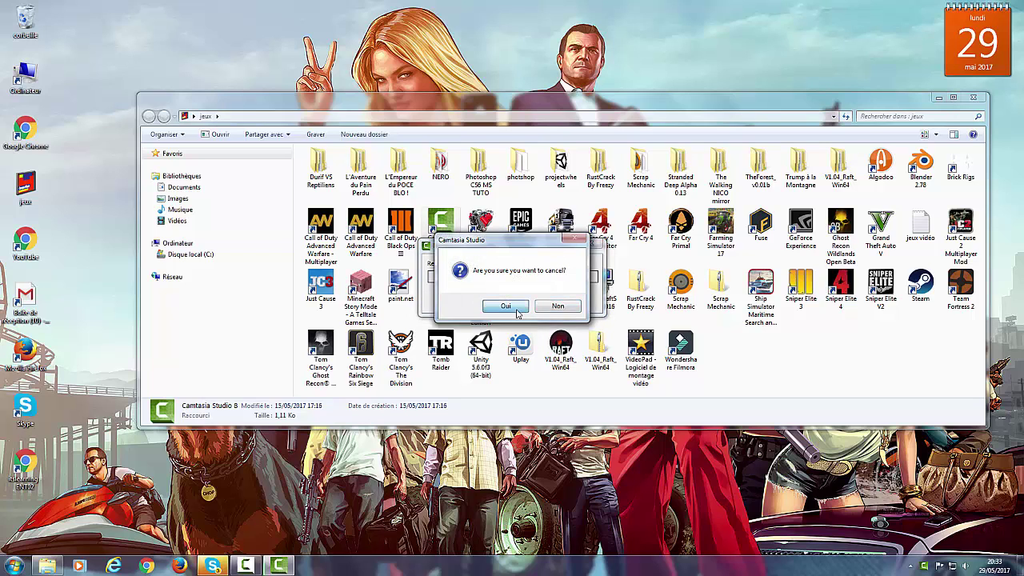
{"action": "left_click", "coordinate": [512, 309]}
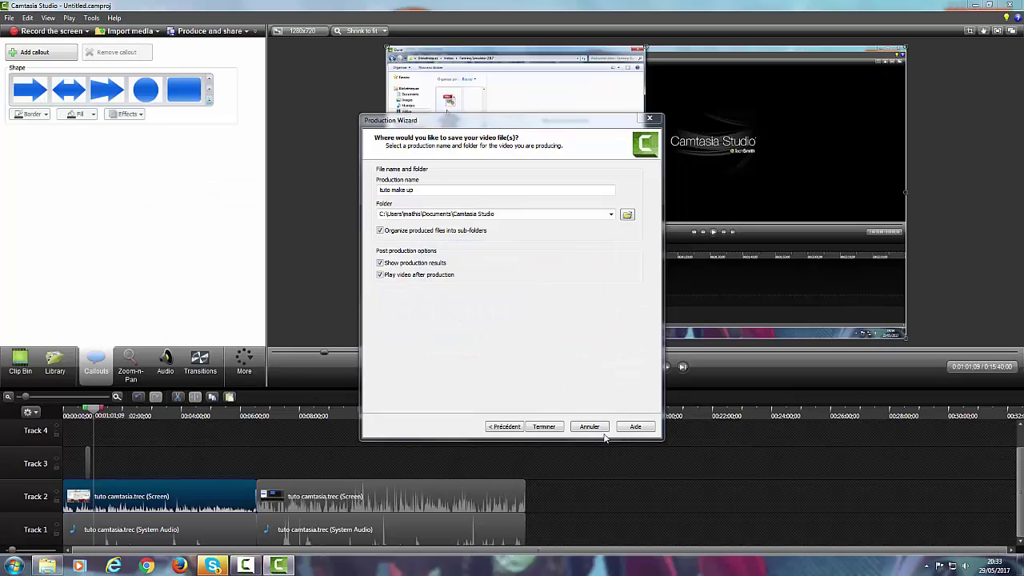
{"action": "left_click", "coordinate": [595, 427]}
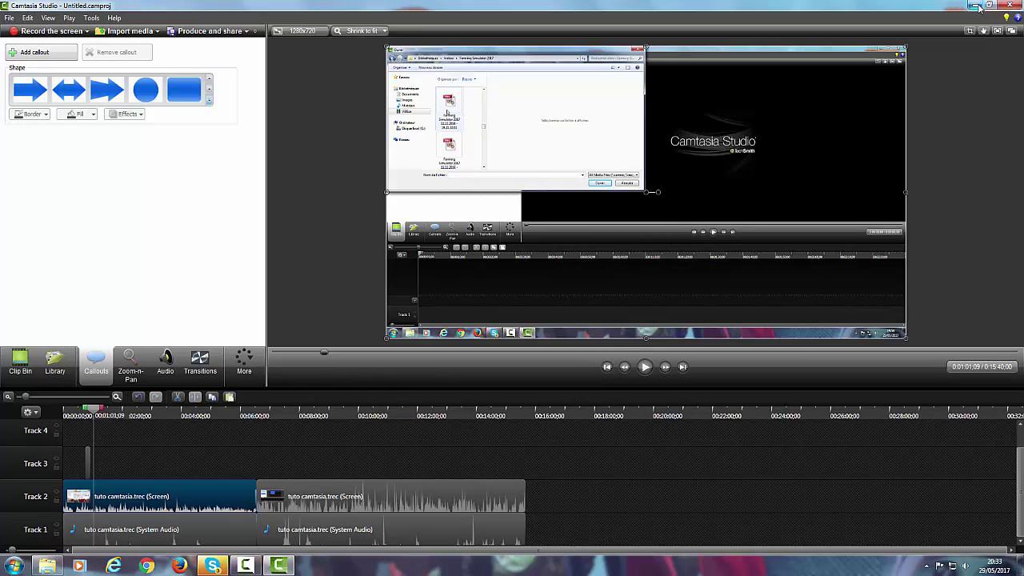
Minimize the editor, open the Camtasia Studio folder in the Documents library and look through its production folders.
{"action": "left_click", "coordinate": [978, 7]}
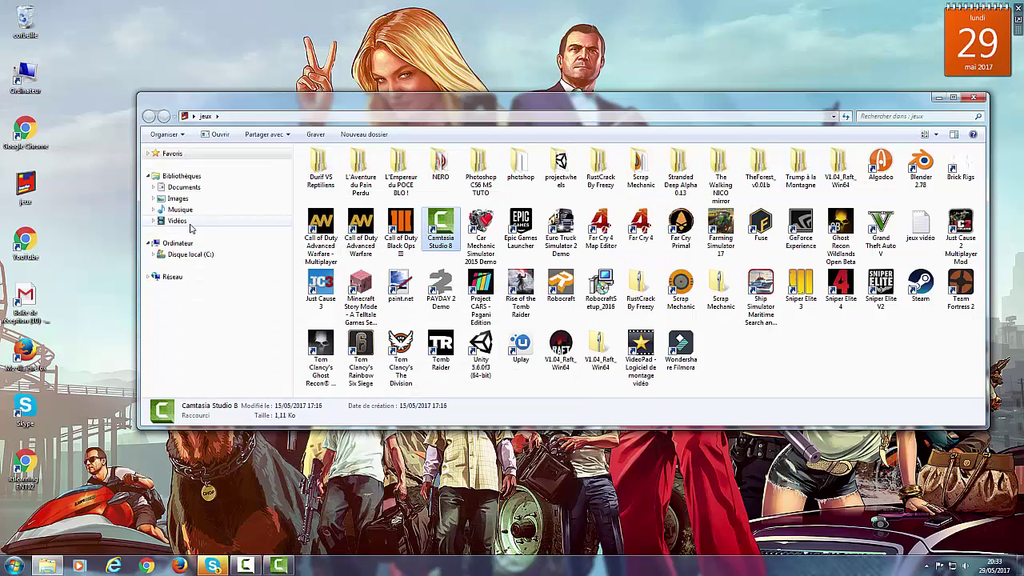
{"action": "left_click", "coordinate": [186, 188]}
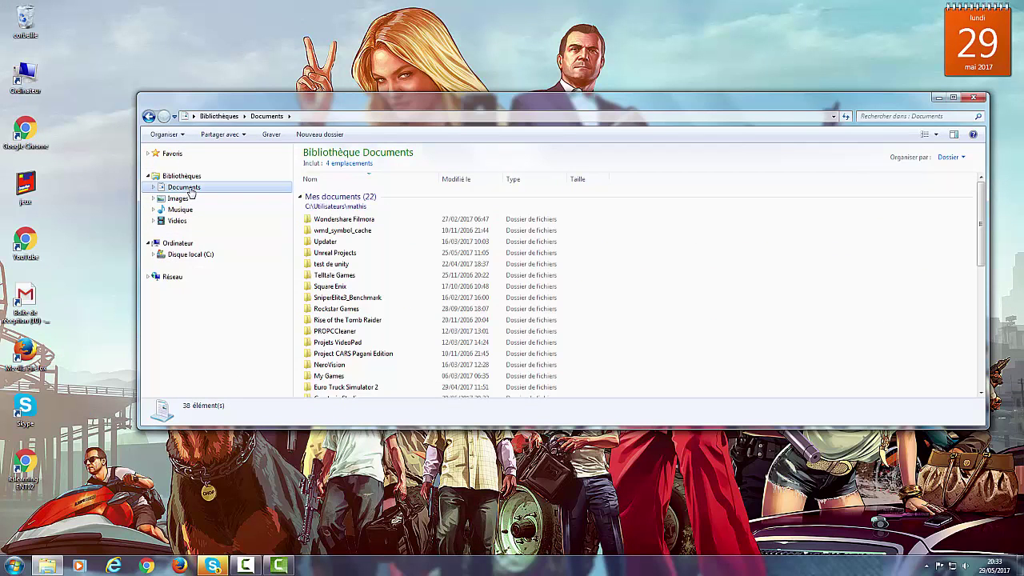
{"action": "left_click", "coordinate": [356, 286]}
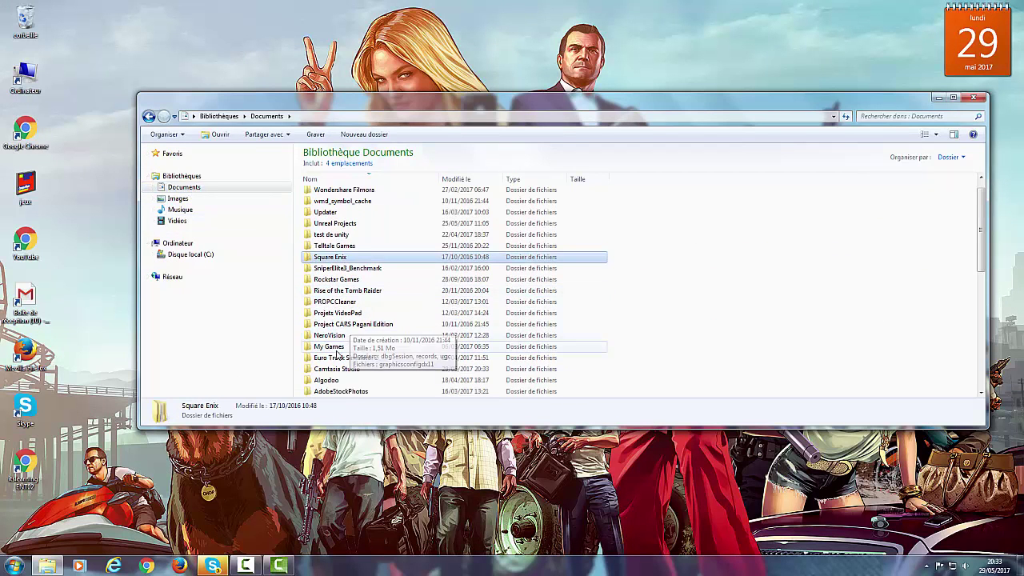
{"action": "double_click", "coordinate": [334, 369]}
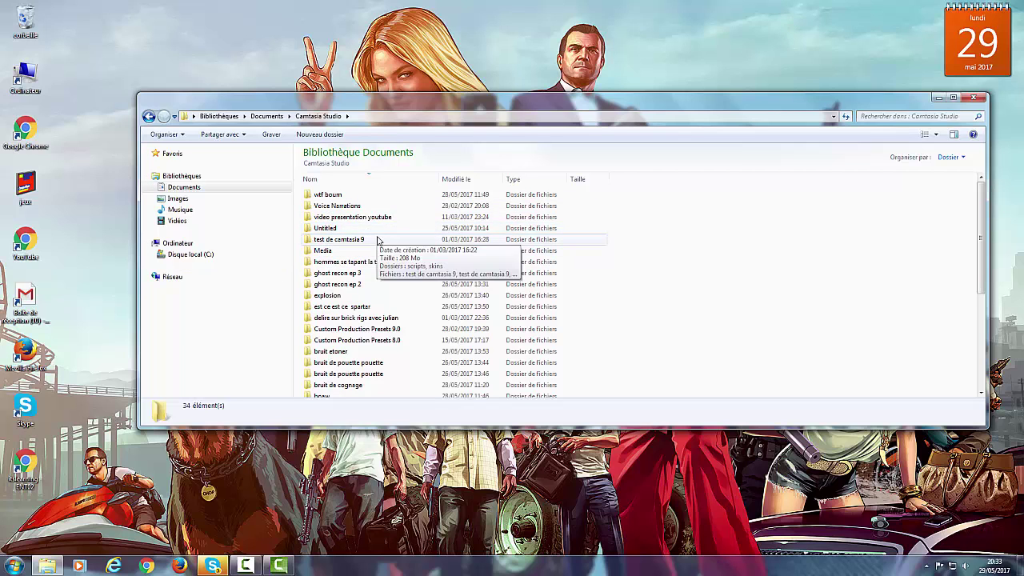
{"action": "scroll", "coordinate": [374, 240], "scroll_direction": "down", "scroll_amount": 1}
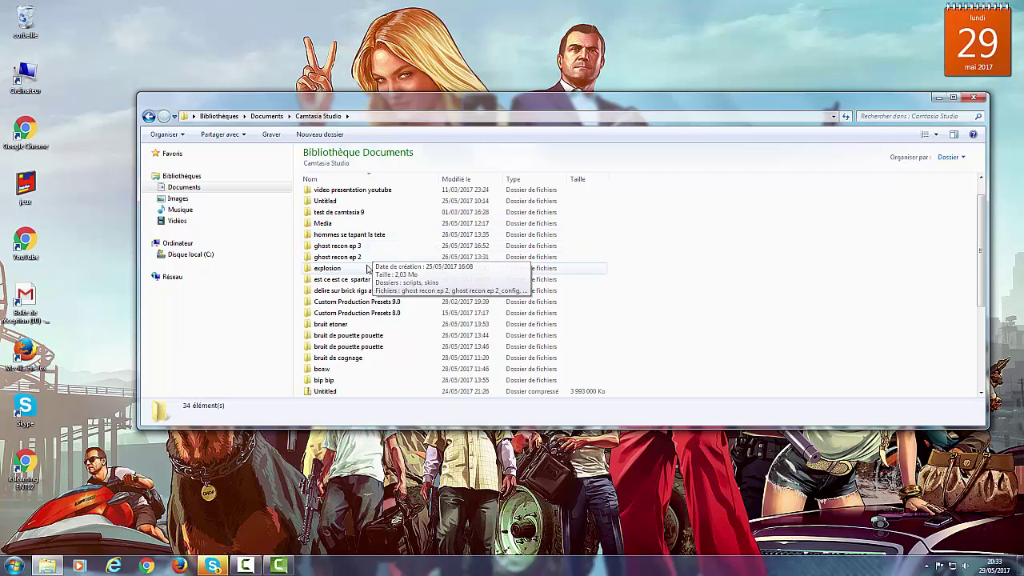
{"action": "scroll", "coordinate": [364, 276], "scroll_direction": "down", "scroll_amount": 3}
{"action": "scroll", "coordinate": [317, 305], "scroll_direction": "up", "scroll_amount": 4}
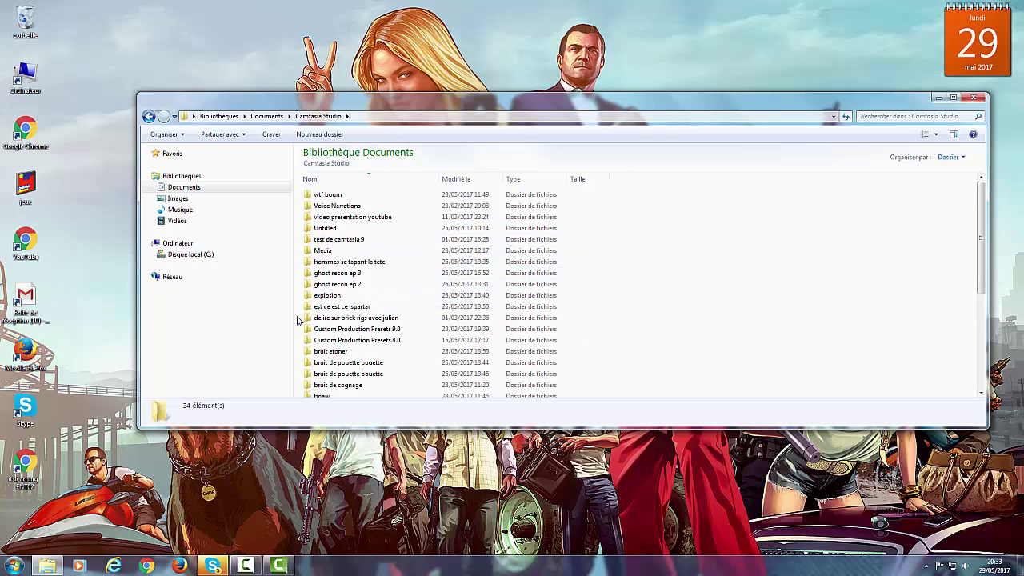
Check the contents of the "est ce est ce spartar", Untitled and Media folders for a produced video file.
{"action": "double_click", "coordinate": [364, 306]}
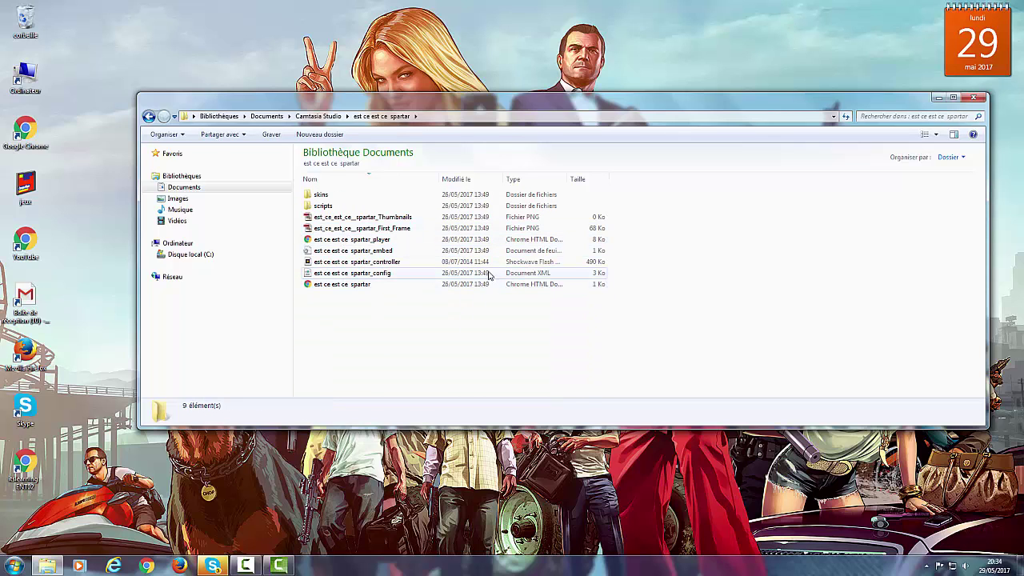
{"action": "left_click", "coordinate": [148, 116]}
{"action": "double_click", "coordinate": [333, 232]}
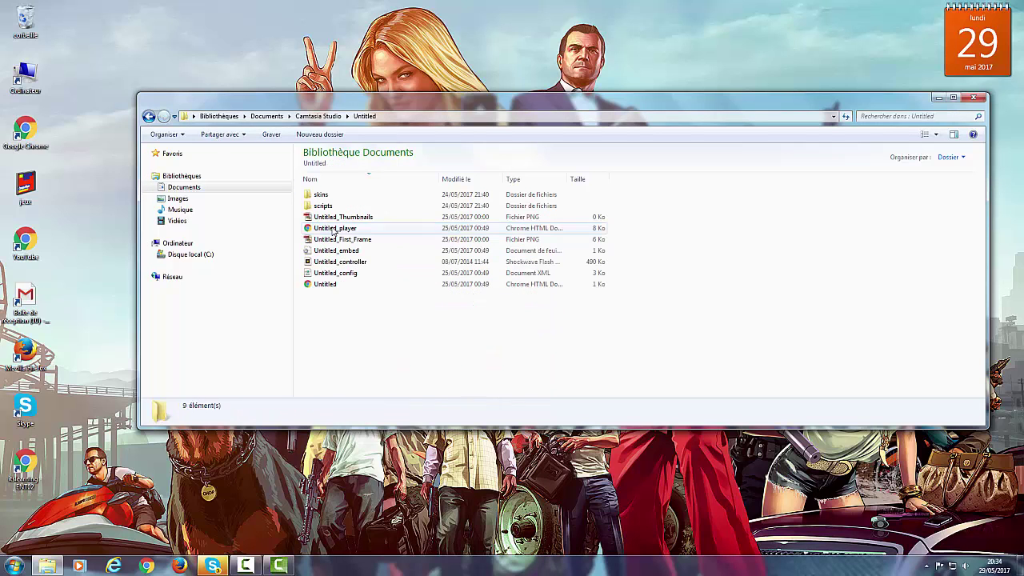
{"action": "left_click", "coordinate": [148, 116]}
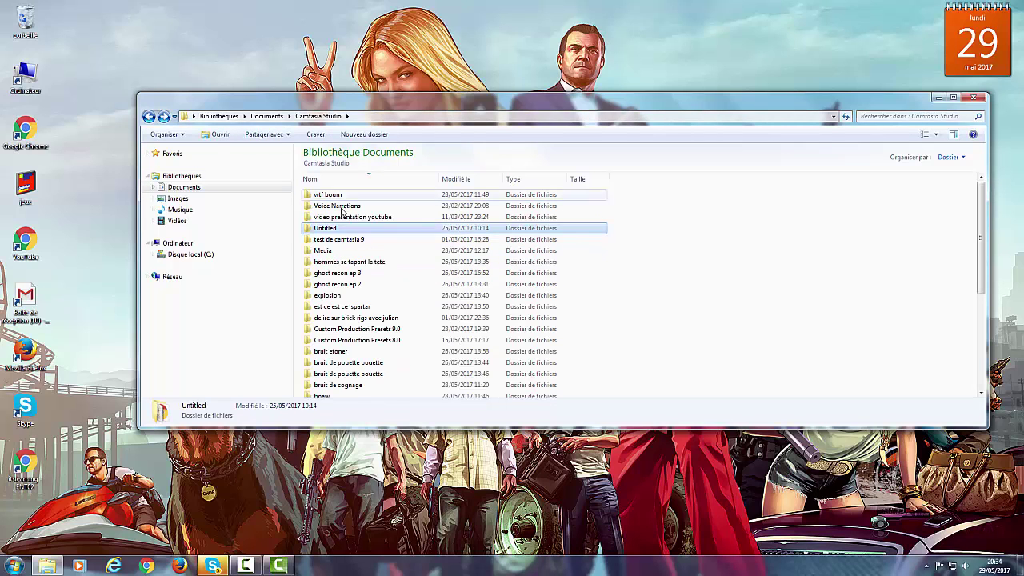
{"action": "left_click", "coordinate": [352, 217]}
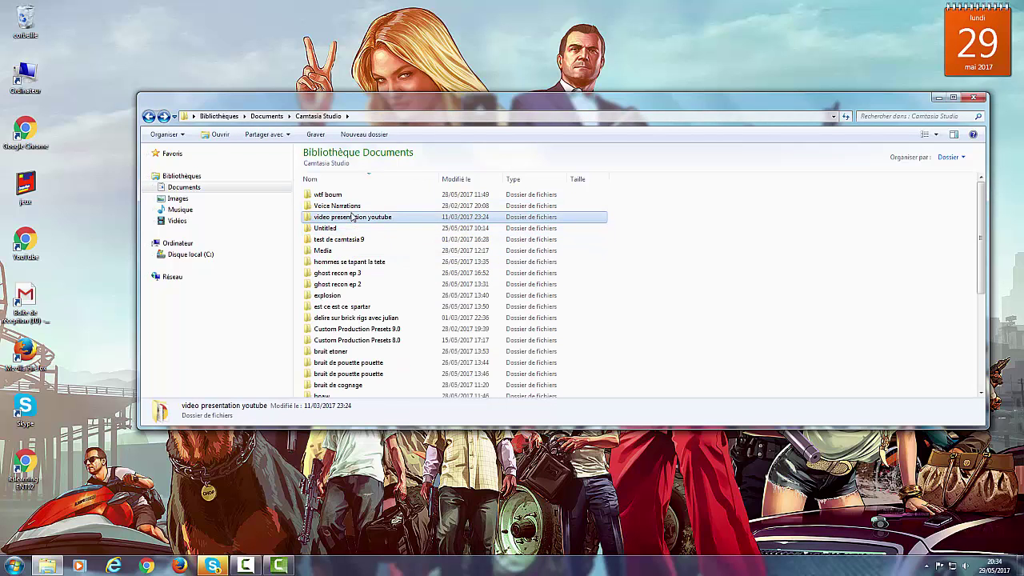
{"action": "double_click", "coordinate": [341, 251]}
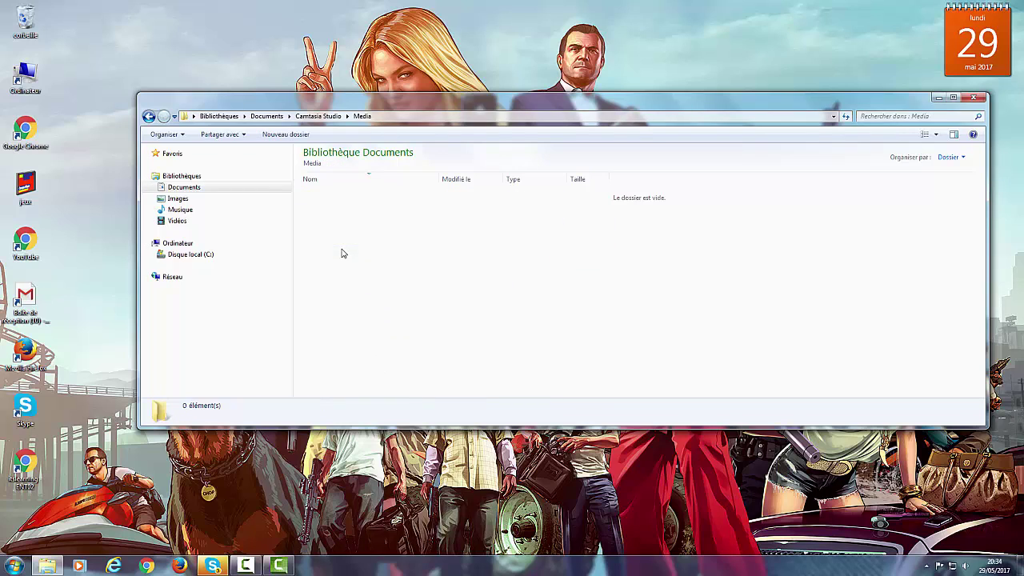
{"action": "left_click", "coordinate": [149, 117]}
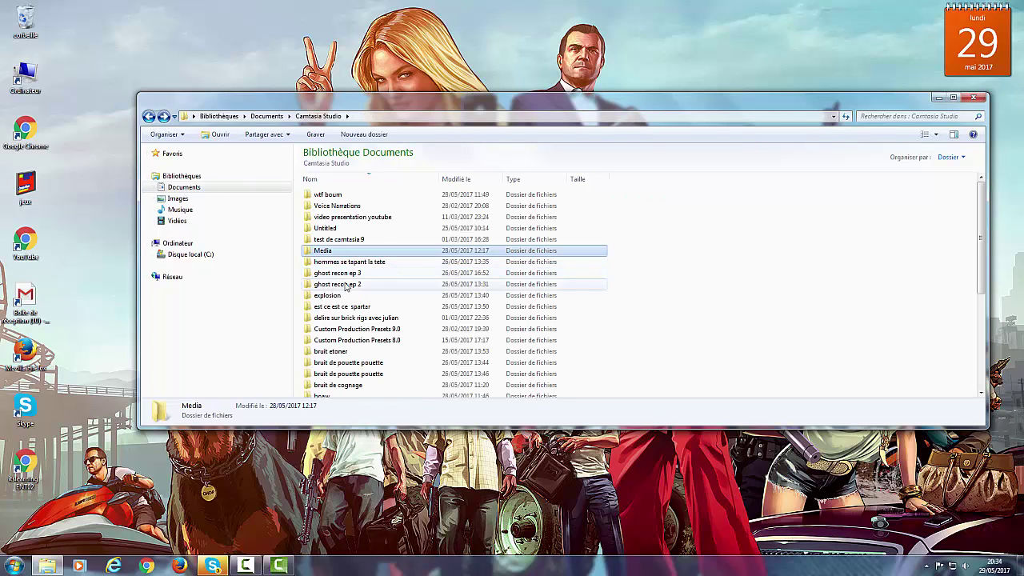
Move the MP4 video from the "delire sur brick rigs" production folder to the desktop and return to the Camtasia Studio folder.
{"action": "double_click", "coordinate": [356, 323]}
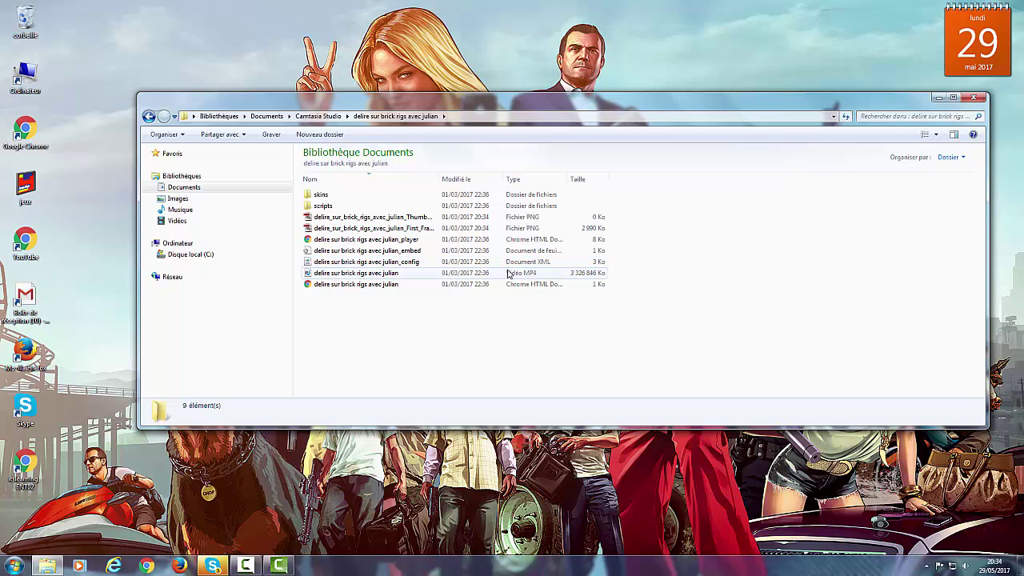
{"action": "left_click_drag", "start_coordinate": [508, 274], "coordinate": [32, 532]}
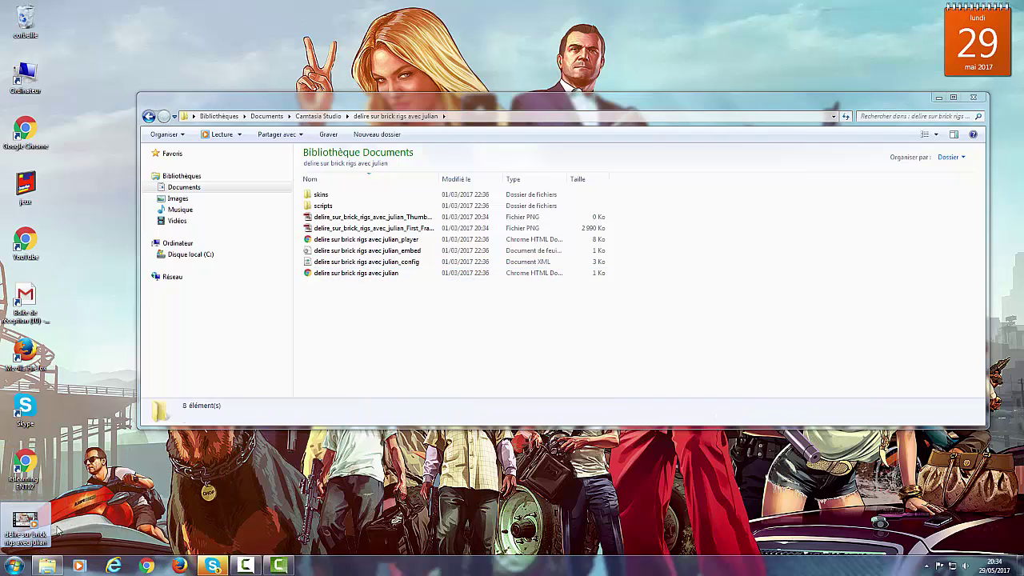
{"action": "left_click", "coordinate": [149, 116]}
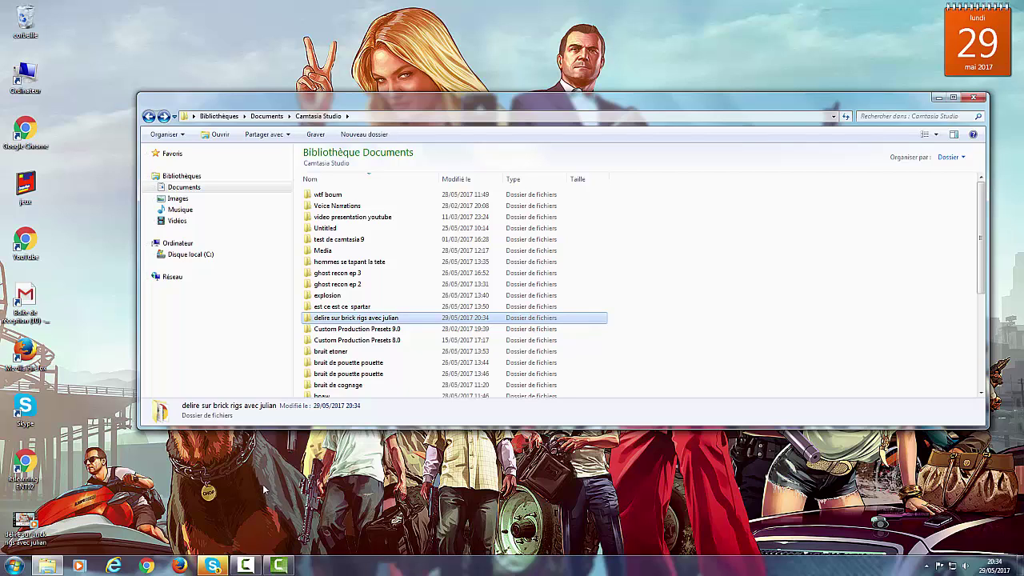
Pause the Farming Simulator project's playback at 0:01:35;04 in Camtasia Studio and bring up the screen recorder controls.
{"action": "left_click", "coordinate": [248, 570]}
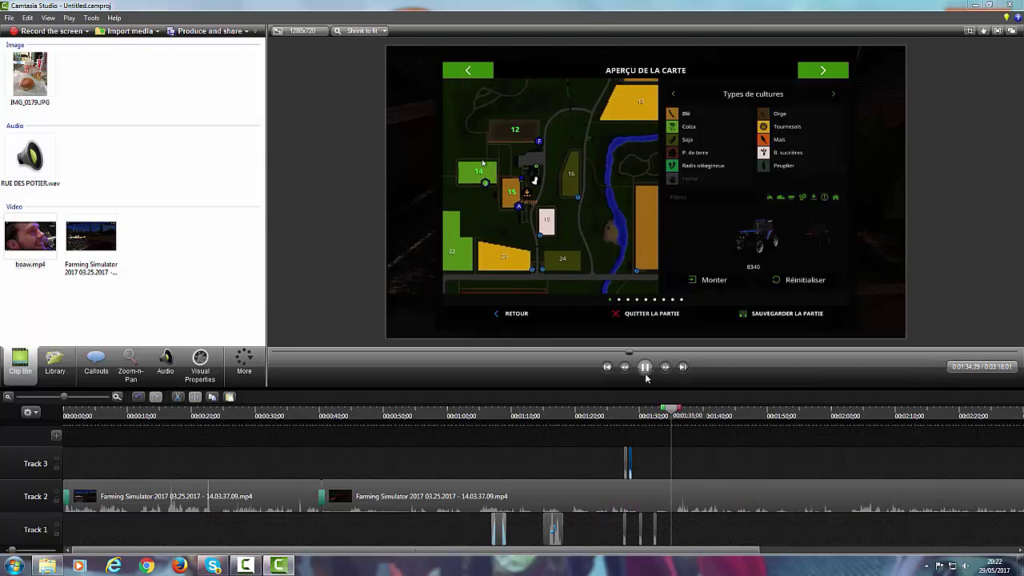
{"action": "left_click", "coordinate": [645, 370]}
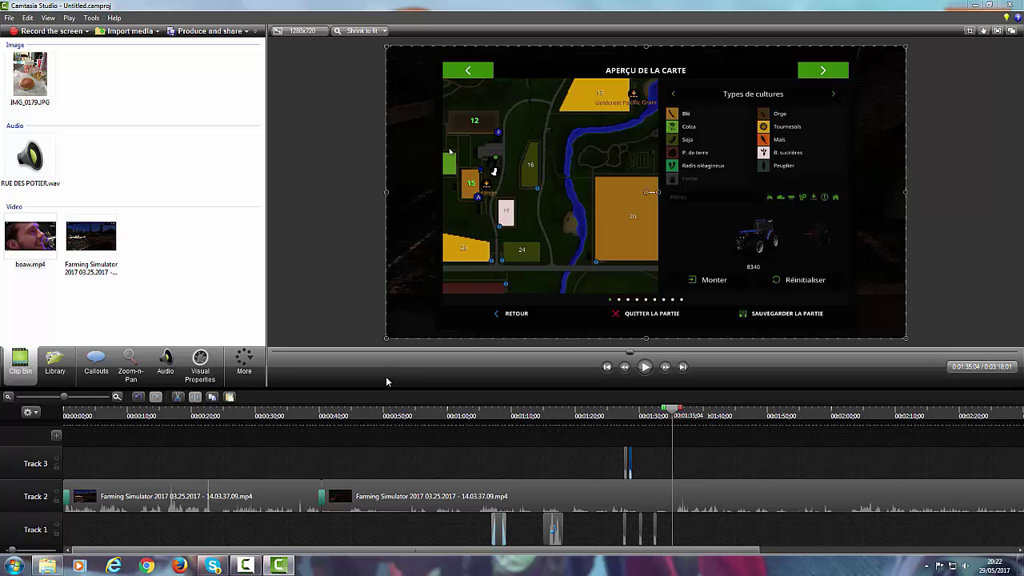
{"action": "left_click", "coordinate": [246, 566]}
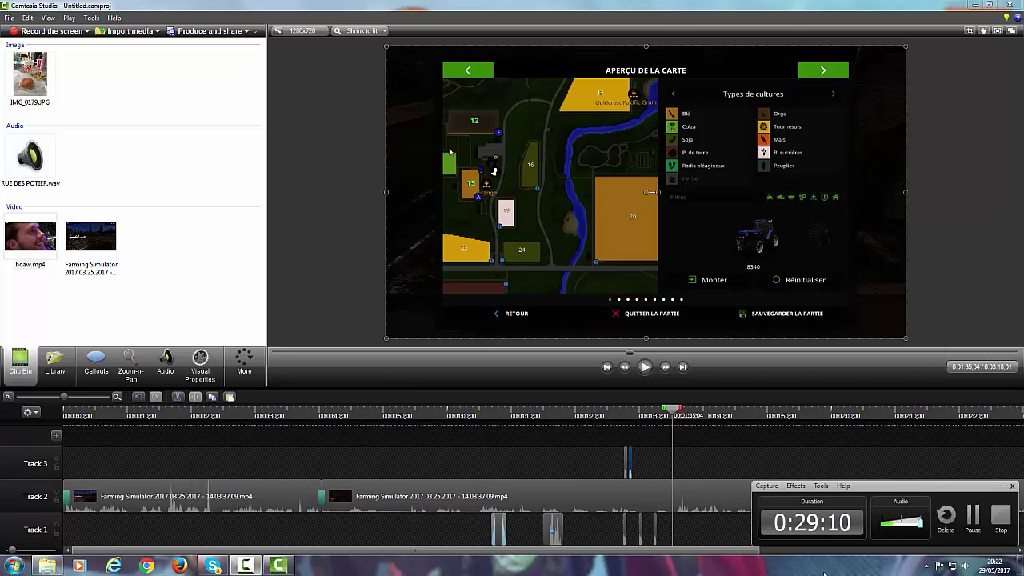